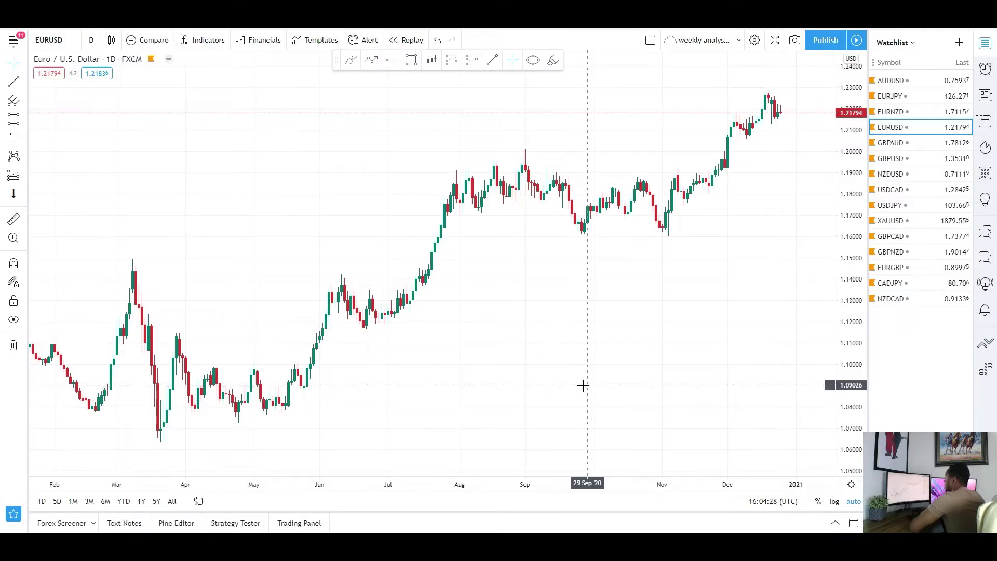
Draw a grey rectangle zone around 1.2150–1.2180 across December's consolidation on EUR/USD
scroll(597, 298, up, 3)
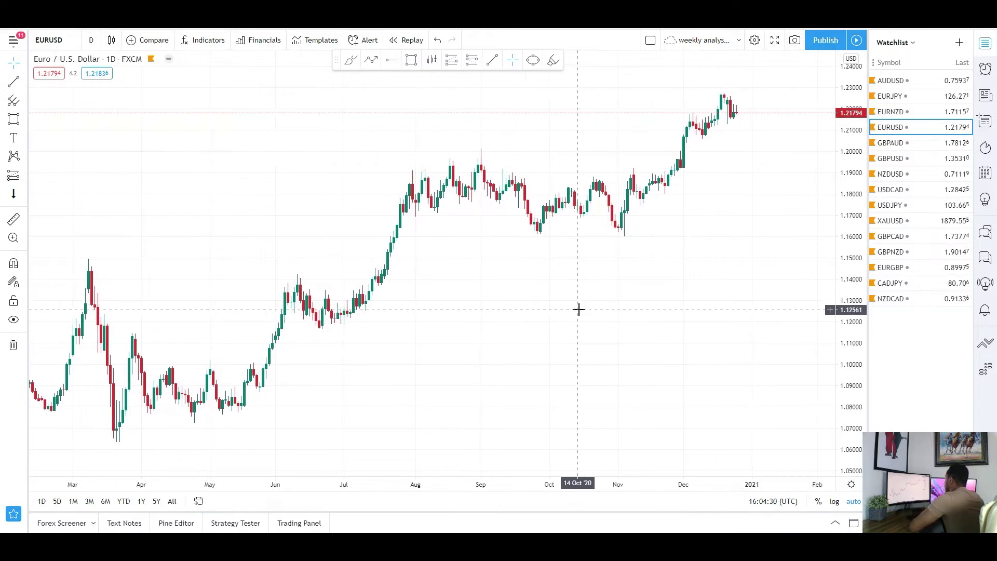
scroll(587, 309, up, 2)
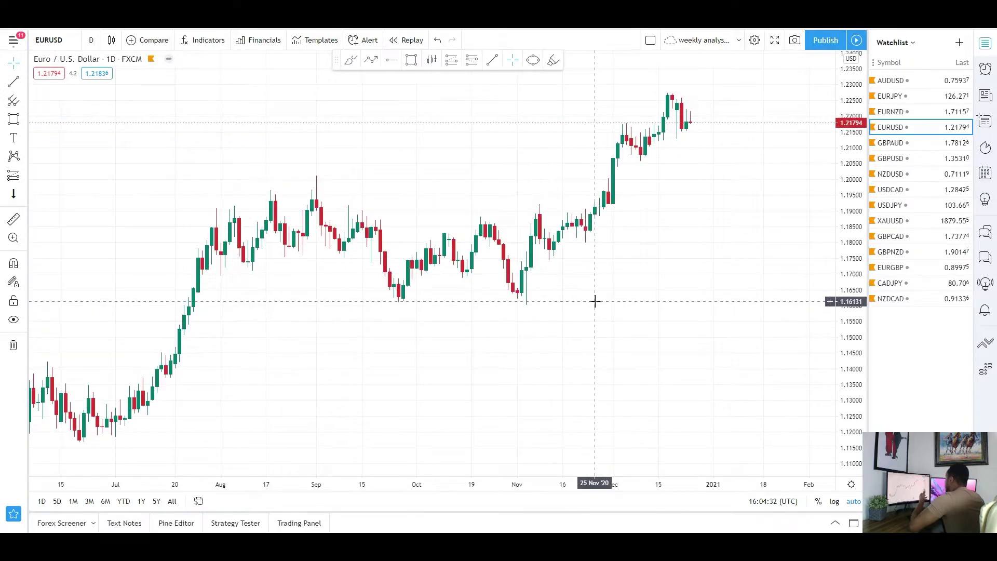
scroll(589, 305, up, 2)
click(13, 119)
click(555, 134)
click(743, 144)
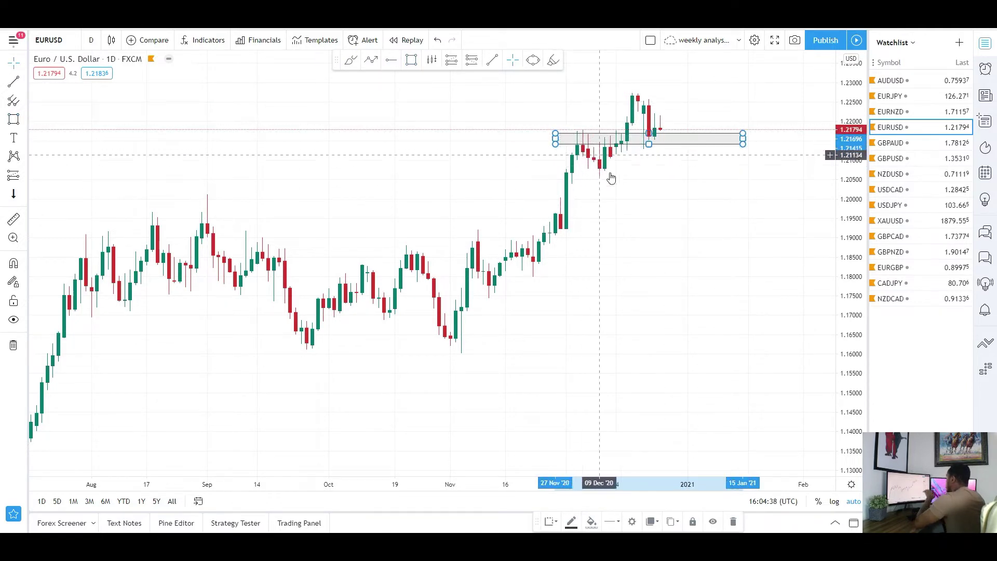
click(610, 190)
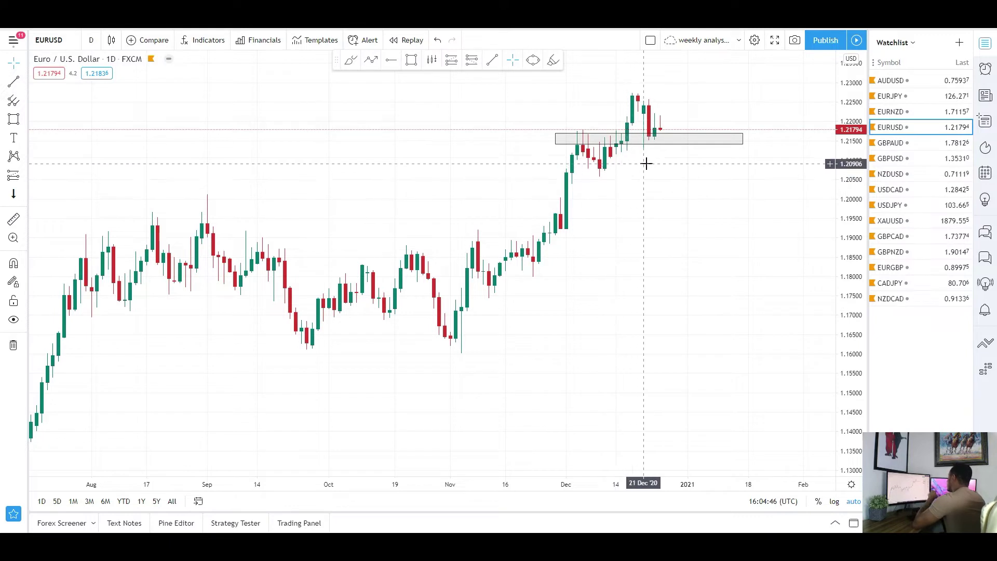
scroll(656, 216, up, 2)
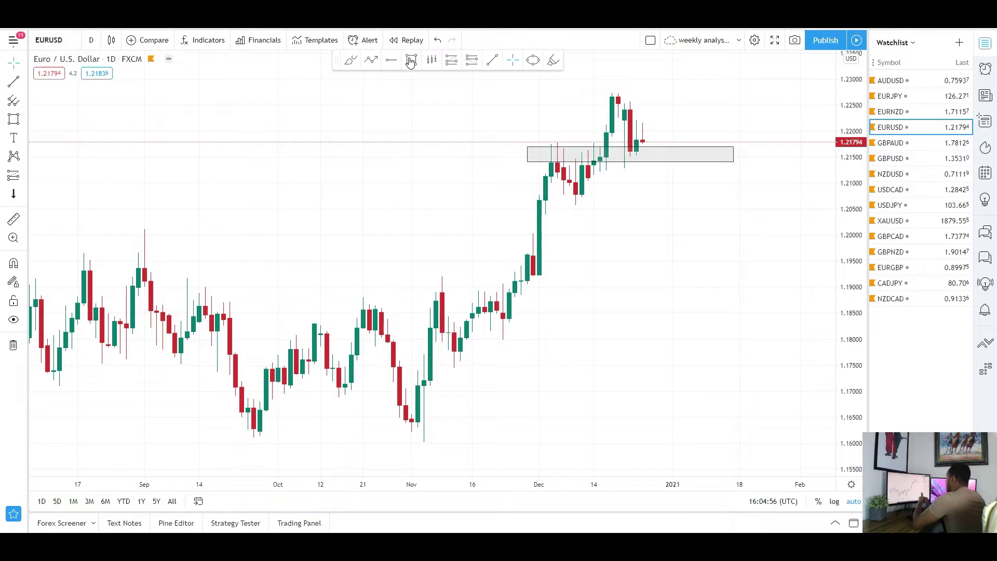
Place a horizontal ray at the latest high, then delete it again
click(590, 93)
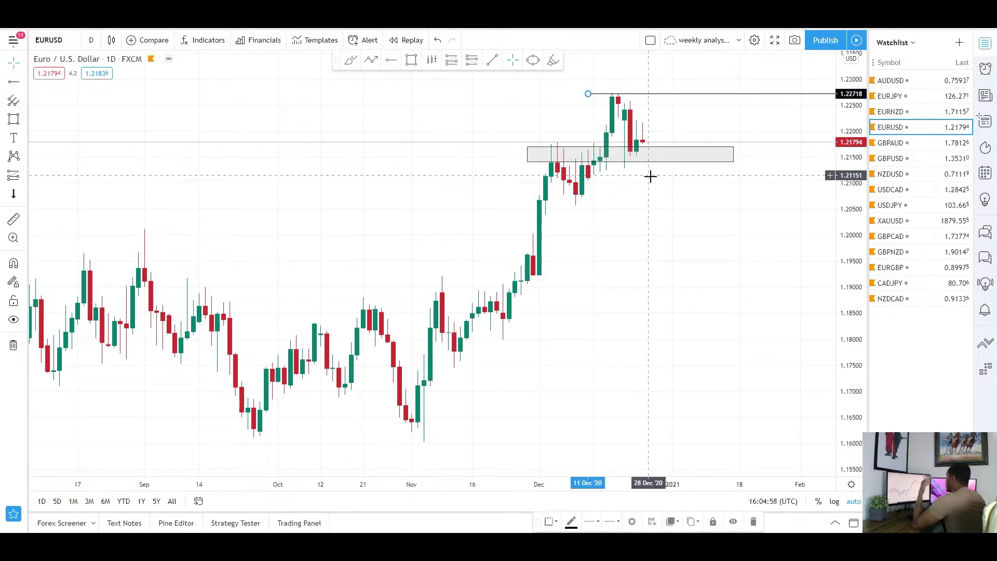
scroll(626, 269, down, 2)
scroll(597, 259, down, 2)
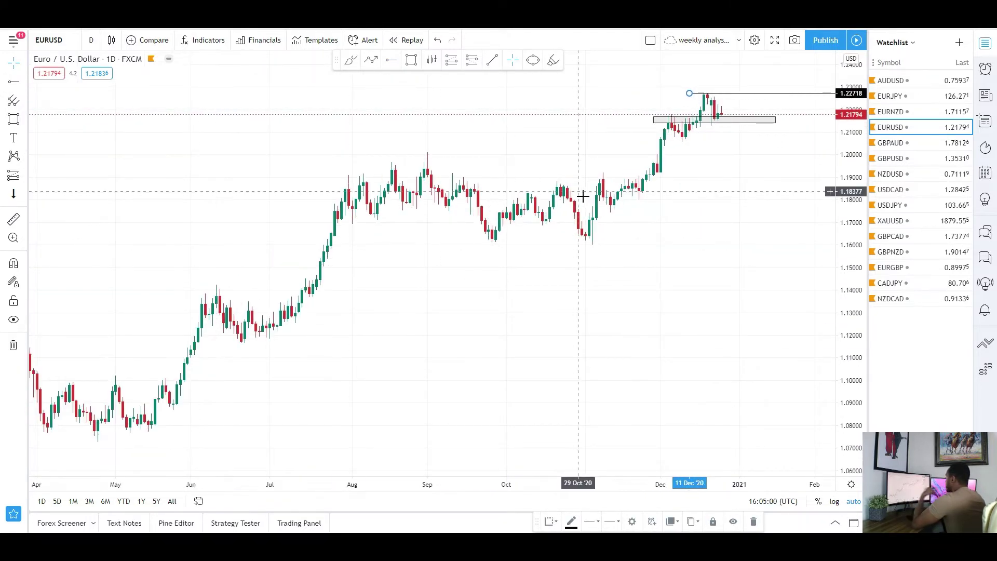
scroll(586, 214, down, 1)
scroll(586, 214, up, 3)
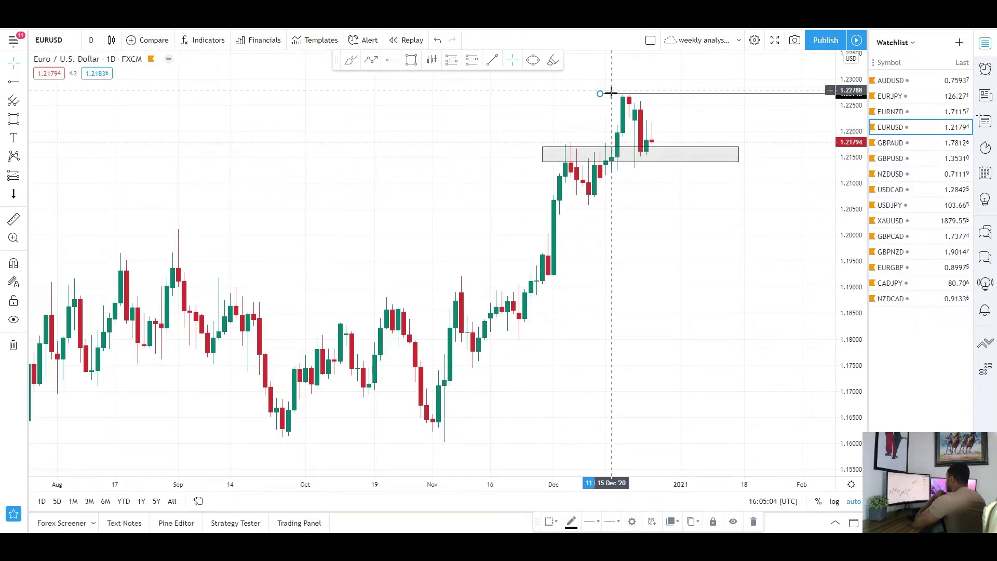
click(663, 164)
click(601, 97)
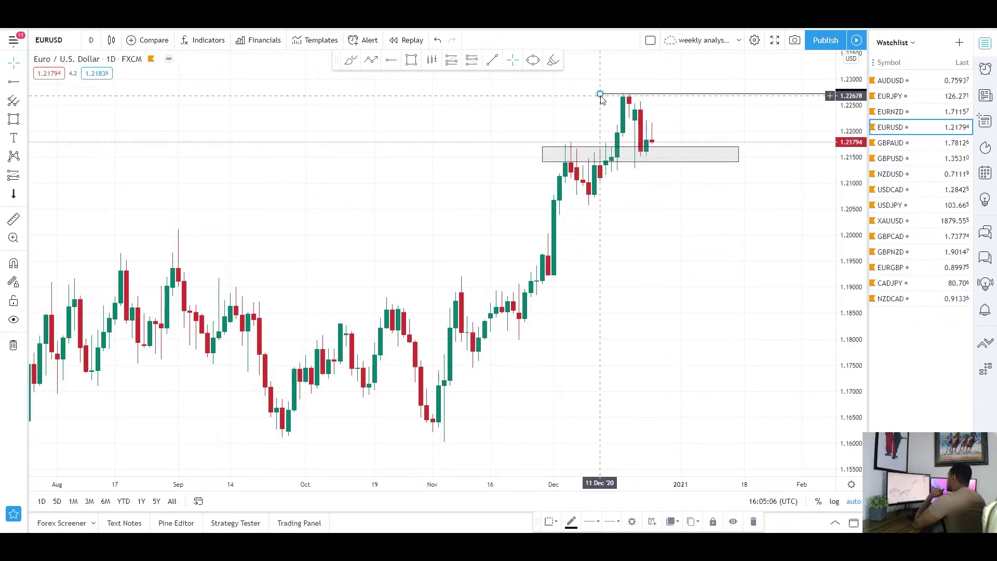
right_click(601, 99)
click(618, 260)
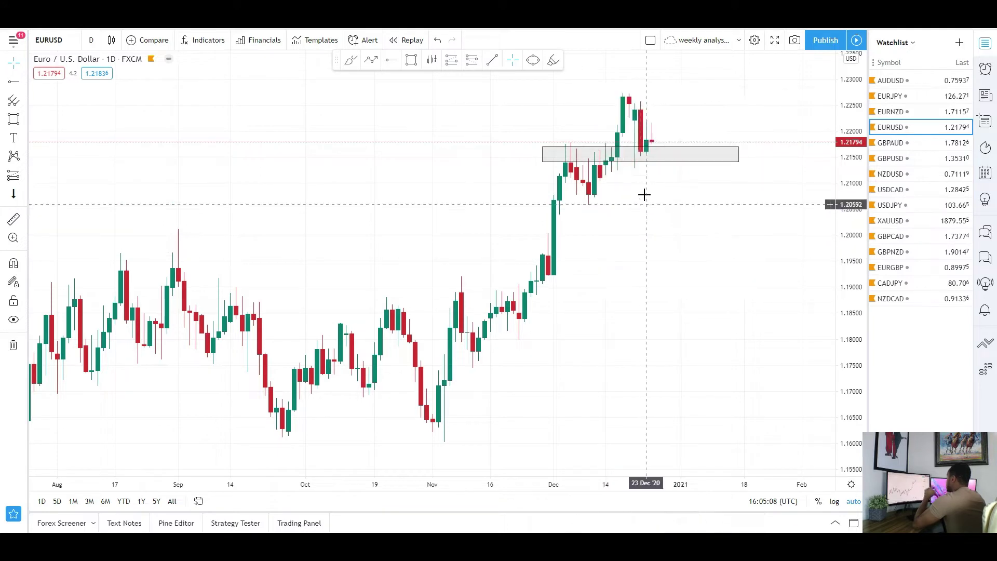
Measure the rally from the late-October low, then place a horizontal ray at 1.19982
click(649, 161)
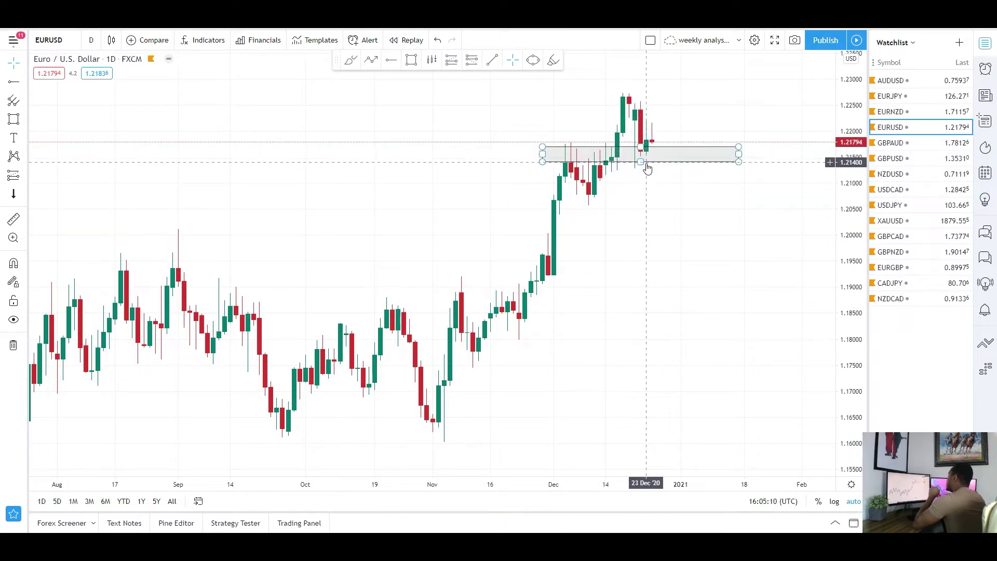
scroll(652, 156, down, 3)
scroll(670, 202, down, 1)
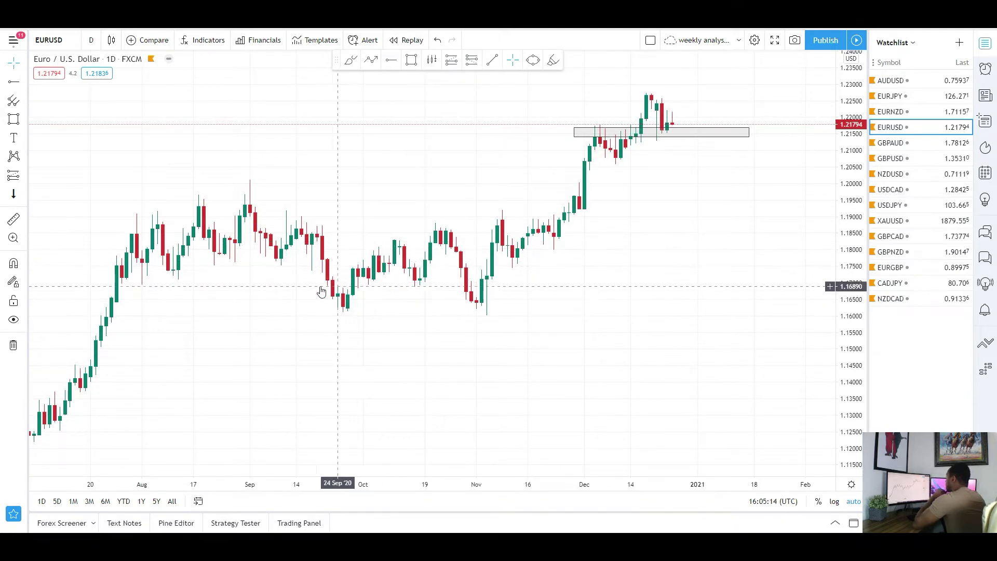
click(14, 218)
click(466, 307)
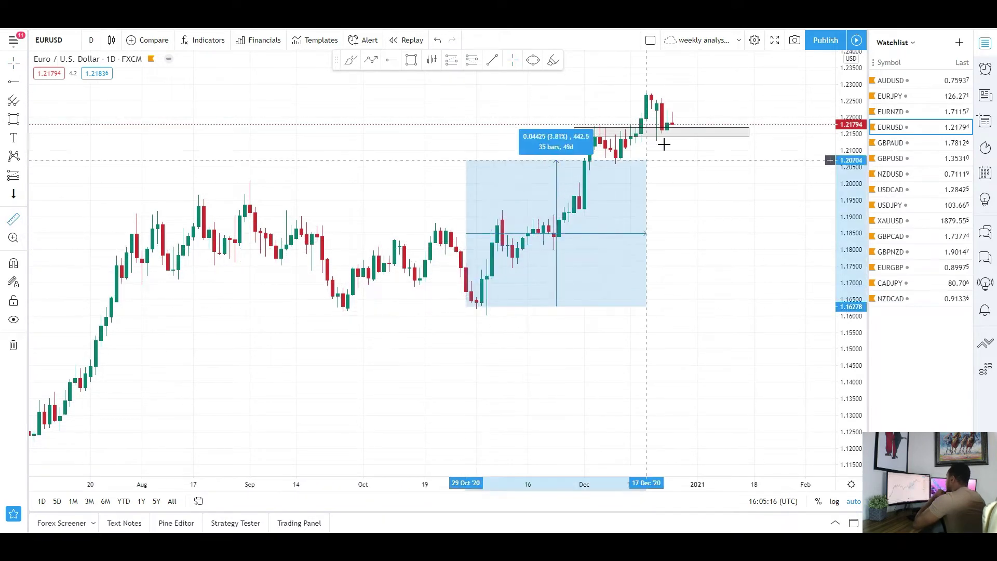
click(685, 100)
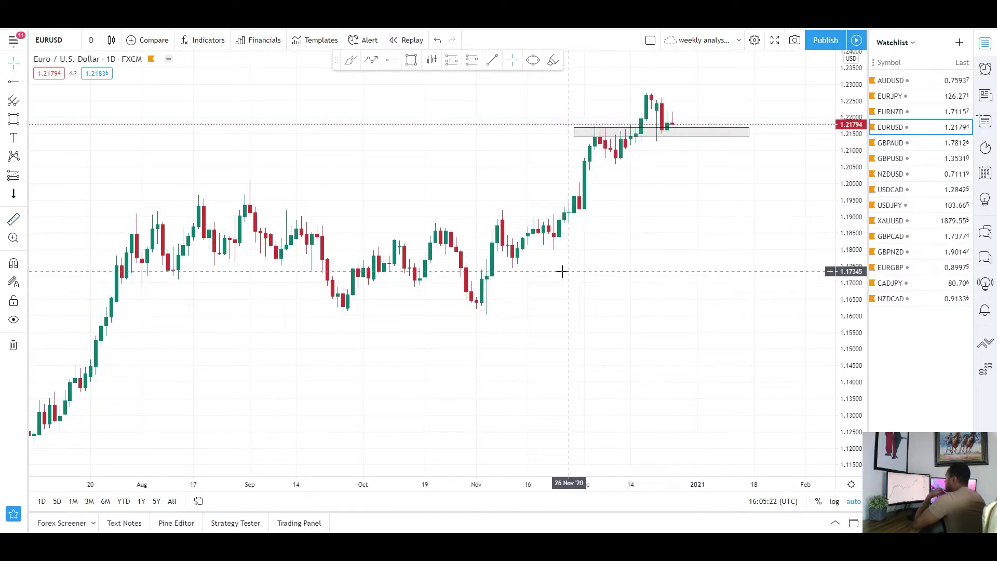
click(14, 82)
click(154, 184)
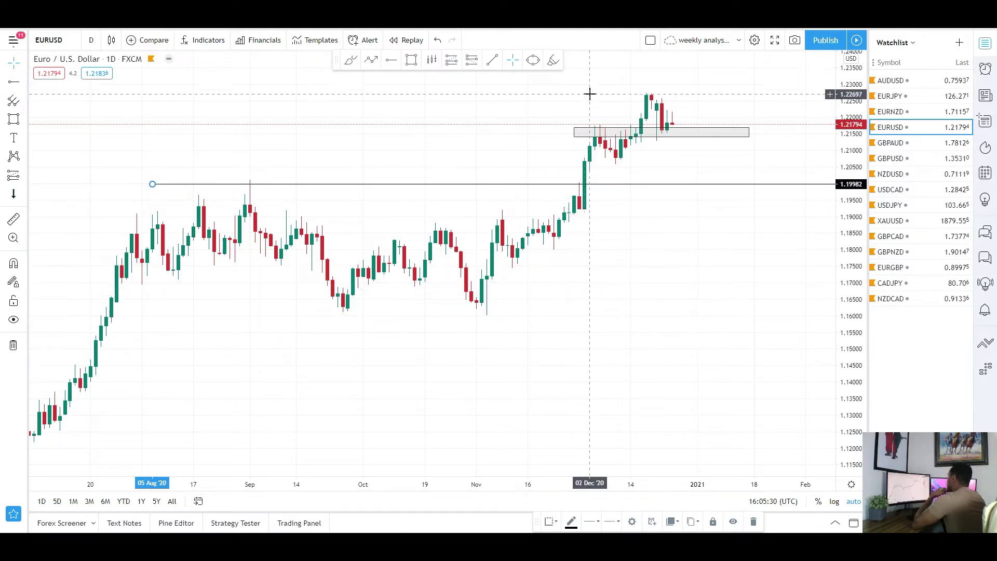
Shift the chart toward recent dates and drag the horizontal ray back to 1.19982
drag(614, 232, 525, 233)
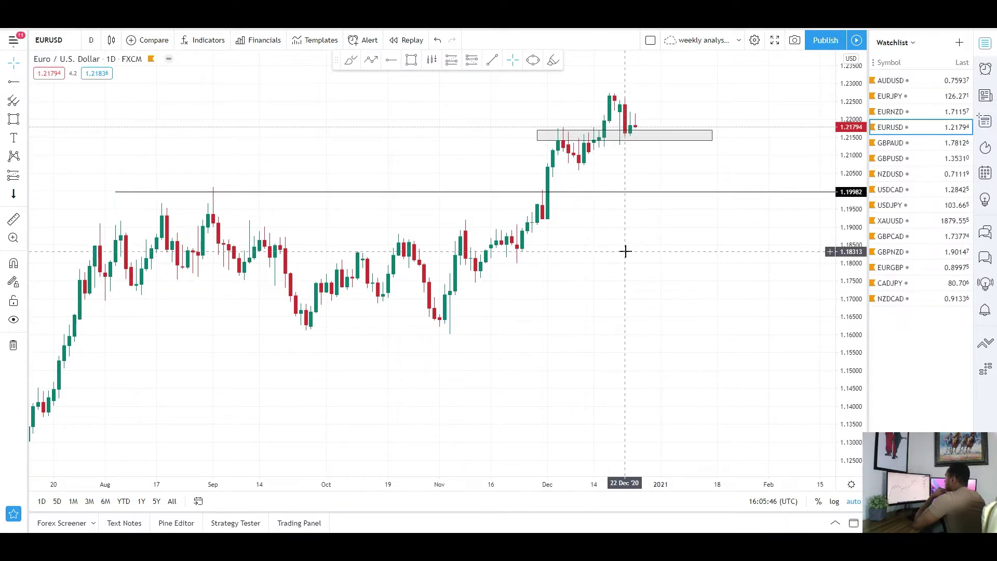
scroll(625, 252, up, 2)
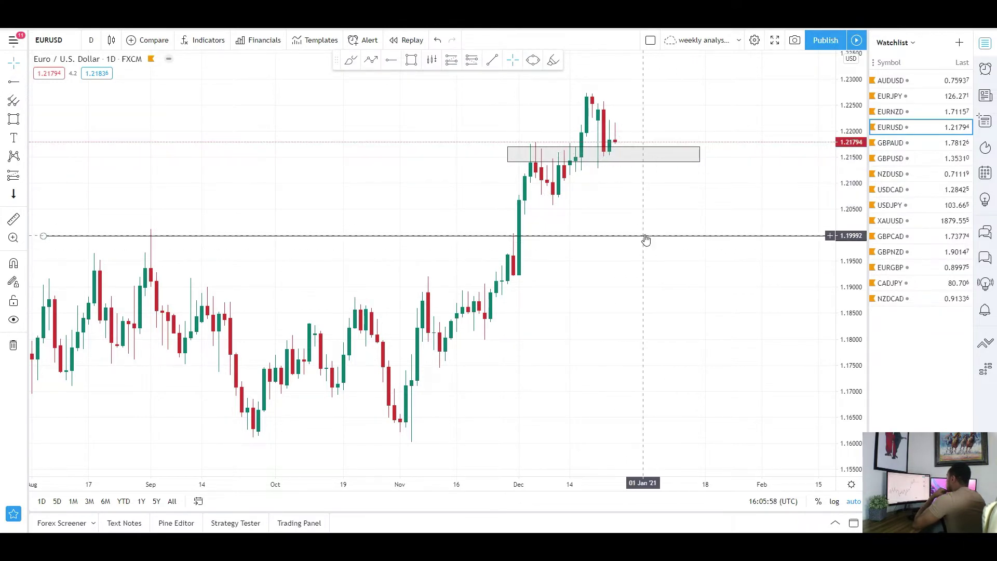
drag(646, 241, 644, 237)
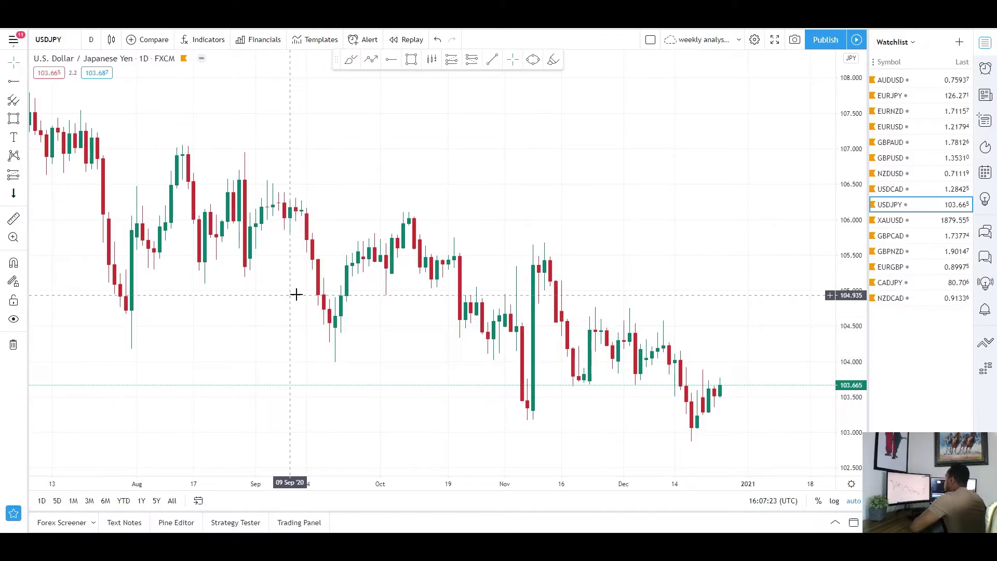
Draw a grey zone around 103.67–103.84 on USD/JPY from mid-November into early January
scroll(354, 296, down, 2)
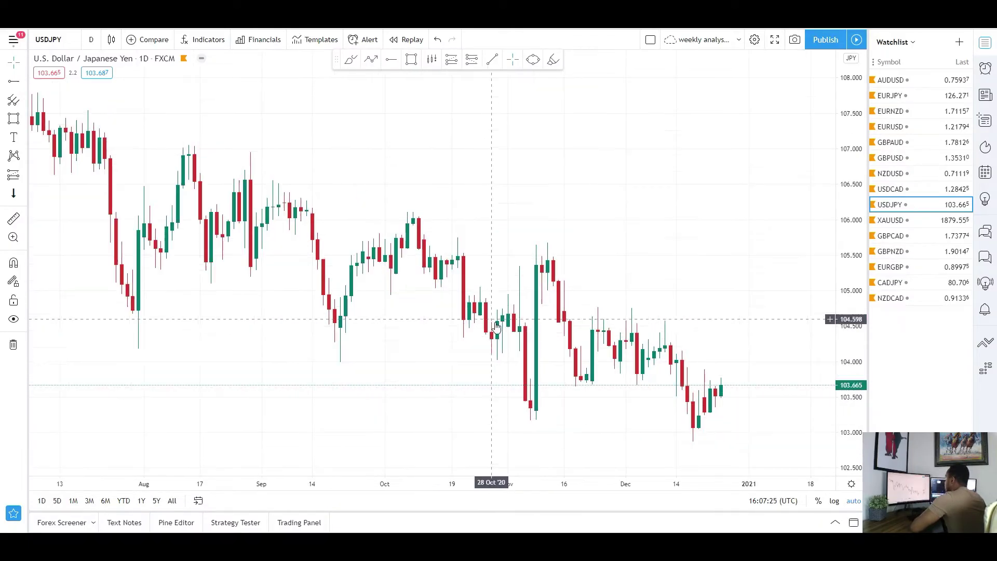
click(14, 118)
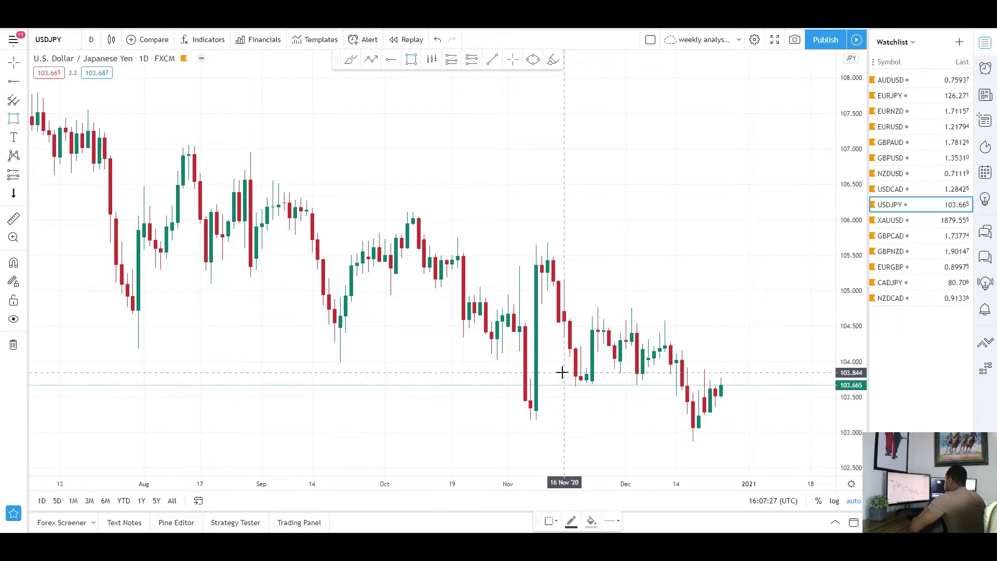
mouse_move(563, 373)
mouse_down()
mouse_move(650, 386)
mouse_move(783, 385)
mouse_up()
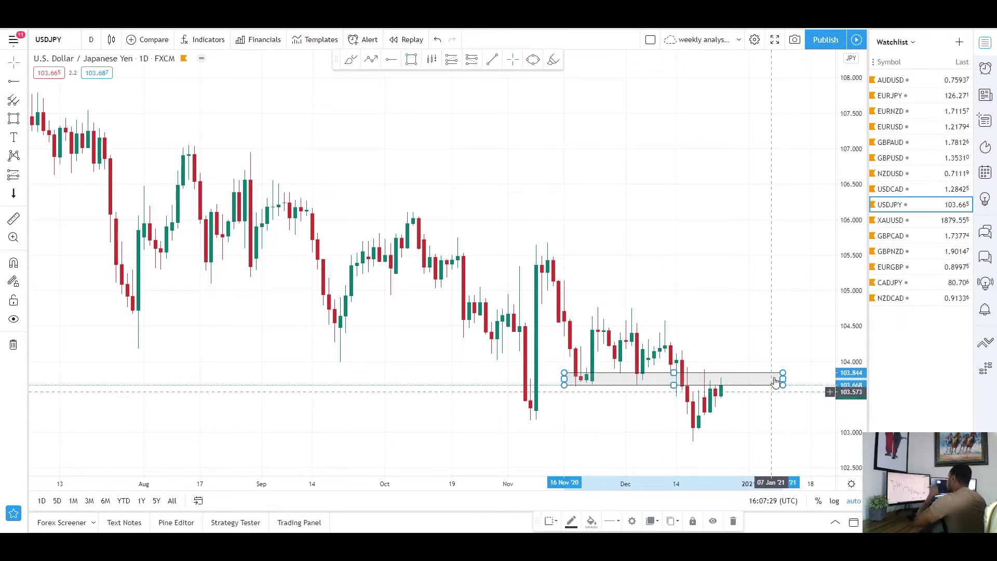
click(766, 303)
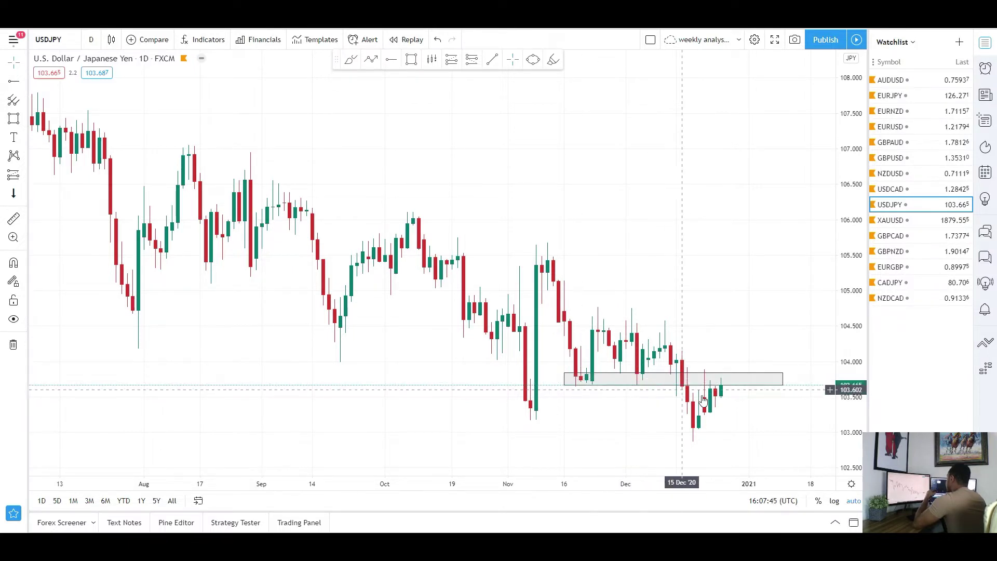
click(721, 390)
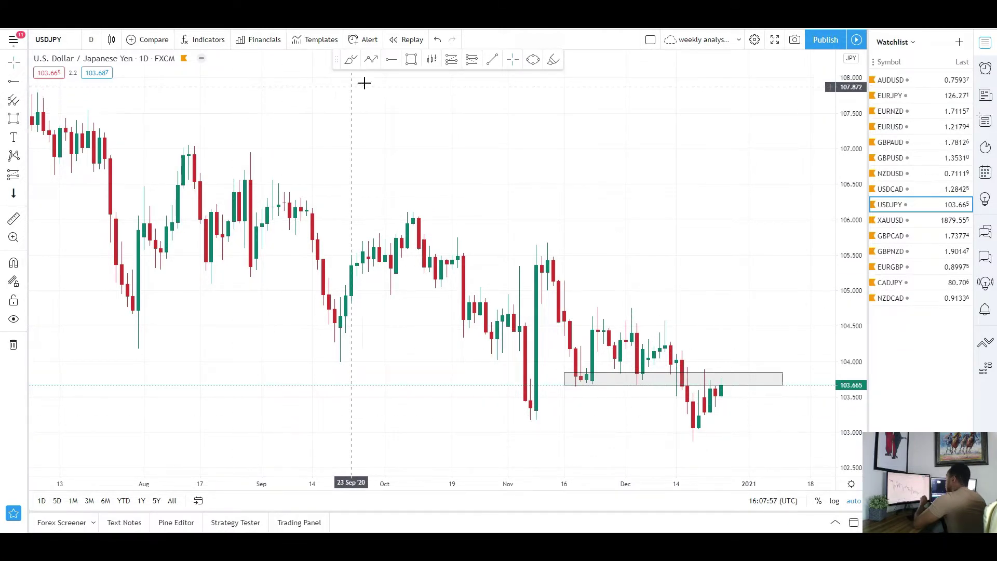
click(392, 60)
Place a horizontal ray at the 102.862 December low
click(672, 442)
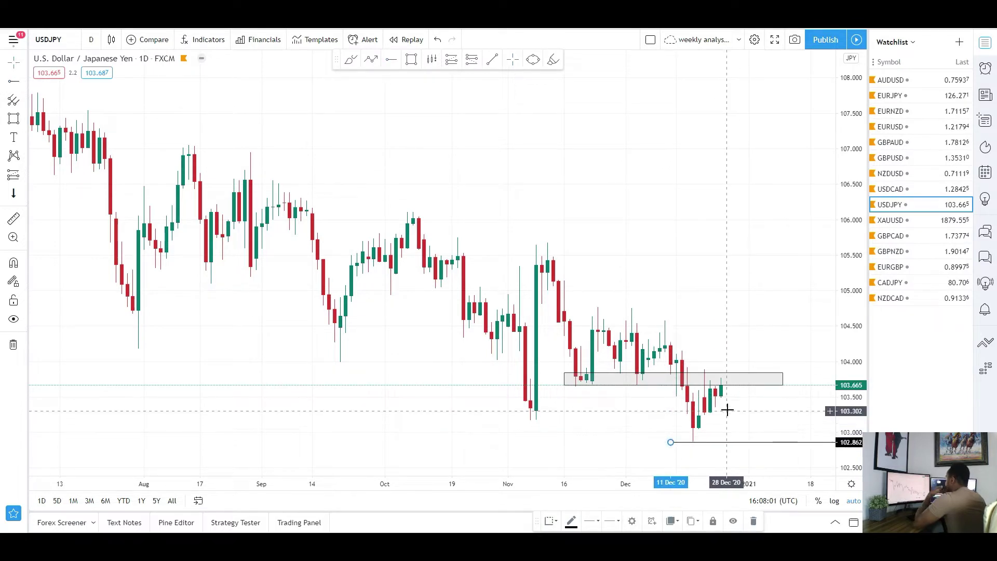
scroll(701, 413, down, 3)
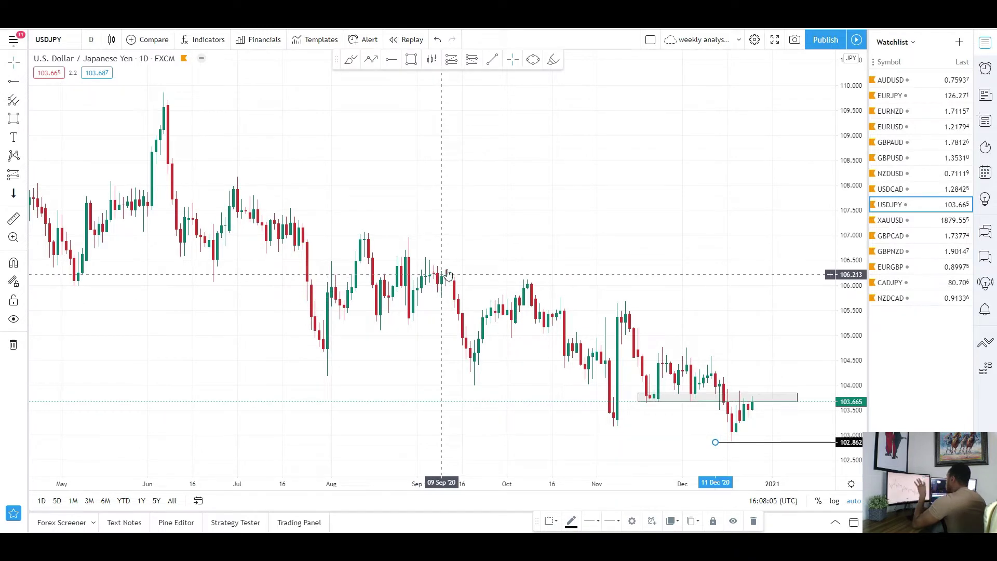
scroll(499, 259, up, 5)
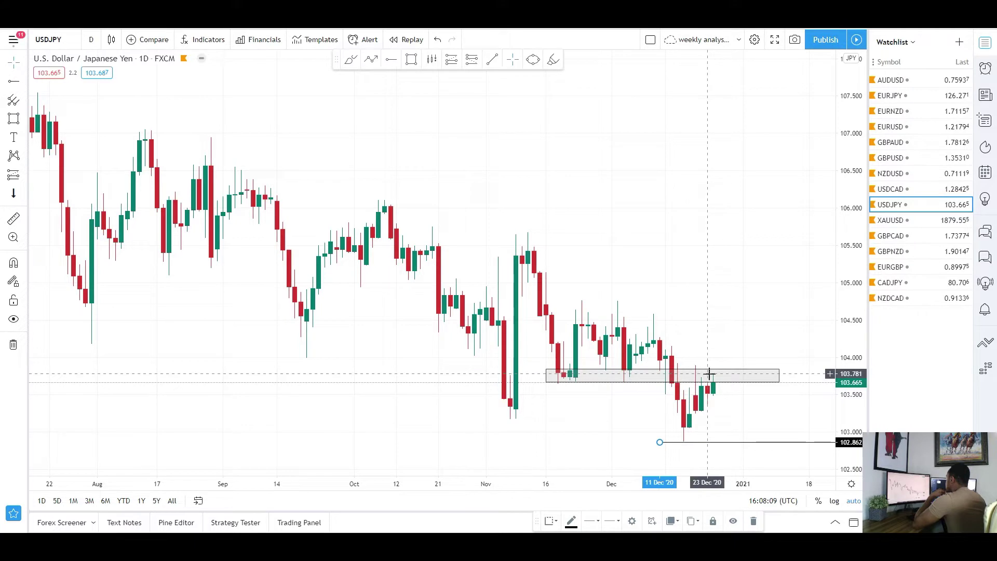
scroll(708, 332, down, 1)
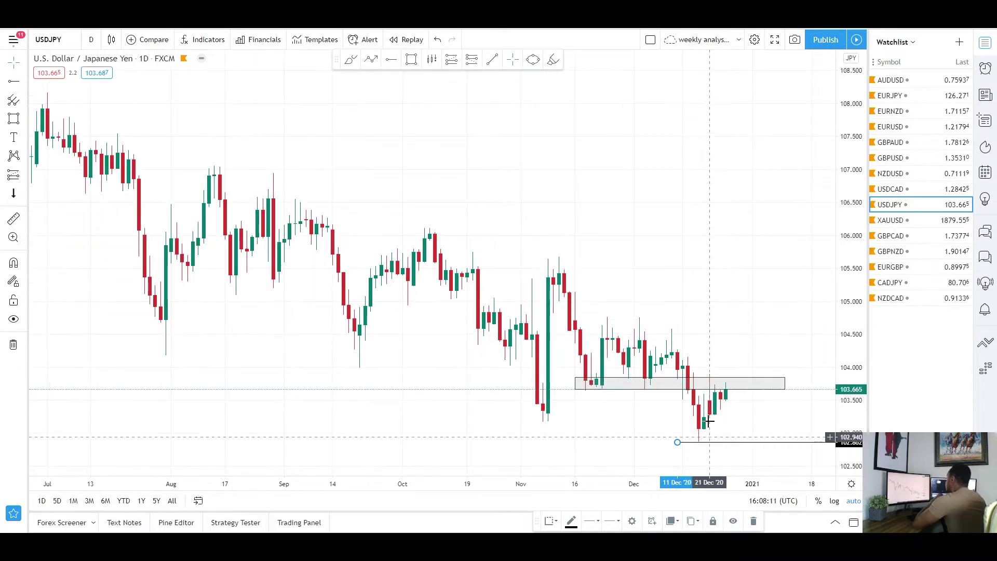
scroll(384, 218, down, 1)
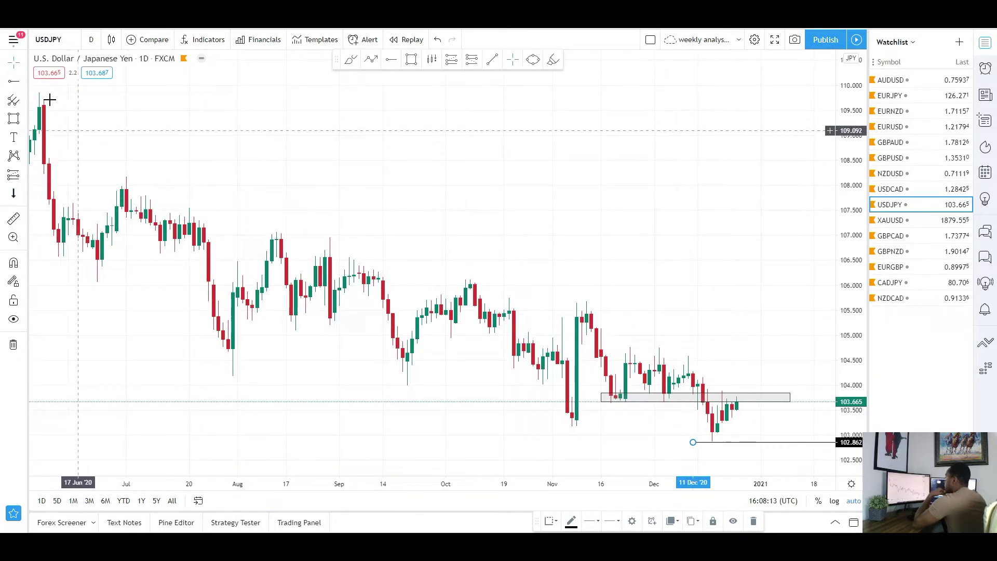
Draw a descending trendline from the July high past the December highs, nudging the ray to about 102.85
click(29, 80)
click(62, 81)
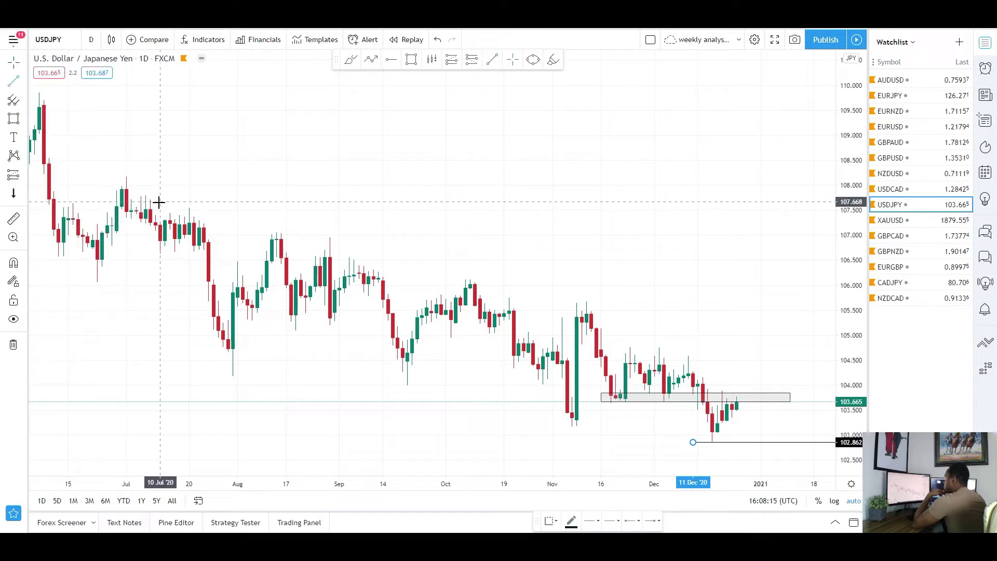
click(126, 175)
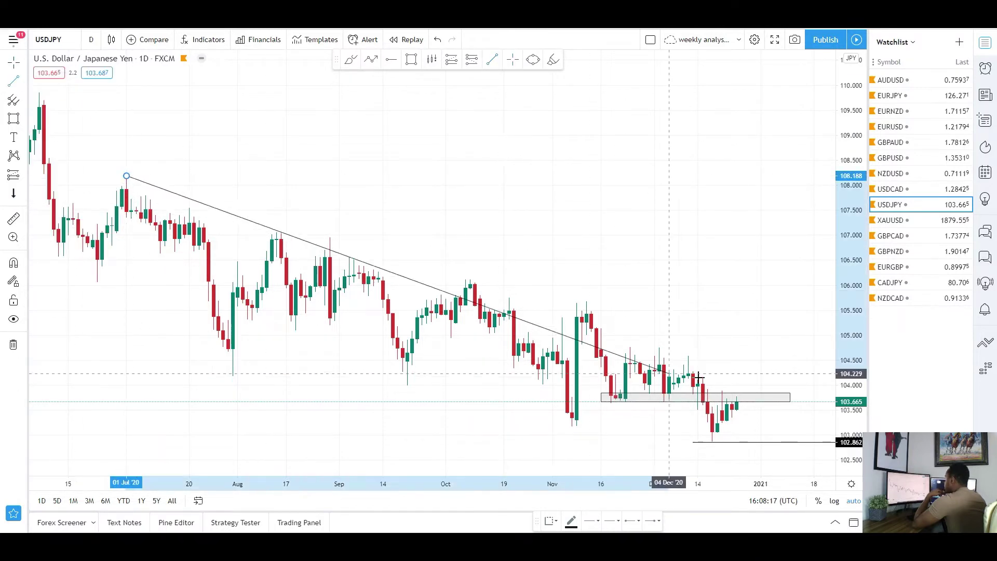
click(807, 384)
scroll(719, 304, down, 1)
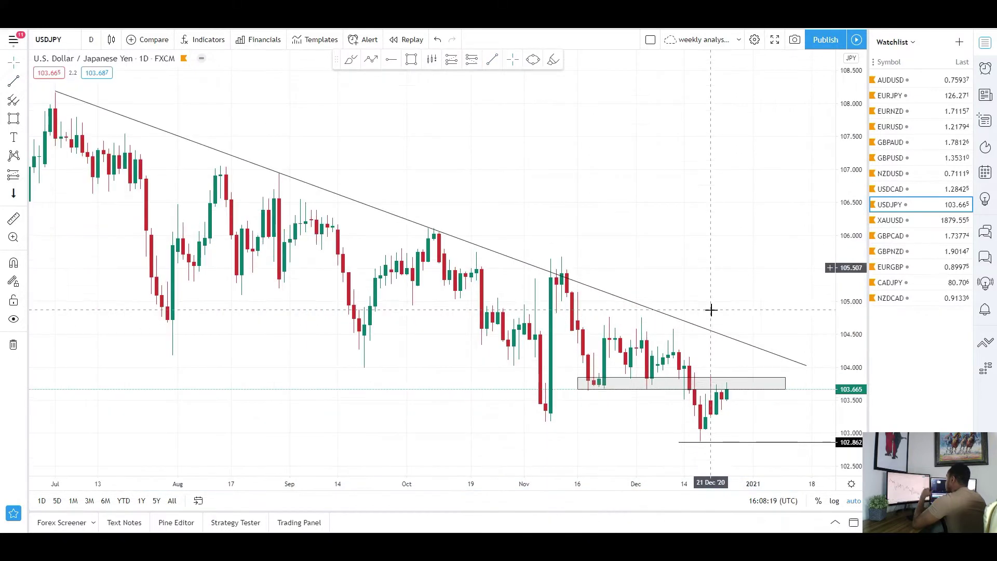
scroll(712, 307, up, 1)
click(726, 399)
click(746, 392)
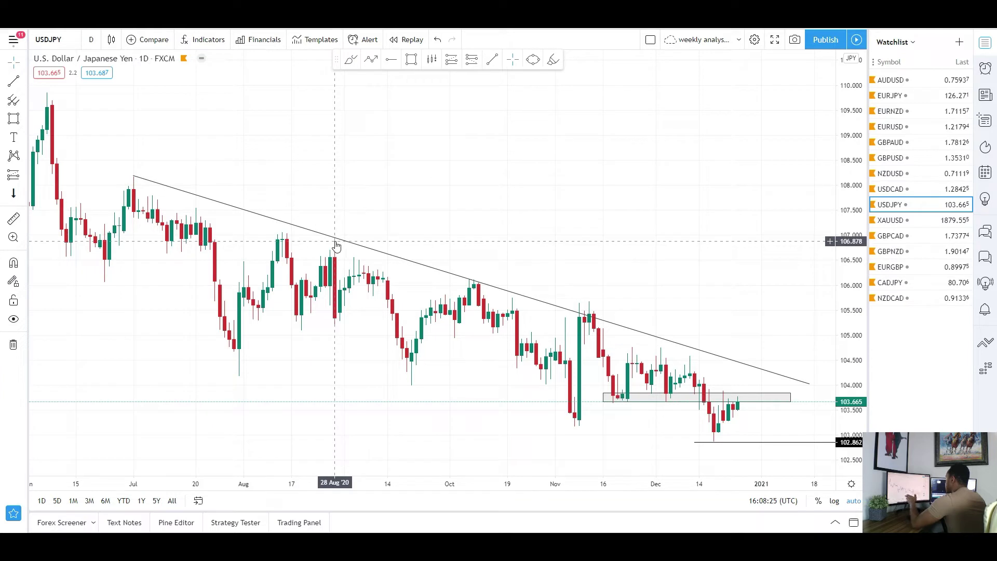
scroll(639, 283, up, 1)
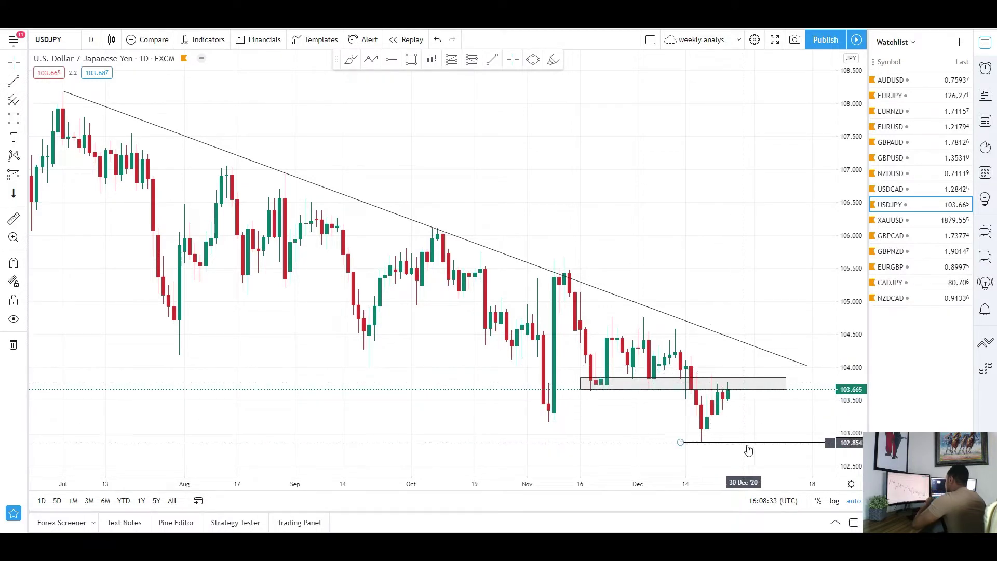
drag(747, 440, 746, 445)
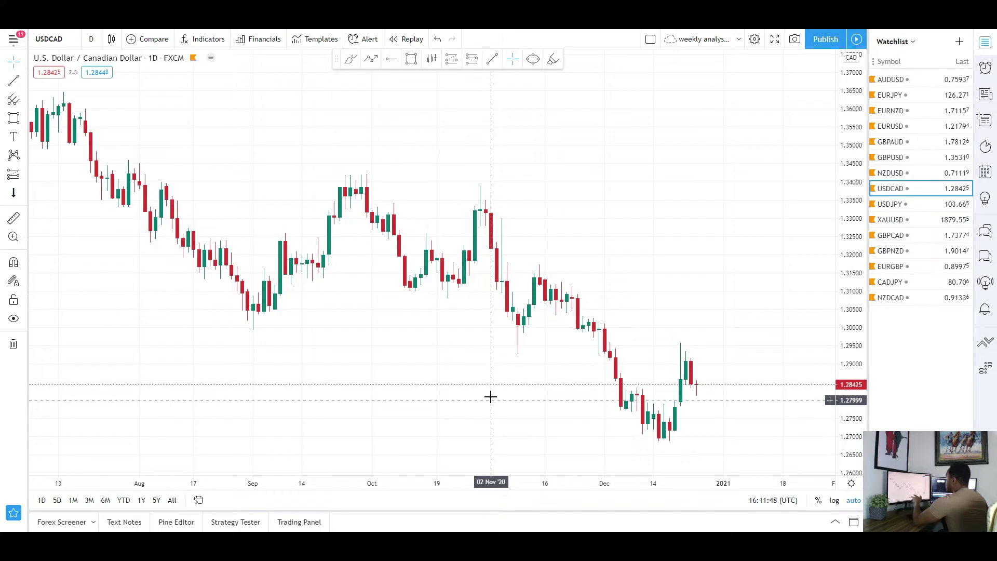
Draw a grey zone from 1.2995 to 1.3048 starting late August, extending it to late December
scroll(617, 445, up, 1)
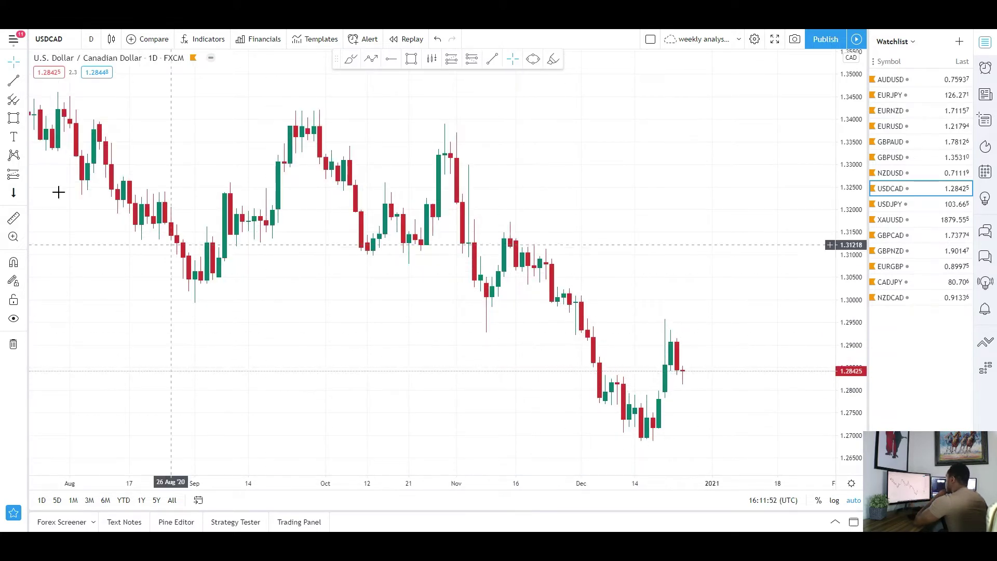
mouse_move(141, 279)
mouse_down()
mouse_move(529, 313)
mouse_move(670, 301)
mouse_up()
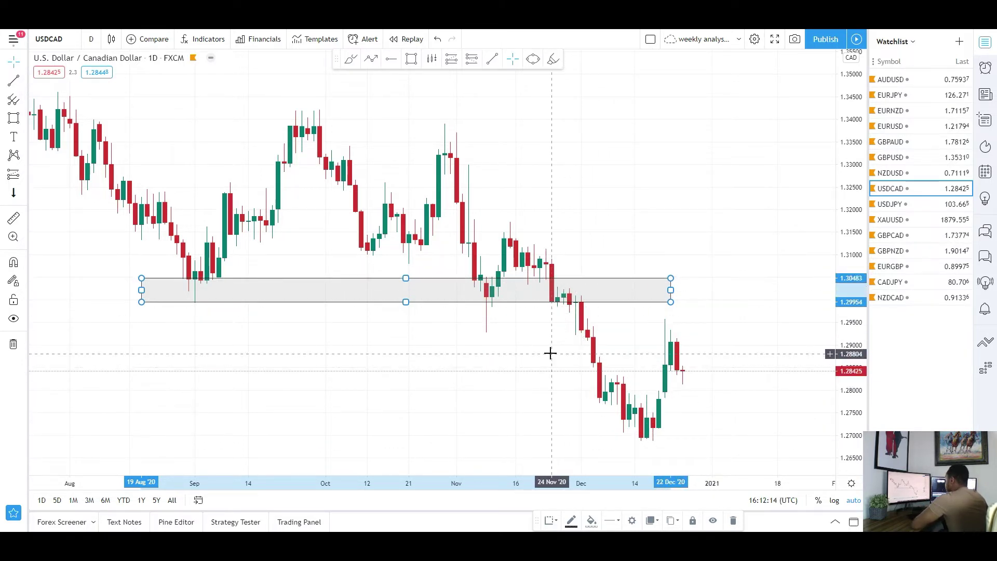
drag(670, 290, 706, 290)
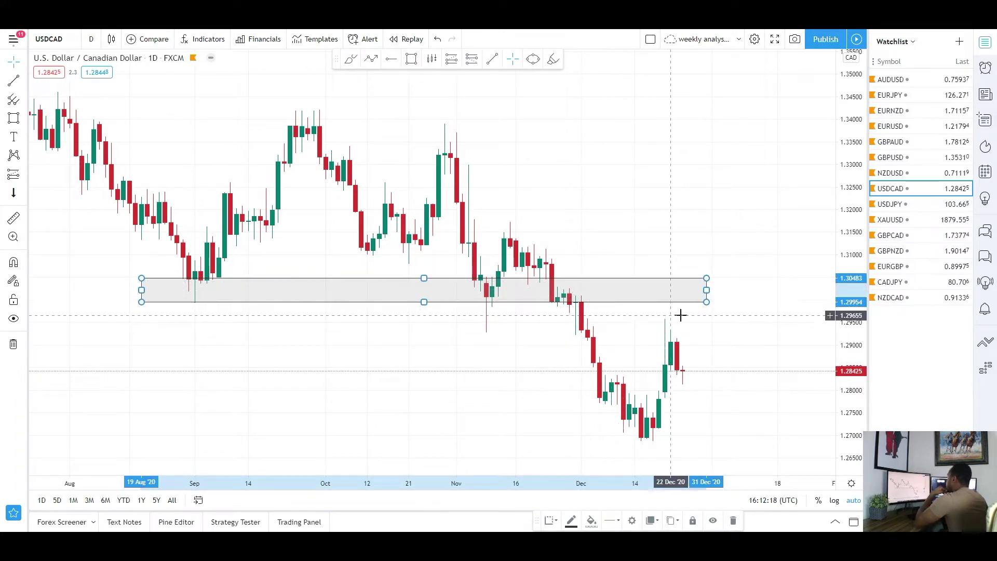
click(768, 327)
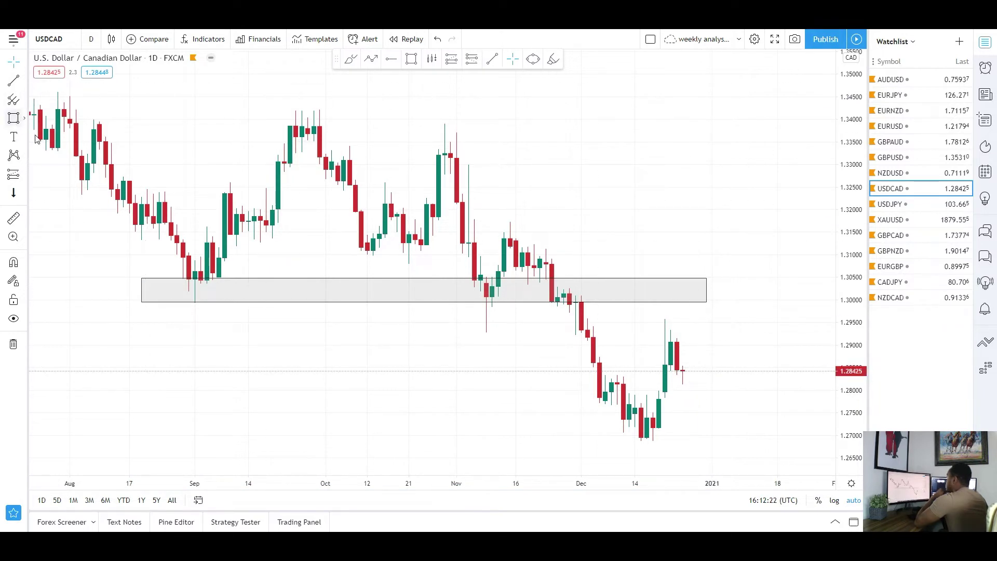
click(23, 119)
click(62, 182)
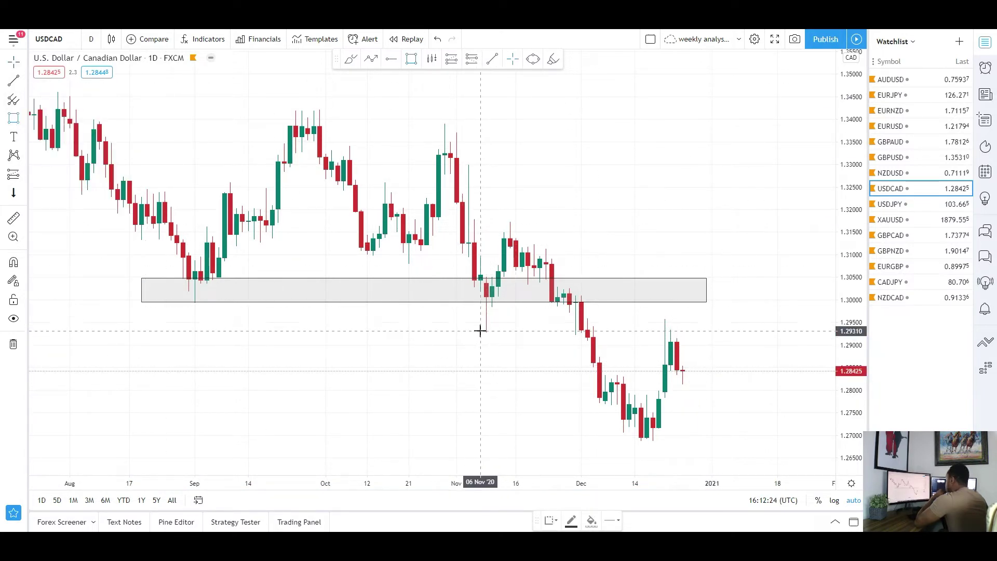
drag(474, 326, 802, 336)
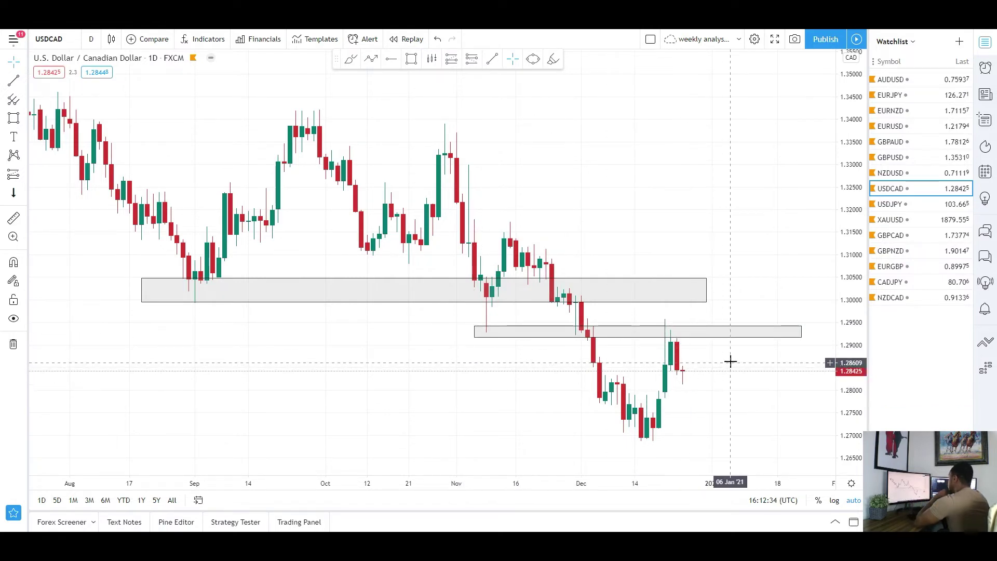
right_click(695, 335)
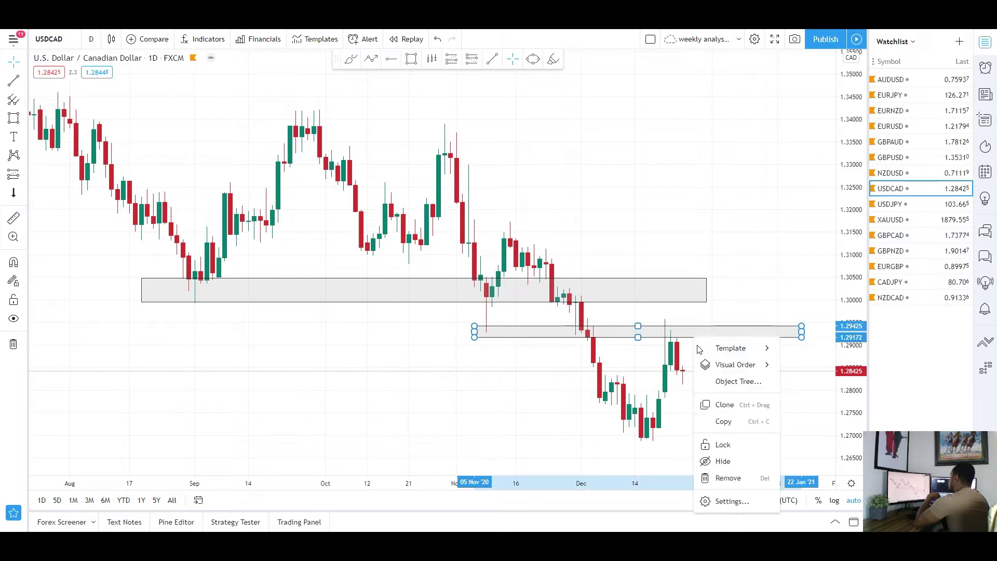
click(727, 476)
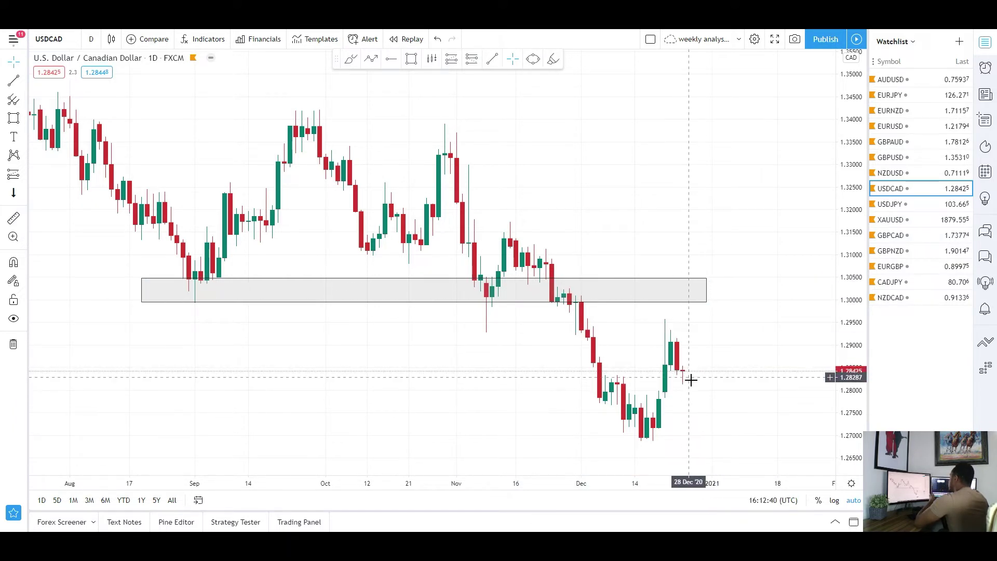
scroll(571, 311, down, 3)
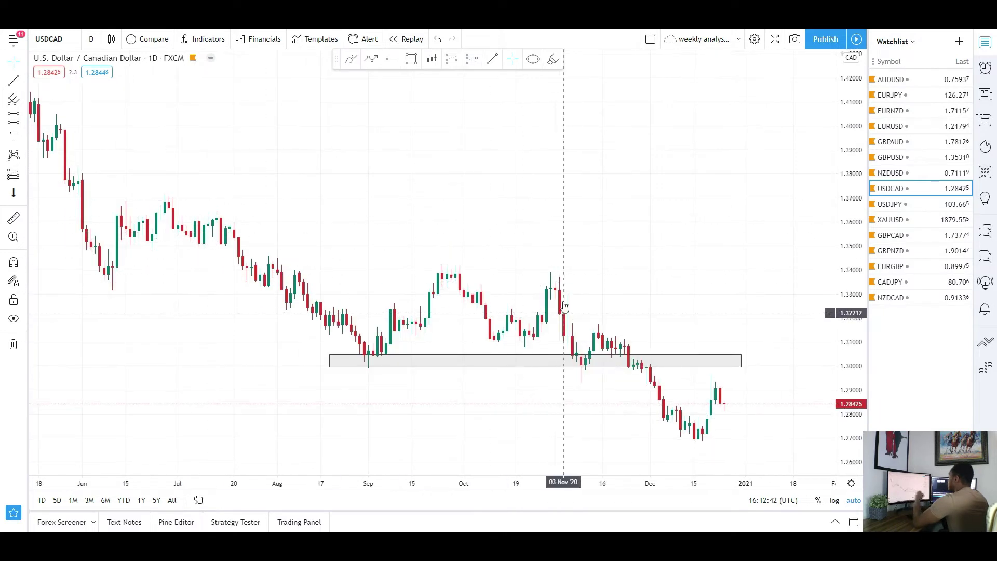
scroll(572, 265, up, 5)
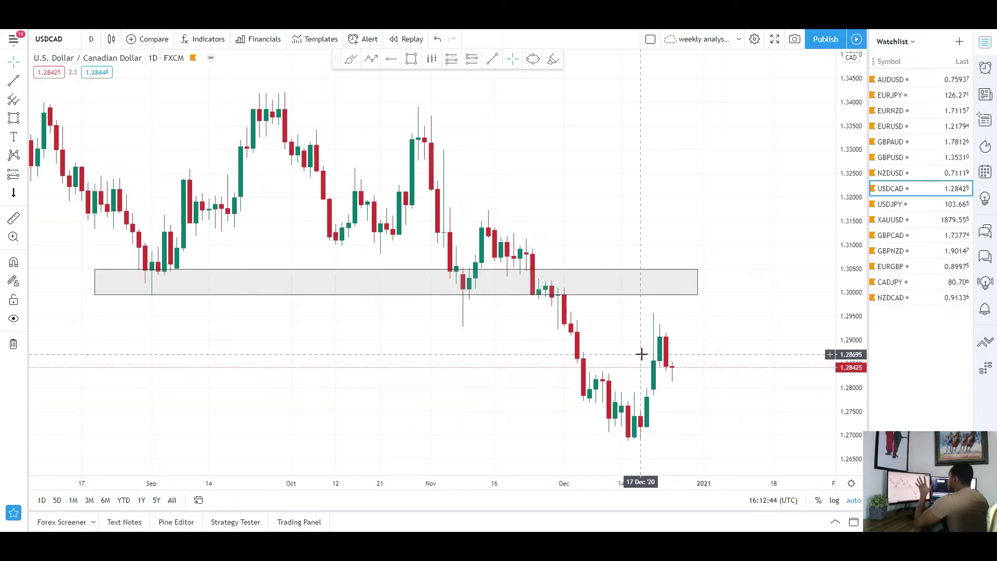
click(14, 118)
drag(588, 426, 794, 441)
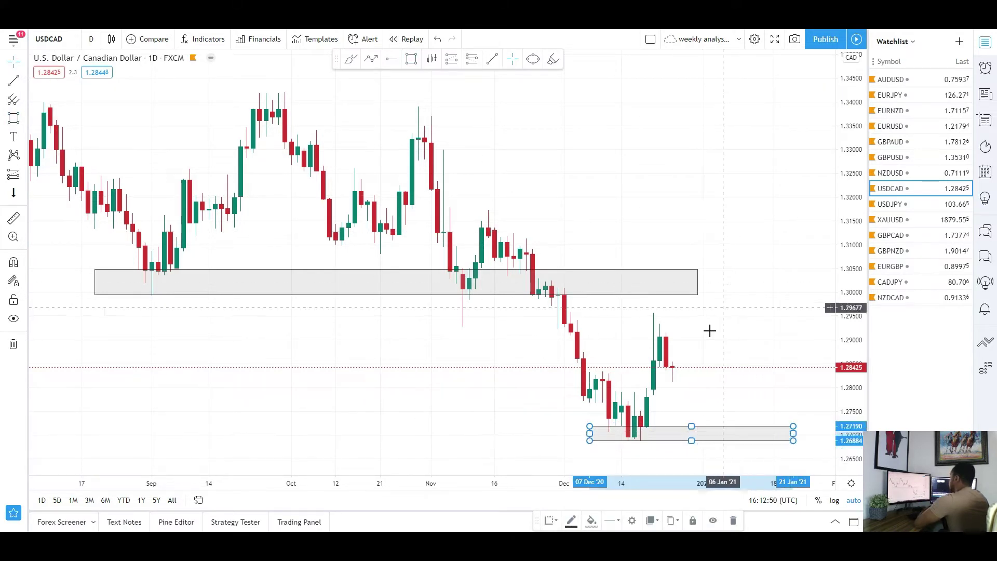
right_click(701, 430)
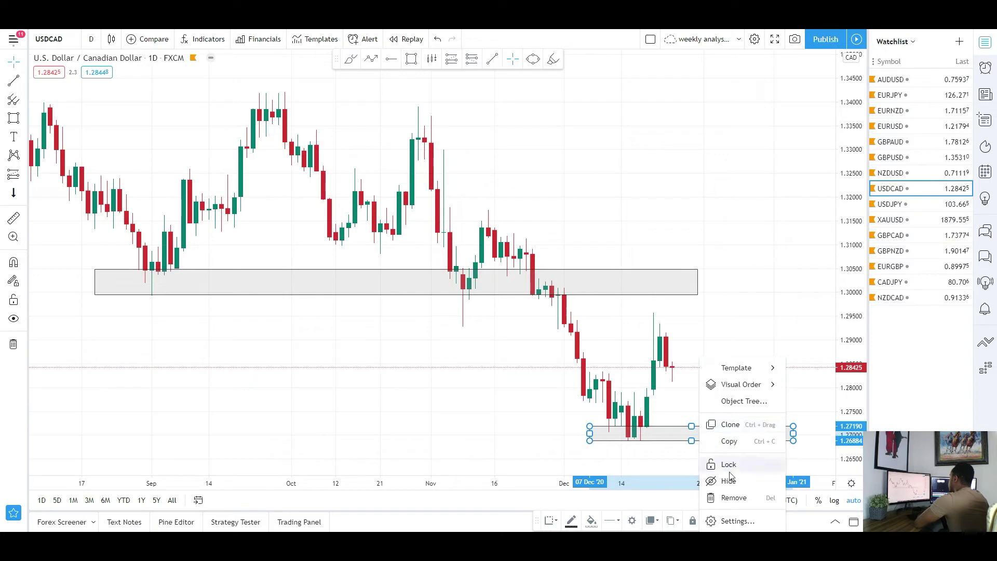
click(734, 495)
scroll(717, 265, down, 2)
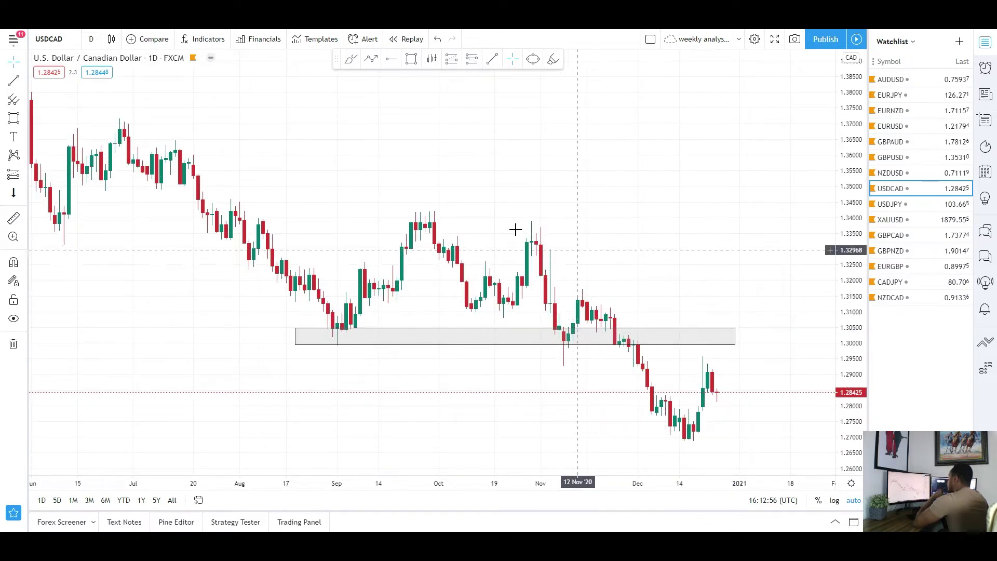
Draw a descending trendline from the late-June high into January on USD/CAD
click(14, 80)
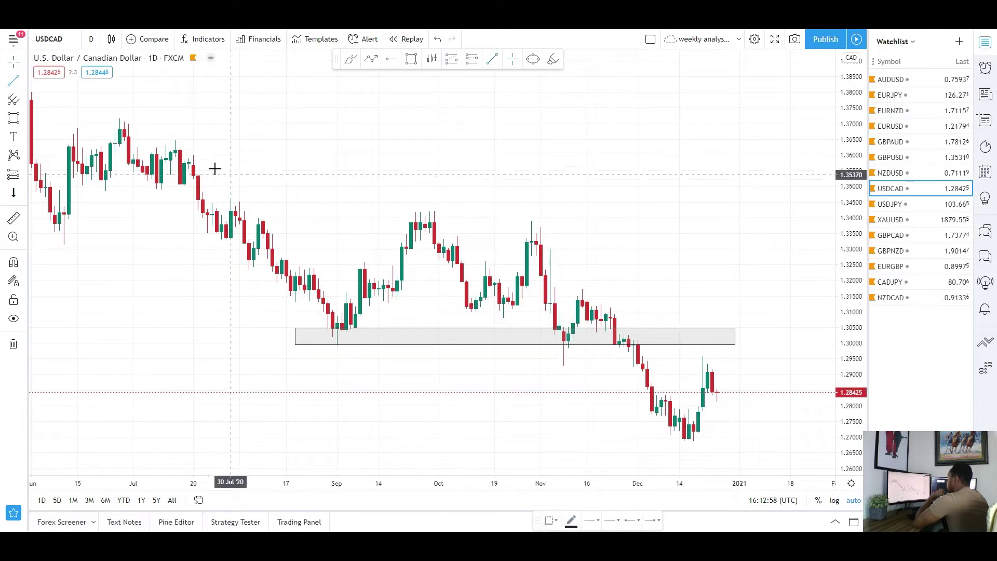
click(120, 117)
click(795, 319)
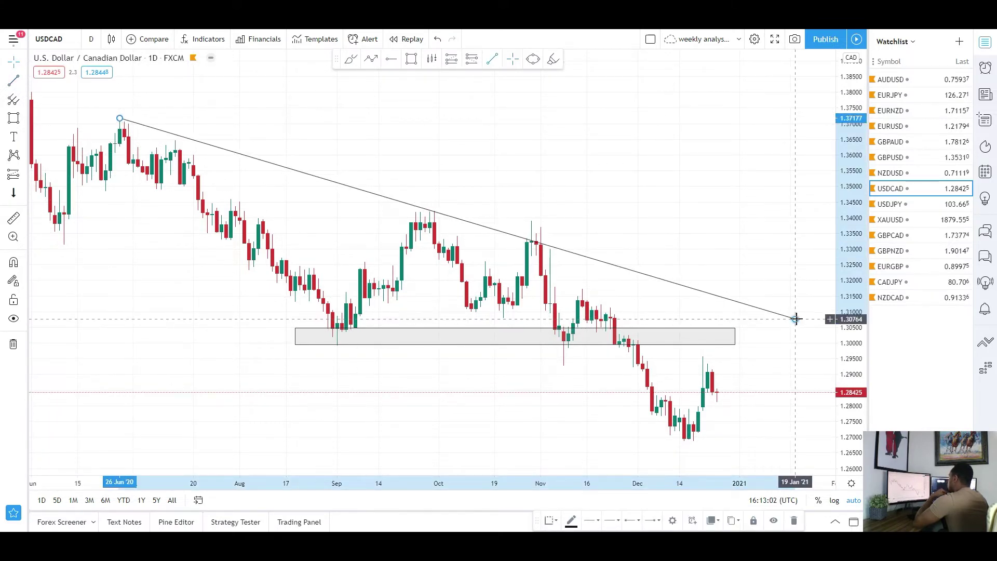
click(523, 227)
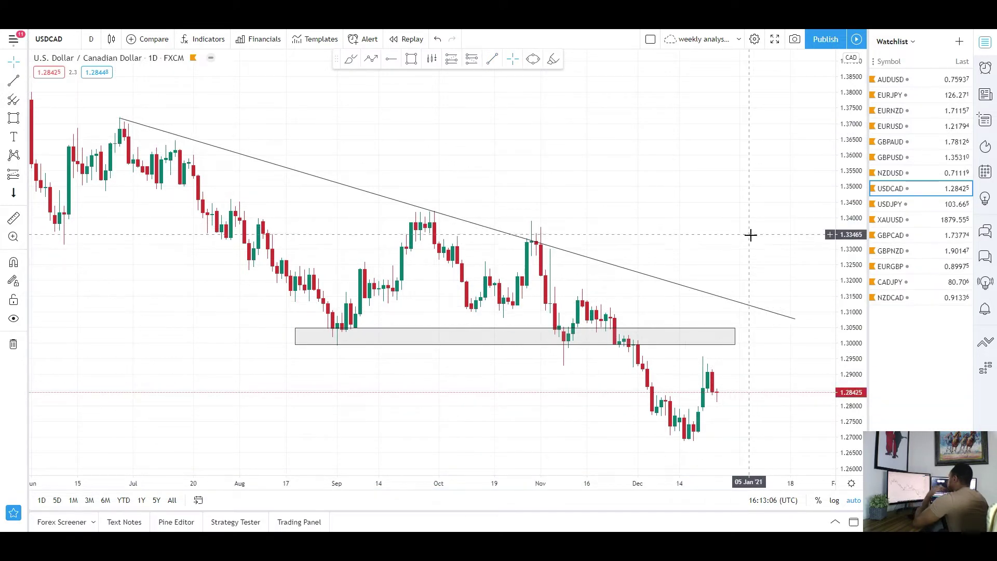
Stretch the grey zone near 1.30 so its right edge reaches into January
drag(744, 236, 717, 234)
click(708, 328)
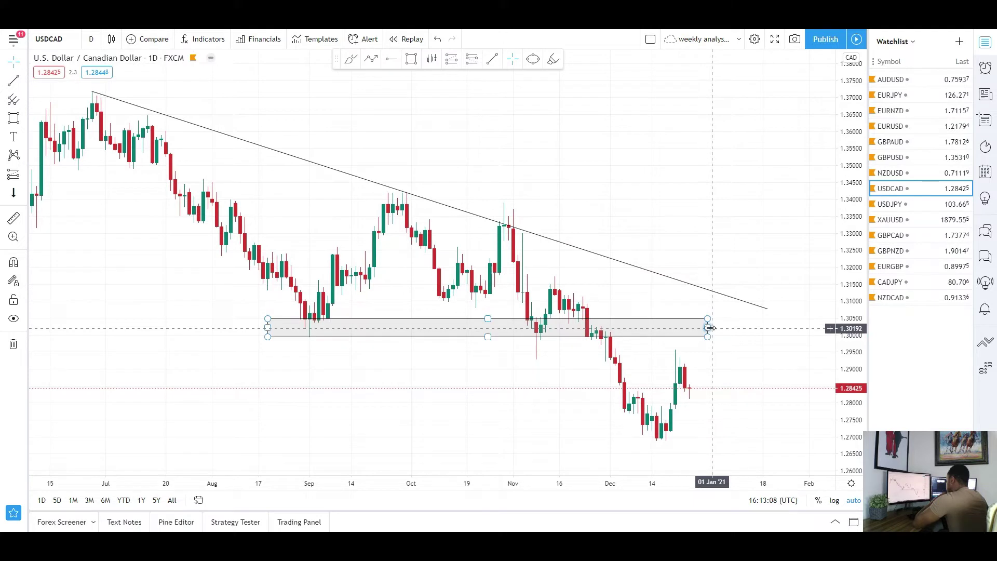
drag(708, 328, 746, 327)
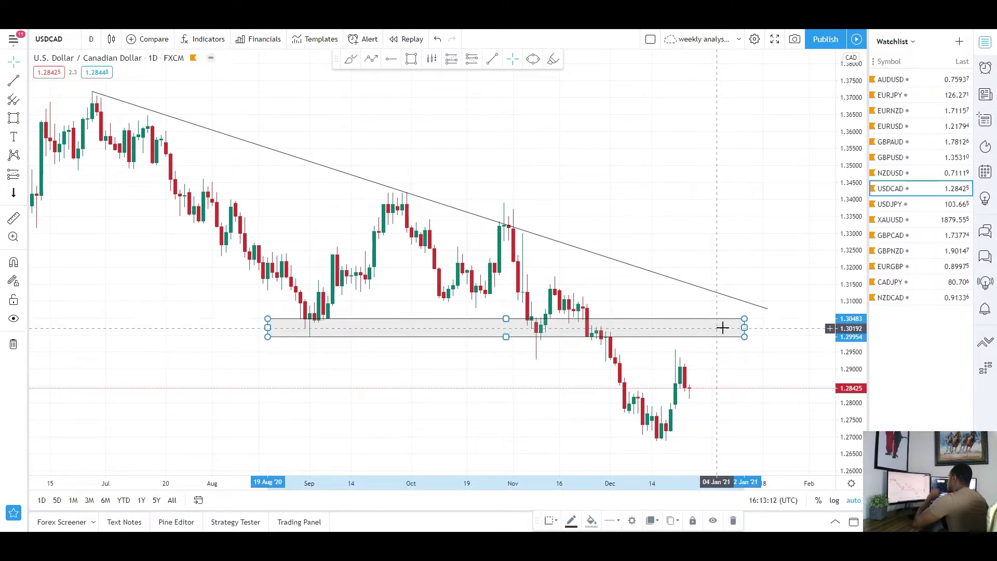
scroll(704, 339, up, 2)
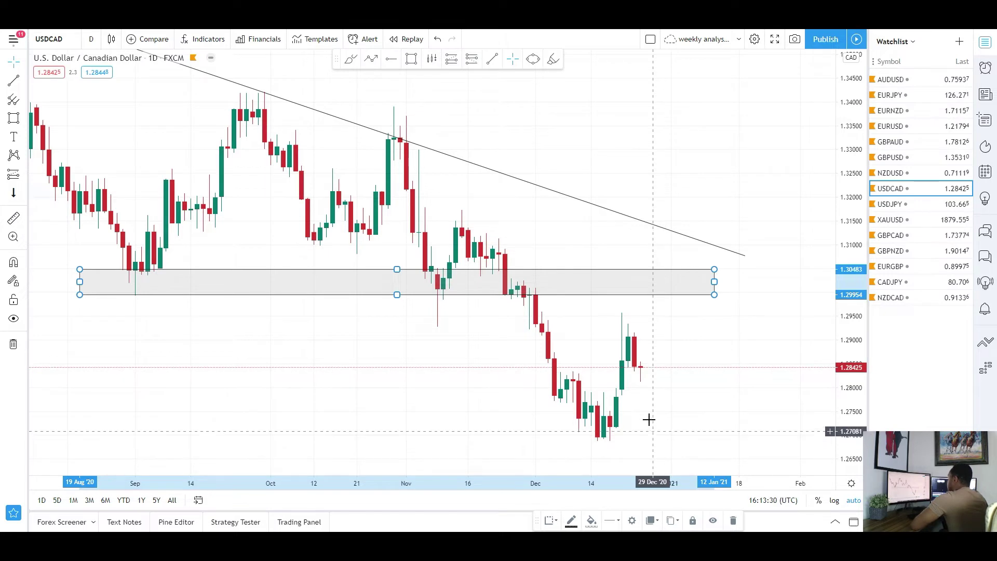
scroll(644, 413, down, 1)
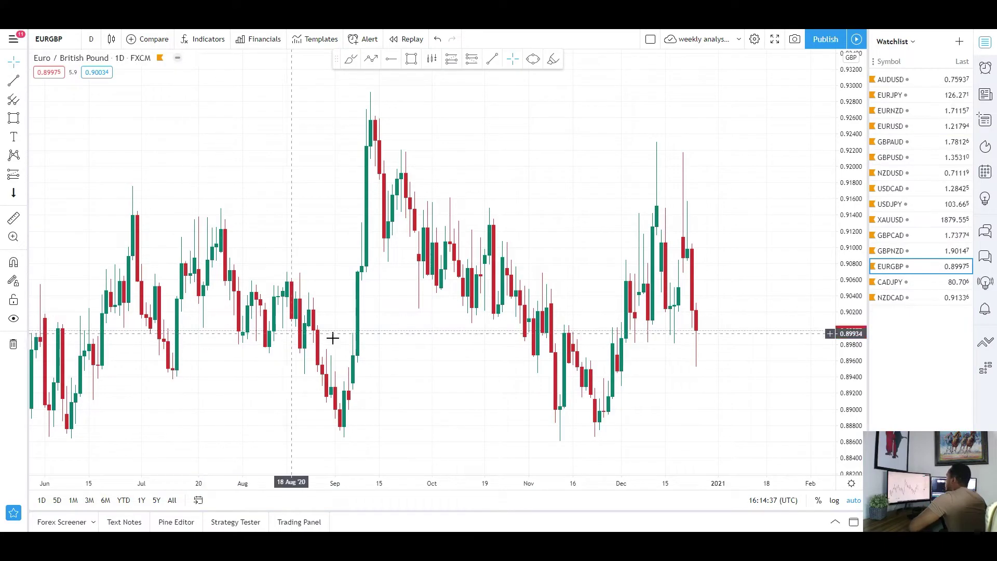
Draw a grey zone around 0.899–0.901 on EUR/GBP from late November into January
scroll(610, 309, up, 1)
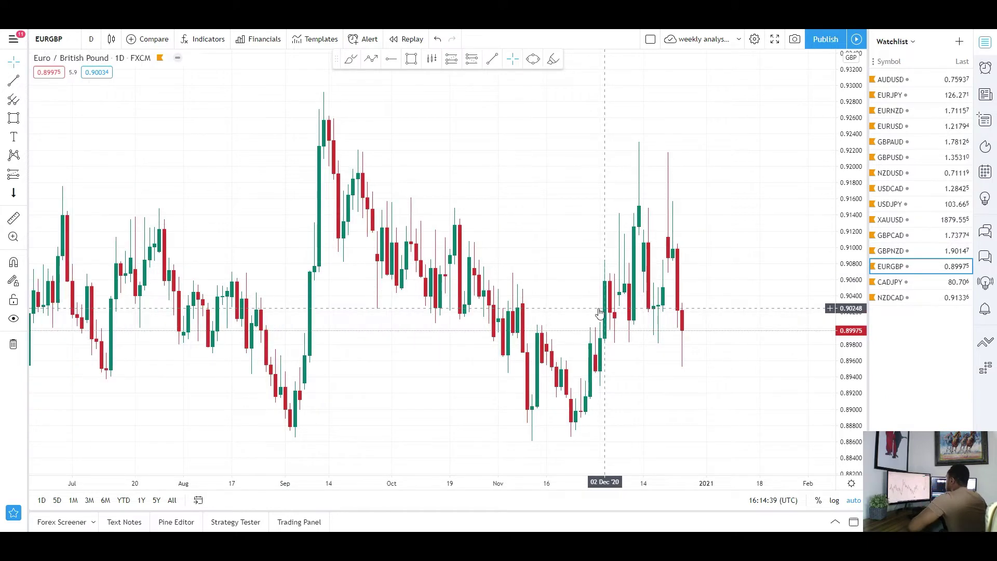
click(13, 118)
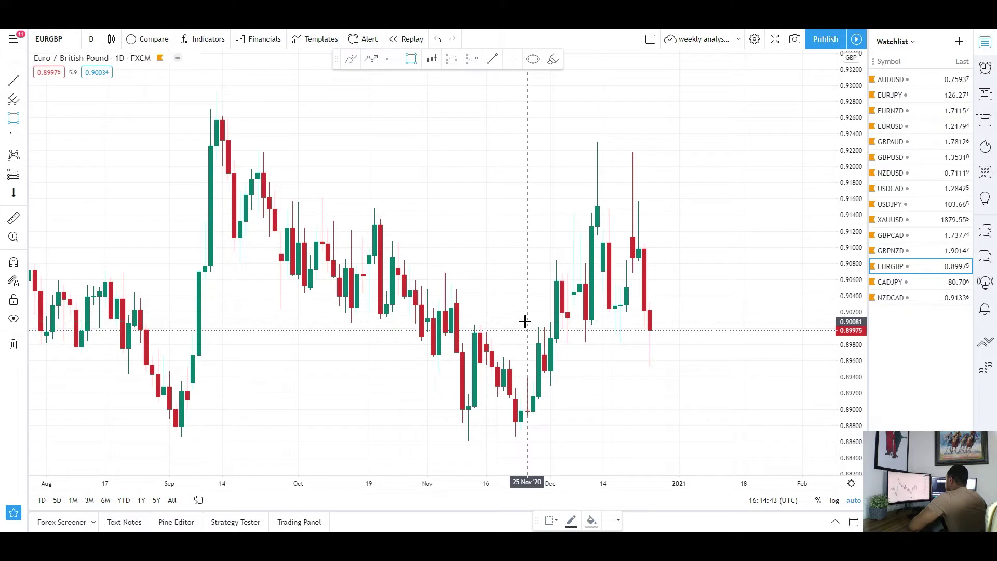
drag(577, 334, 759, 342)
click(762, 337)
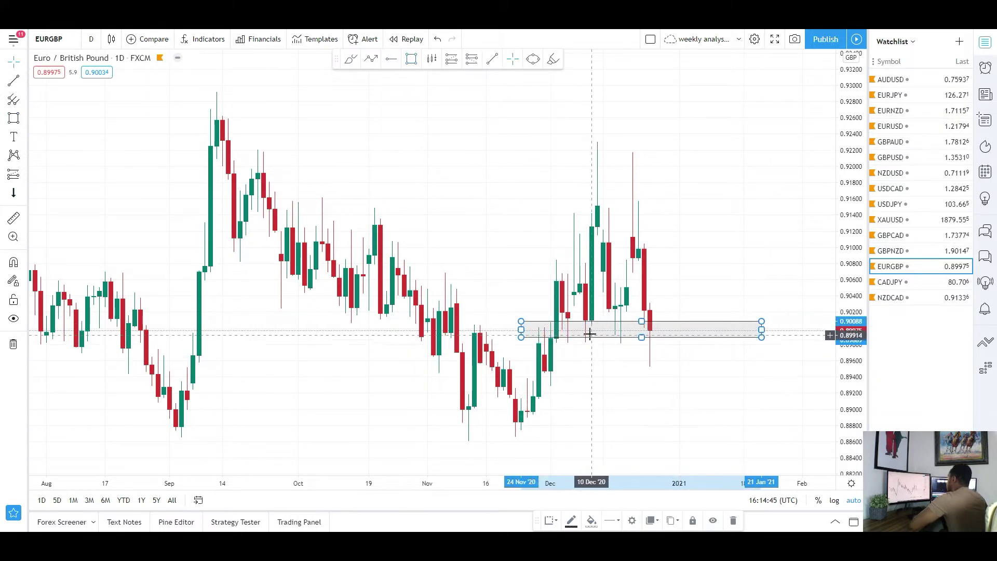
click(684, 285)
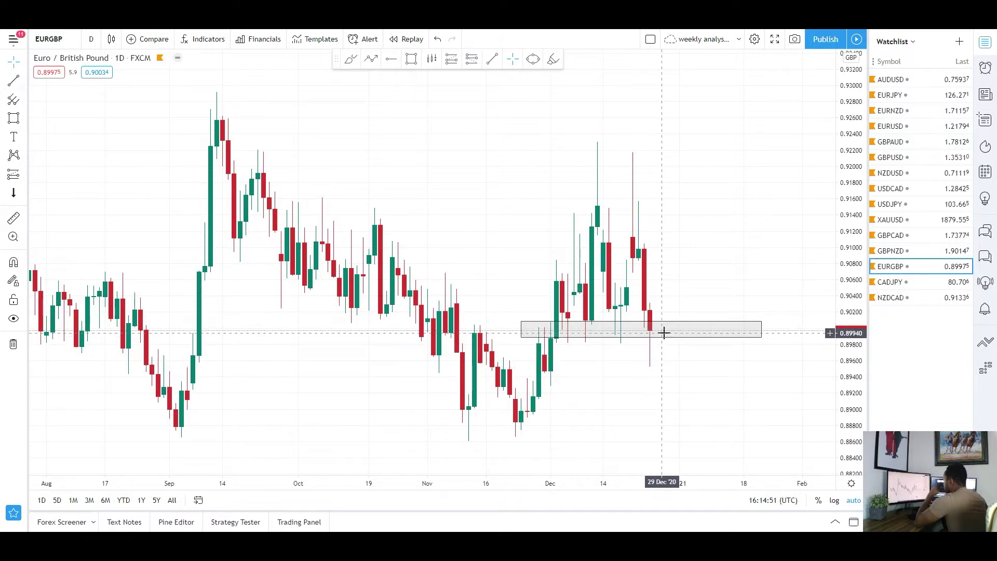
click(663, 332)
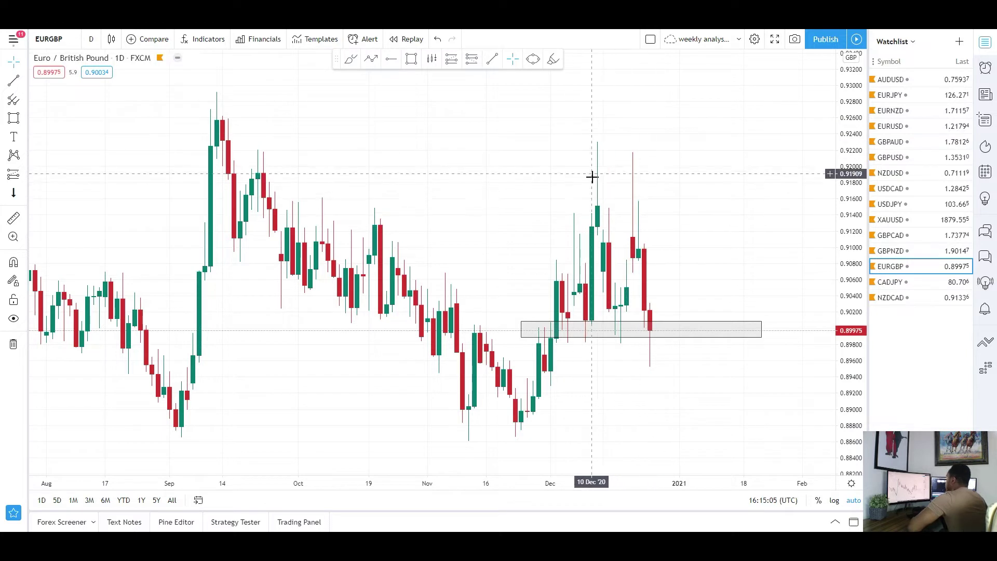
Draw a trial zone near 0.915 across the highs, then remove it
scroll(632, 221, down, 1)
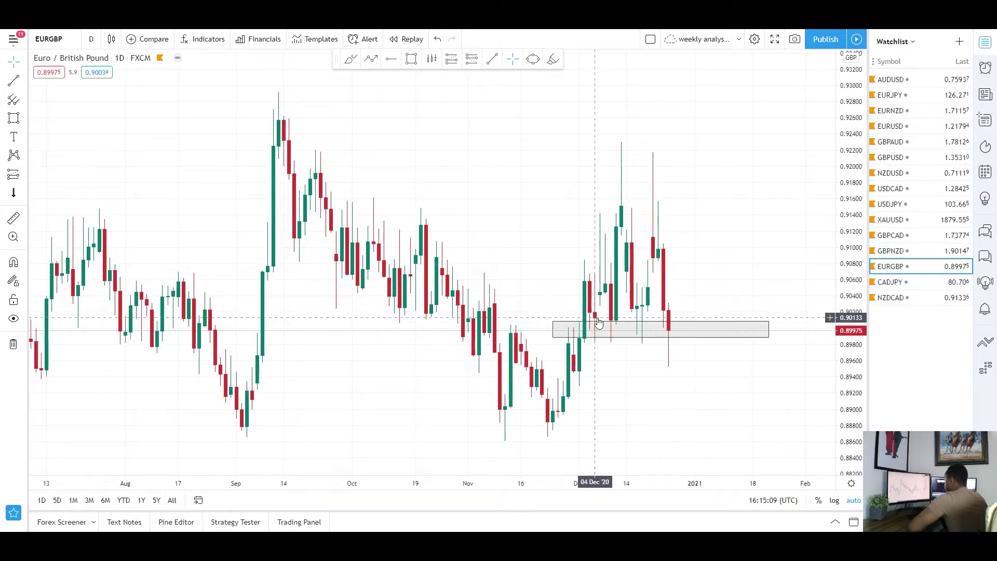
click(13, 119)
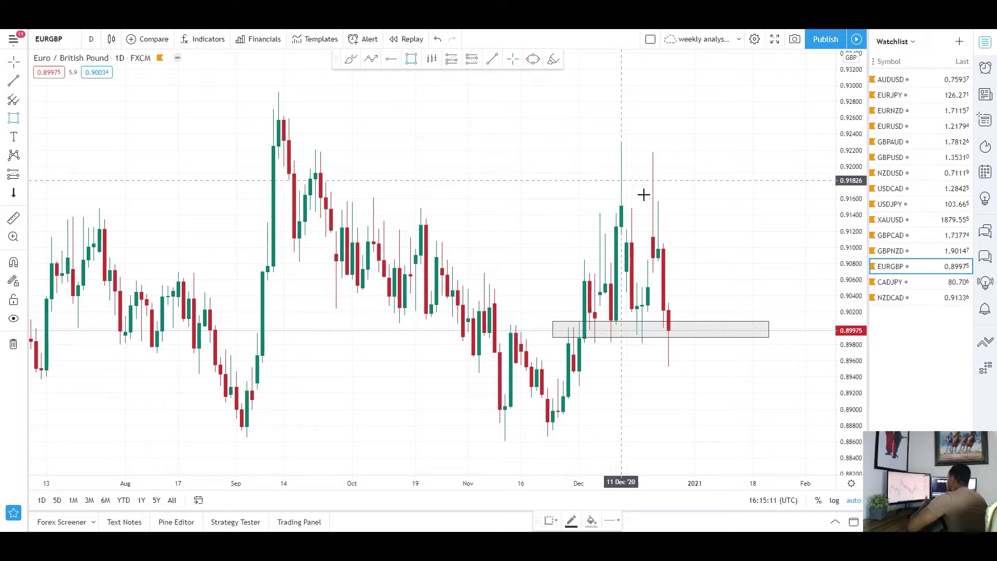
drag(384, 199, 785, 214)
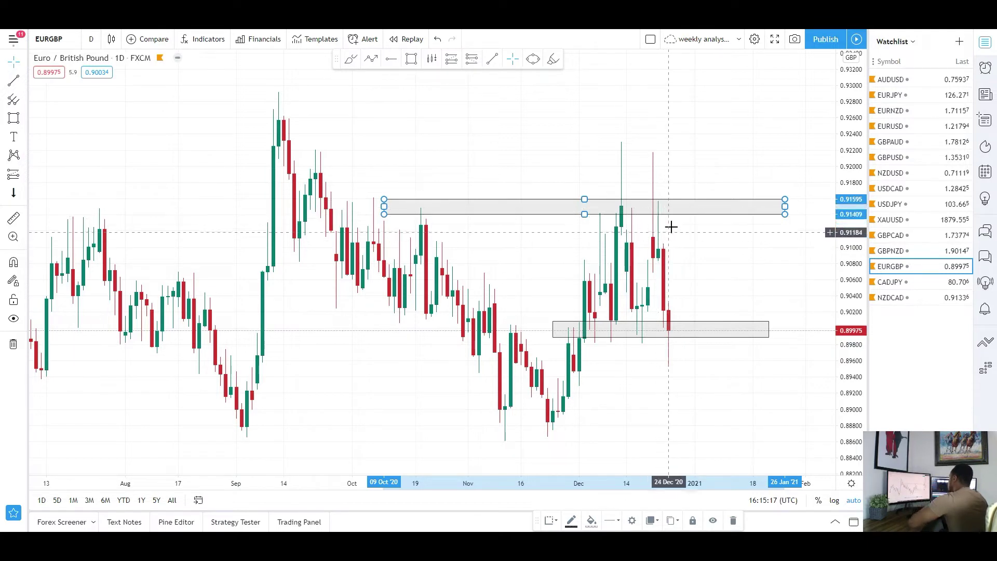
right_click(675, 218)
click(709, 356)
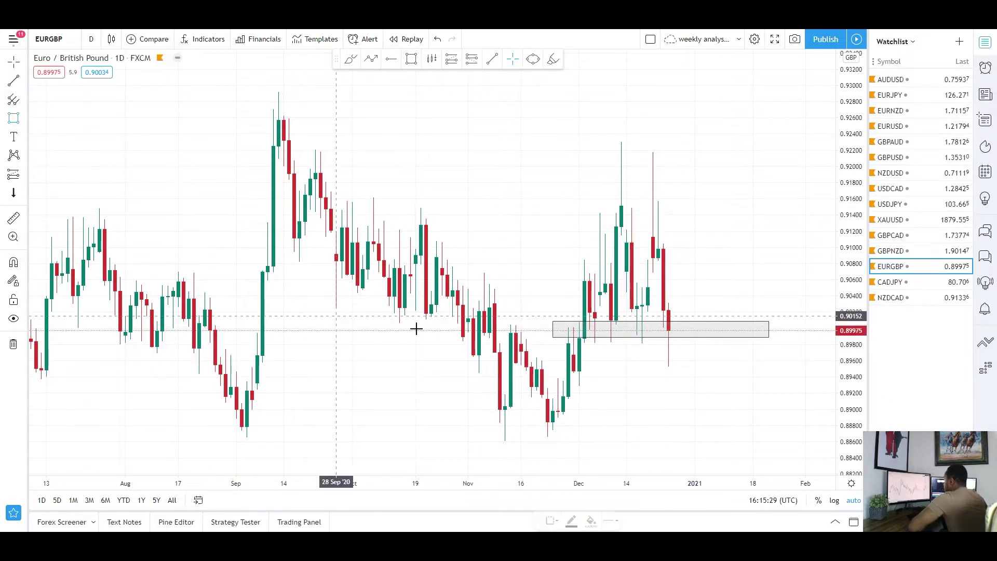
Add a second grey zone along the 0.888–0.890 lows
mouse_move(205, 410)
mouse_down()
mouse_move(722, 434)
mouse_move(802, 428)
mouse_up()
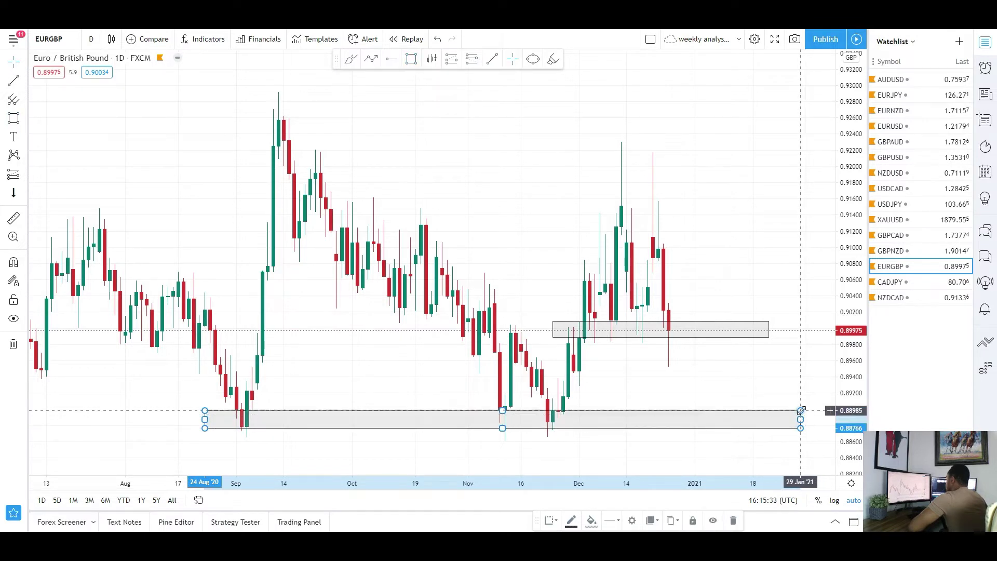
click(367, 398)
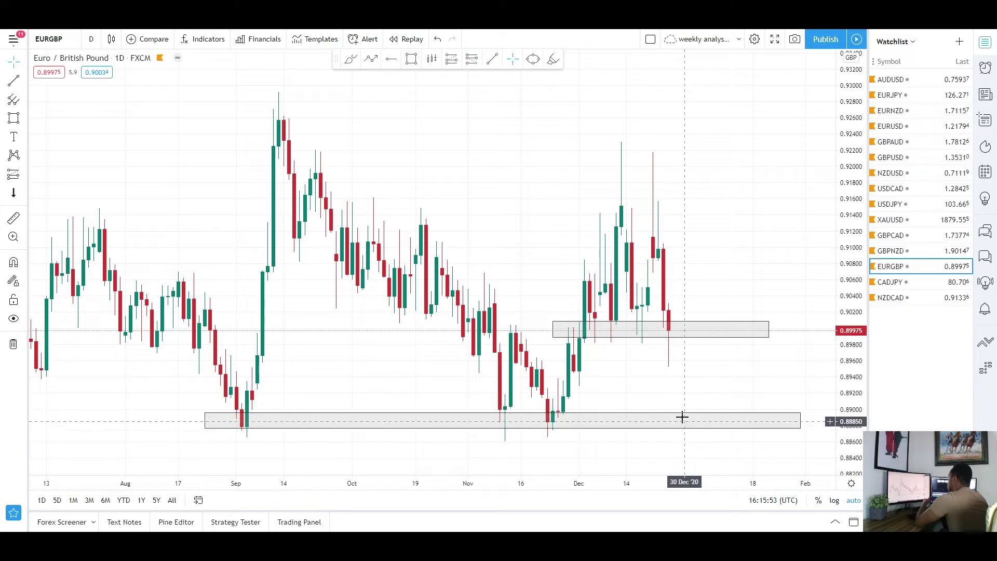
click(674, 325)
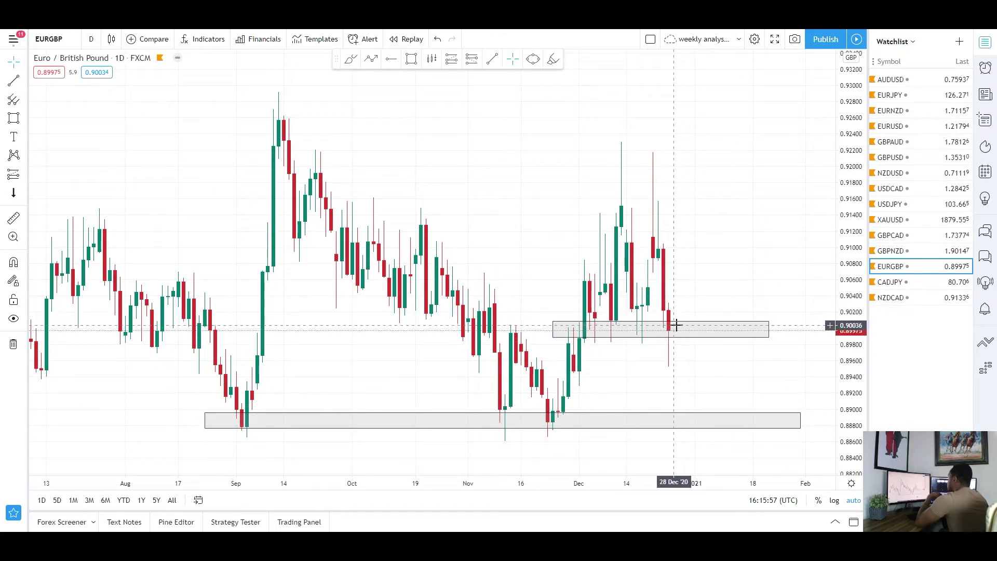
Draw a trial zone near 0.915 under the December highs and delete it
click(18, 124)
drag(574, 201, 768, 211)
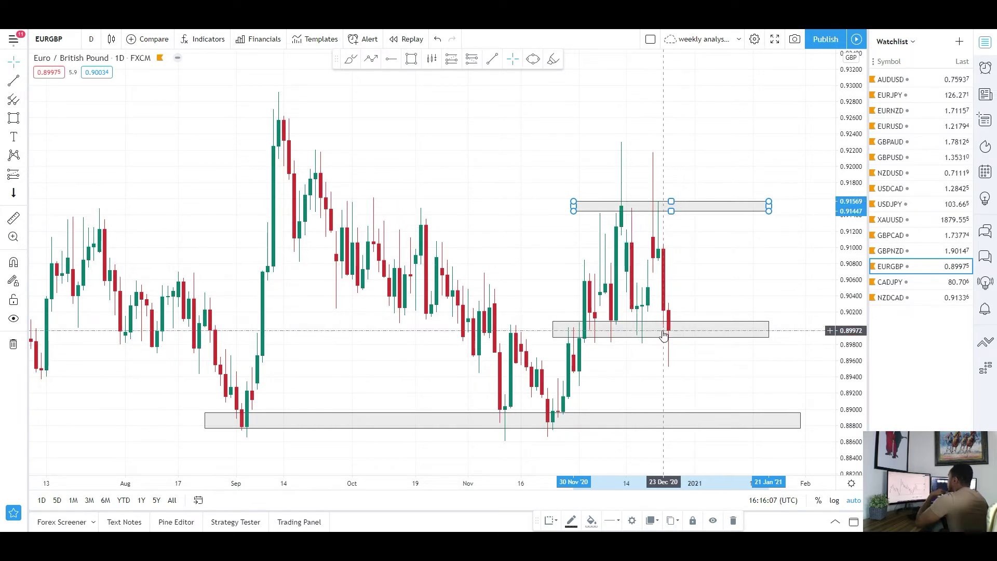
scroll(658, 358, down, 1)
scroll(658, 363, down, 2)
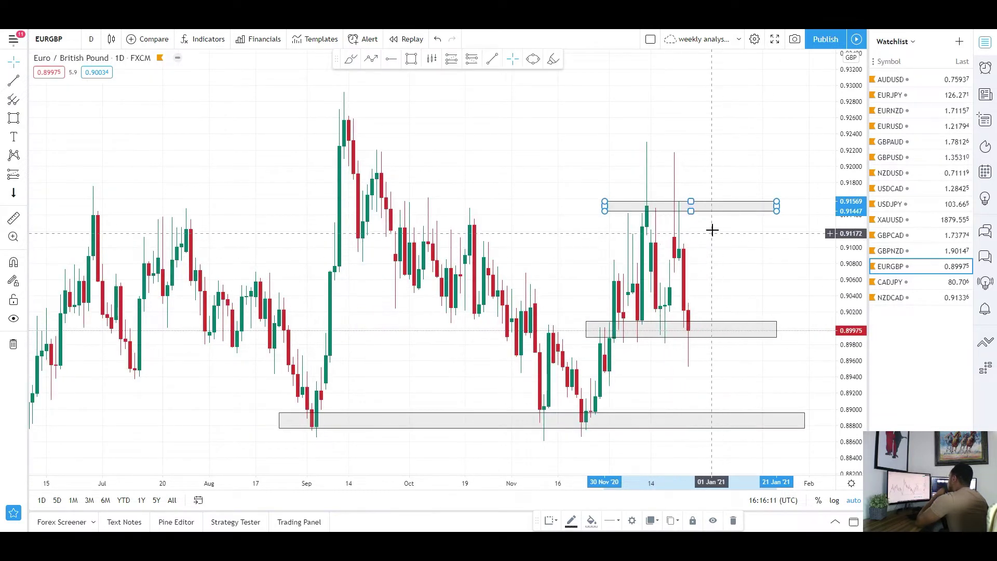
key(Delete)
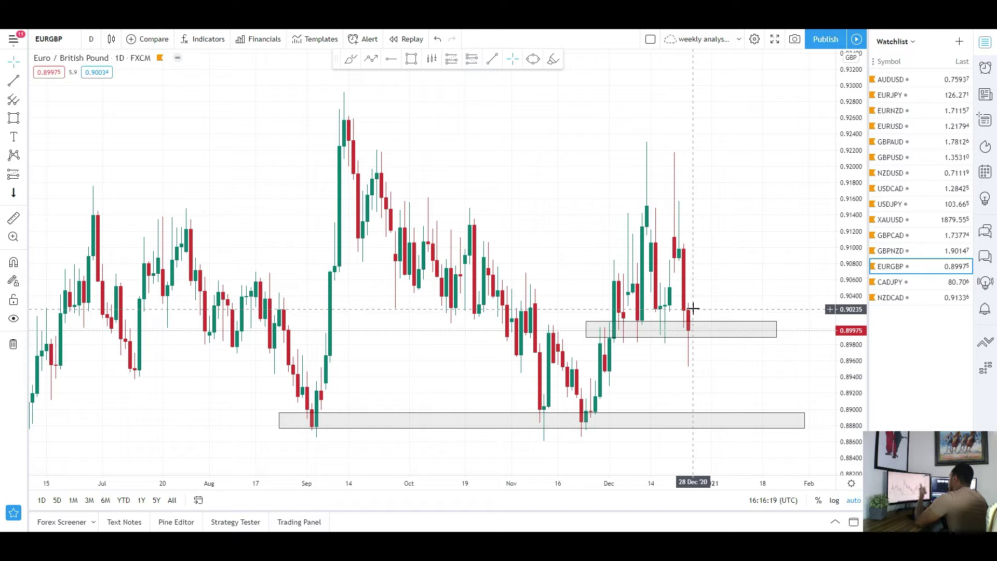
click(710, 419)
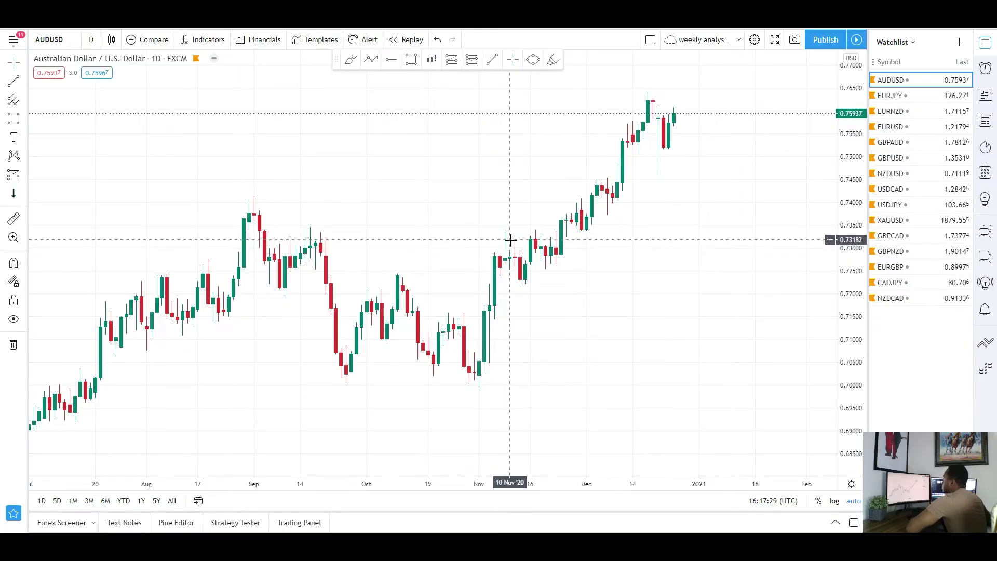
Draw a grey zone around 0.7525–0.7545 through the December candles on AUD/USD
scroll(511, 239, up, 4)
click(13, 119)
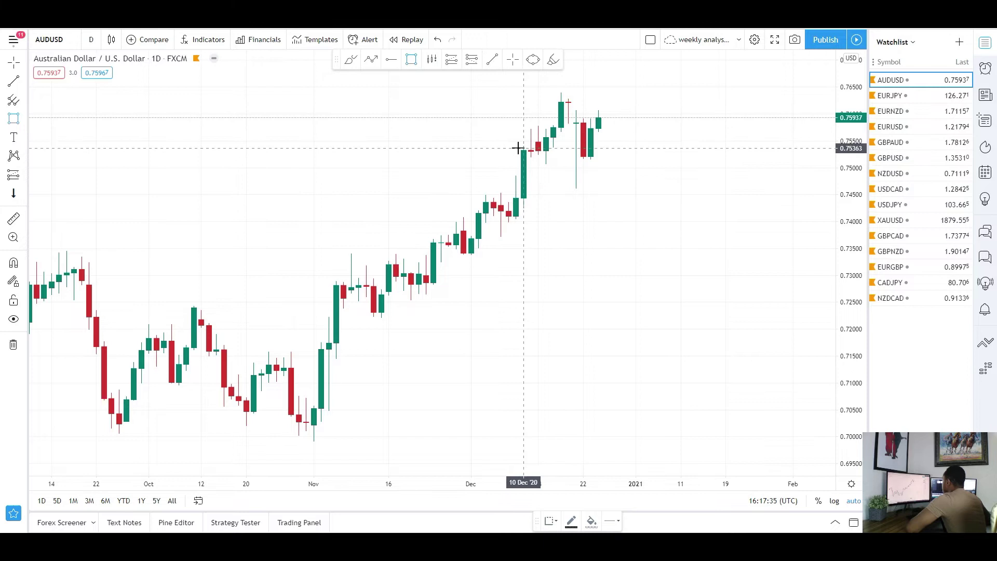
drag(508, 147, 688, 157)
click(668, 221)
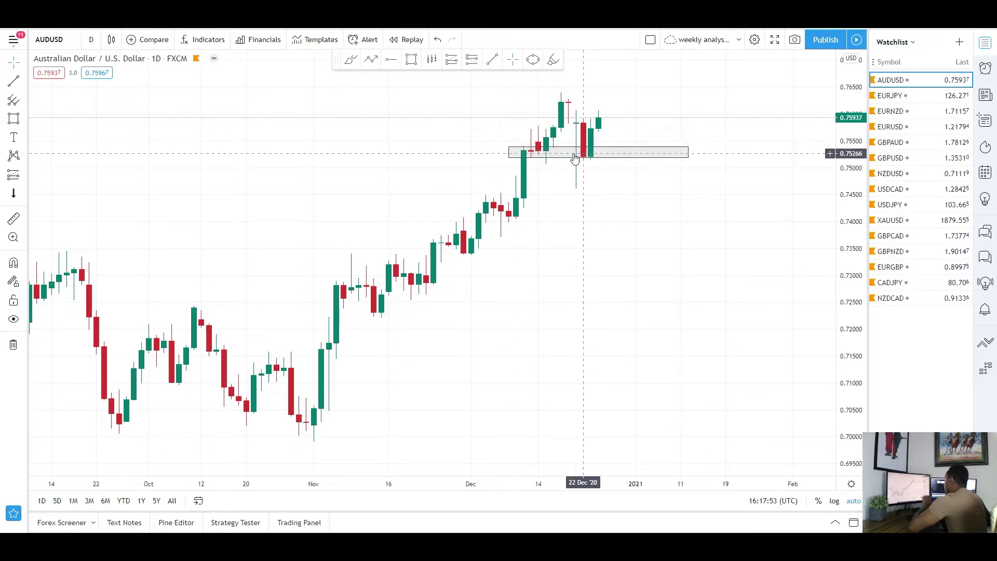
click(526, 155)
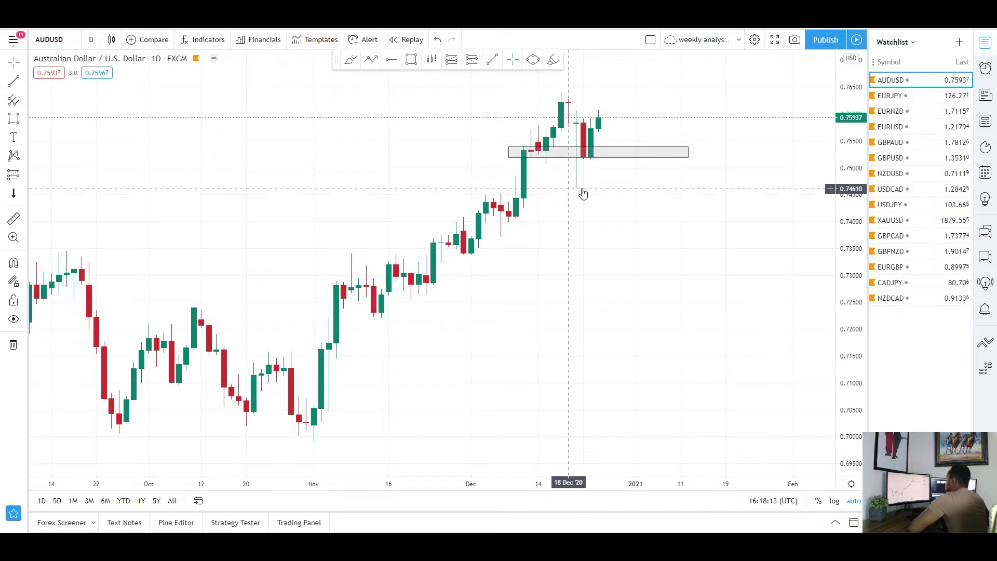
key(alt+j)
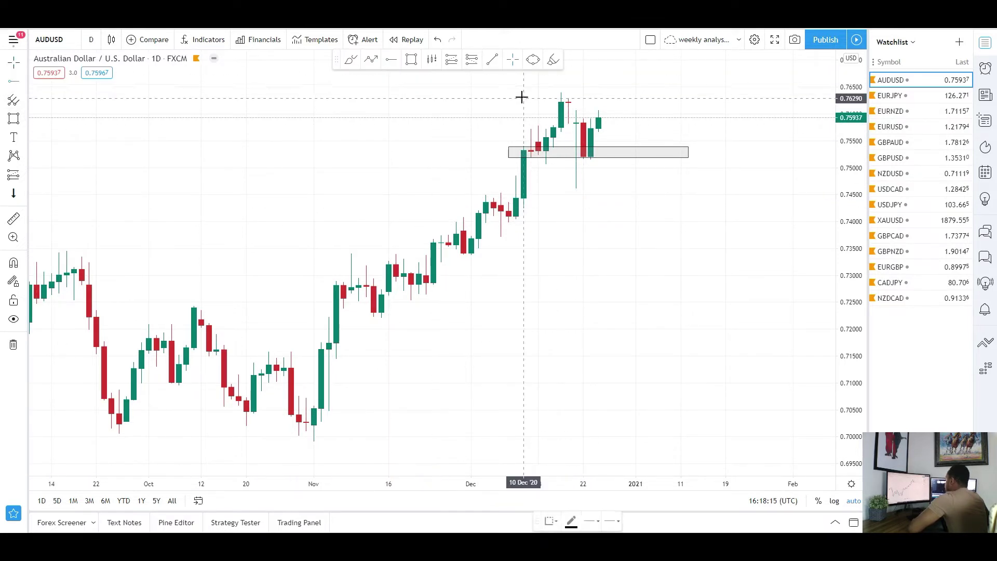
Place a horizontal ray at 0.76396 from the AUD/USD mid-December high
click(530, 92)
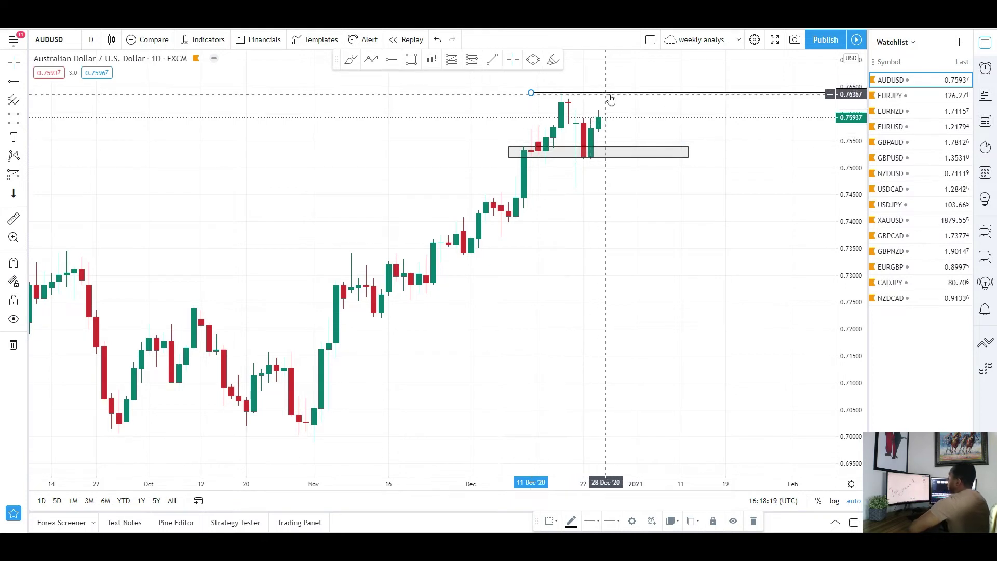
scroll(461, 249, down, 5)
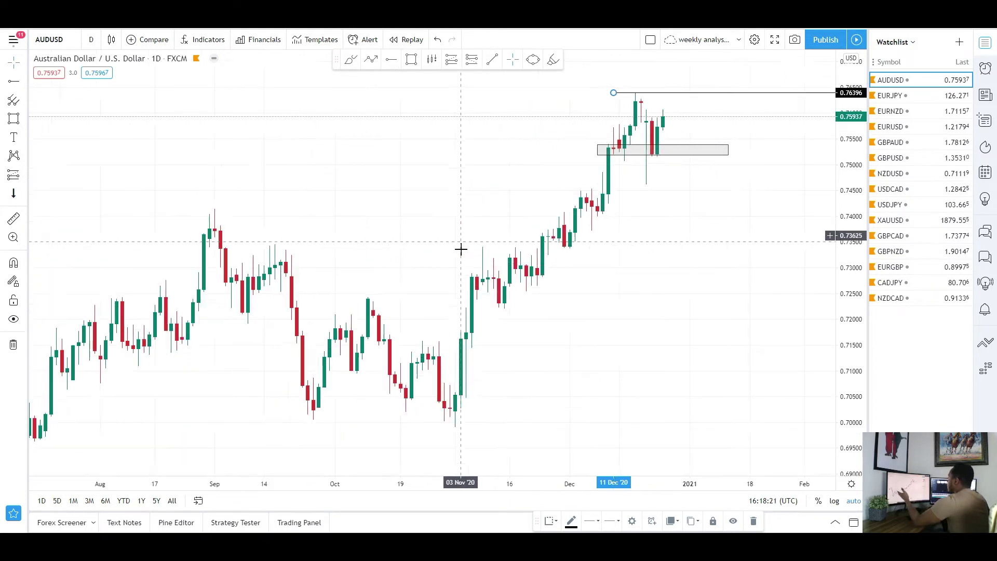
scroll(477, 301, up, 5)
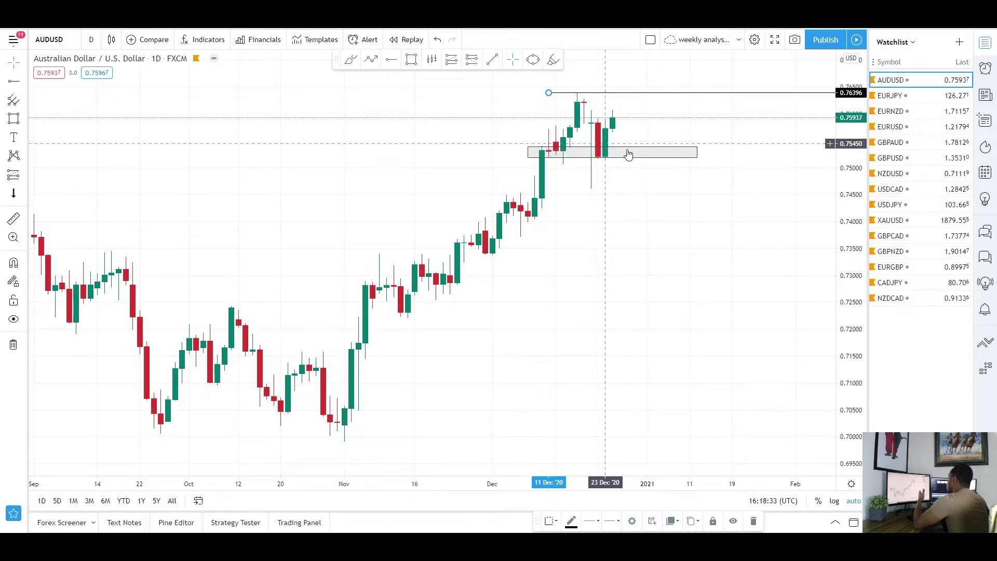
scroll(438, 345, down, 2)
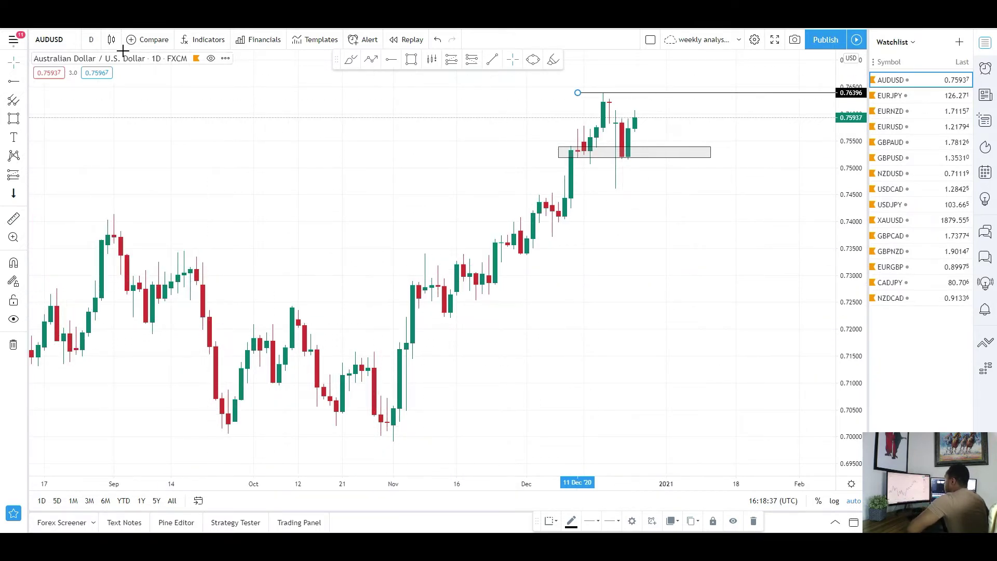
Switch AUD/USD to weekly candles and draw a wide zone around 0.733–0.739
click(91, 40)
click(119, 349)
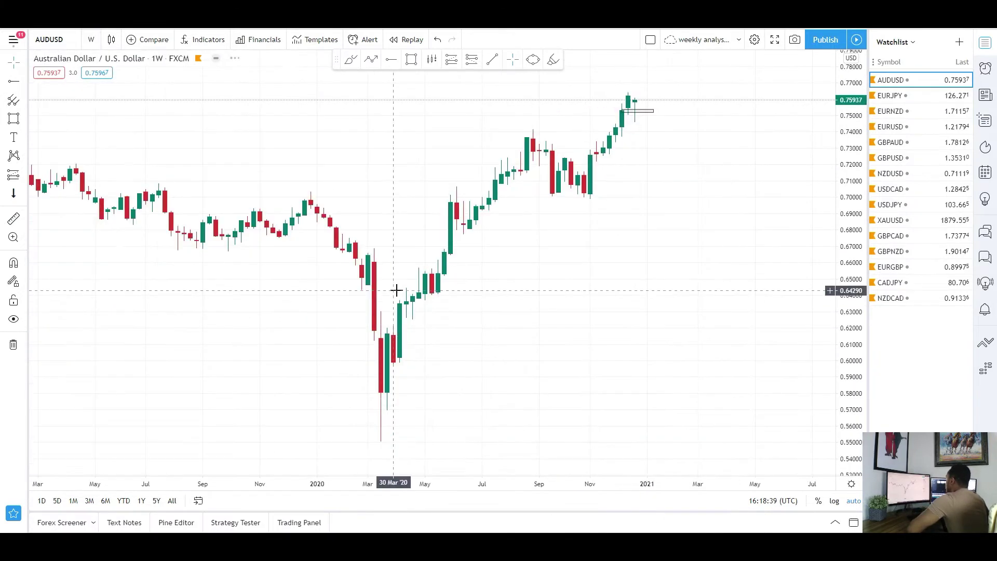
scroll(332, 218, up, 1)
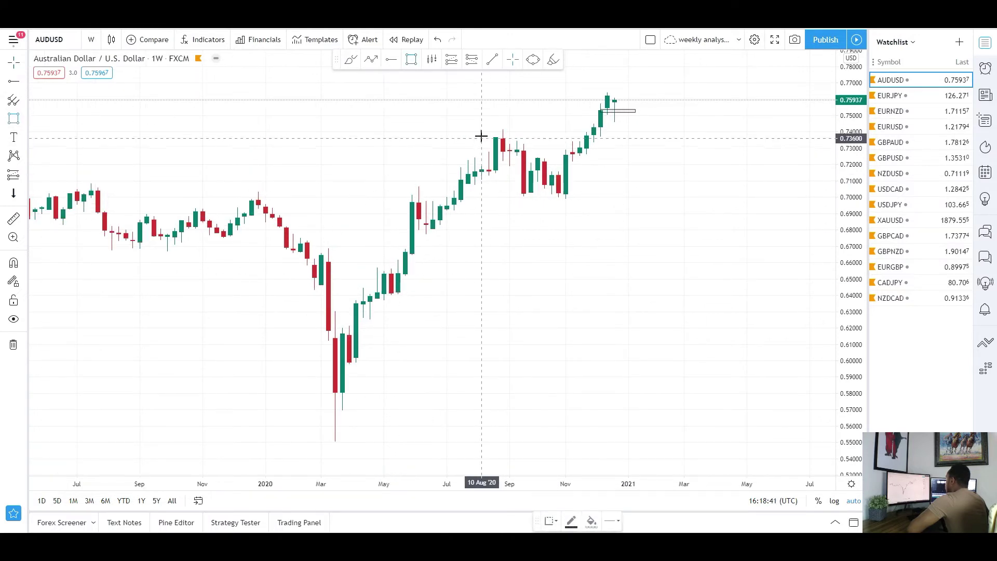
drag(482, 134, 727, 145)
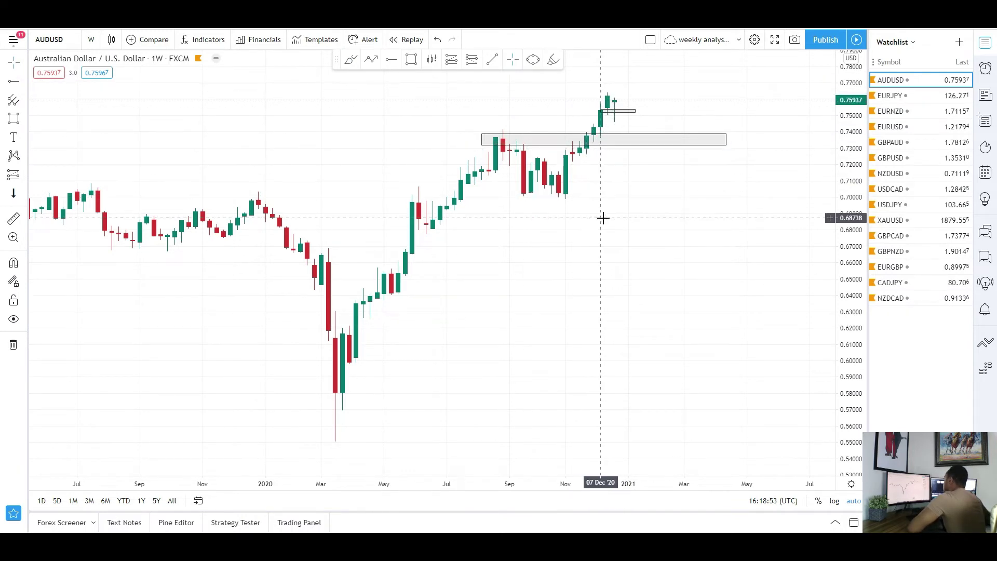
scroll(603, 218, up, 1)
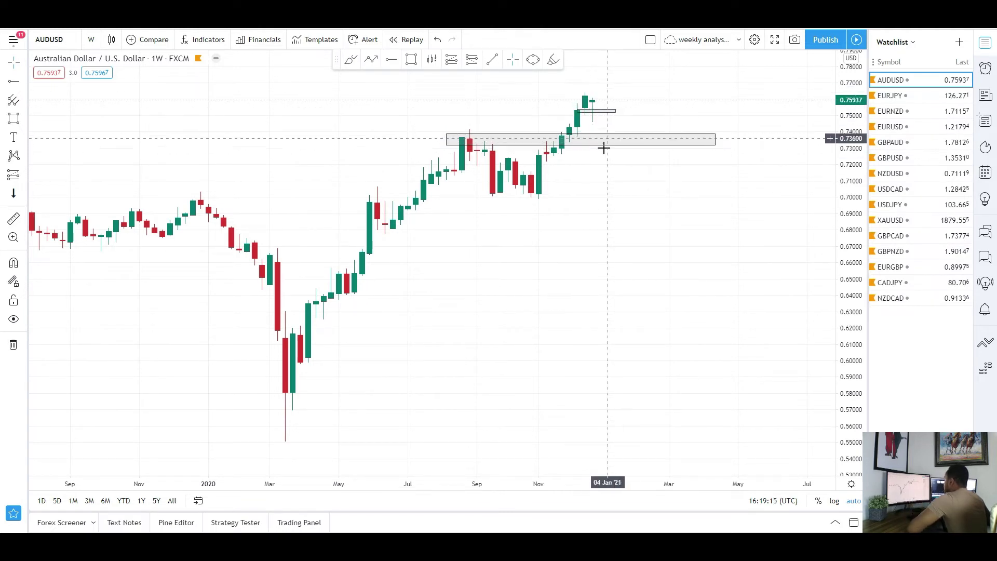
Return to daily candles and extend the small 0.753 zone slightly further right
click(91, 39)
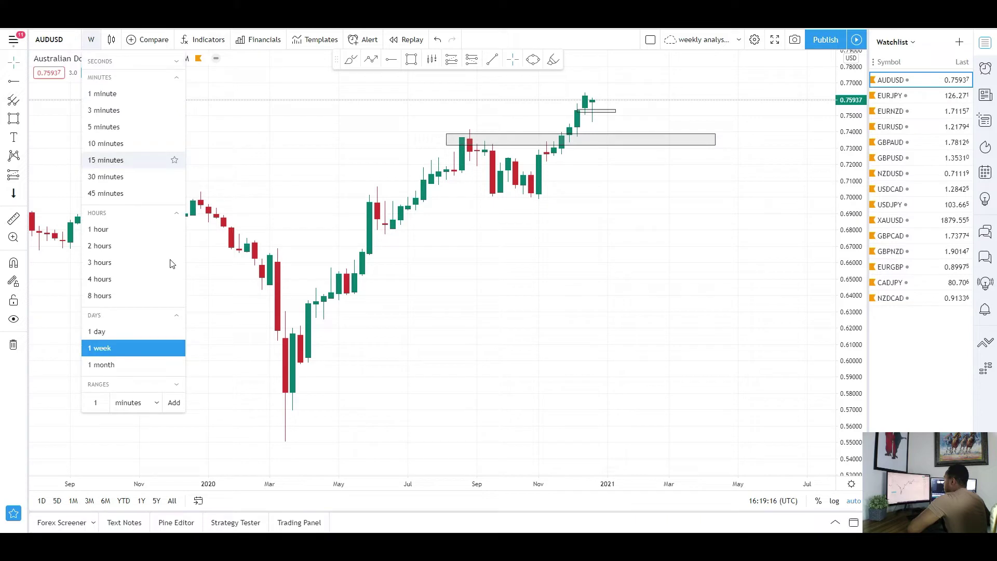
click(123, 333)
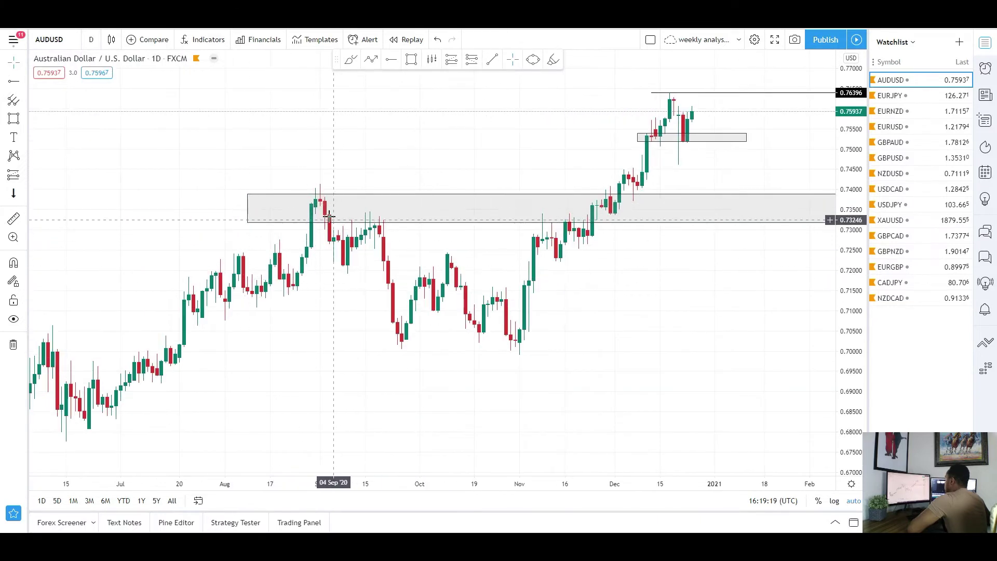
drag(534, 303, 379, 297)
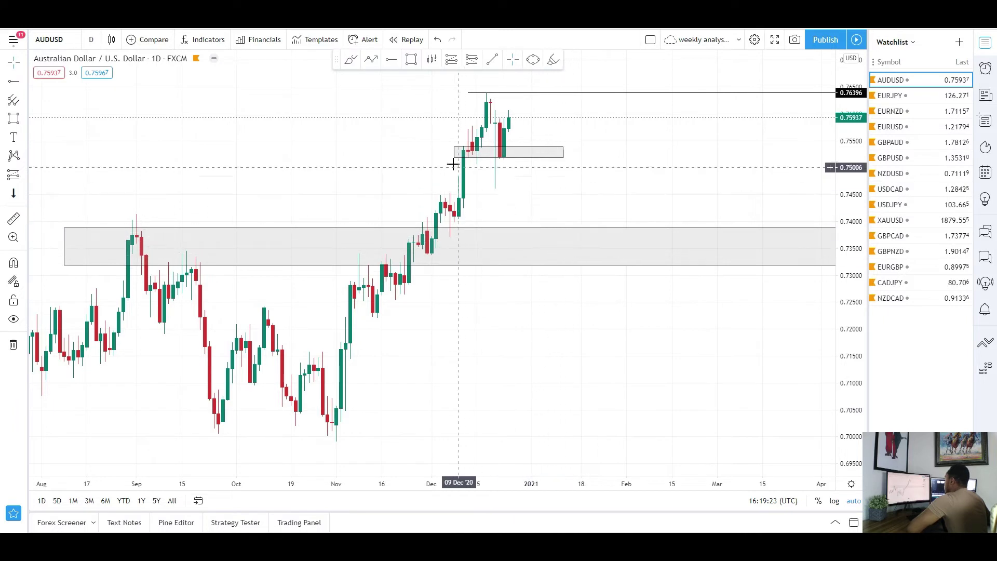
click(473, 152)
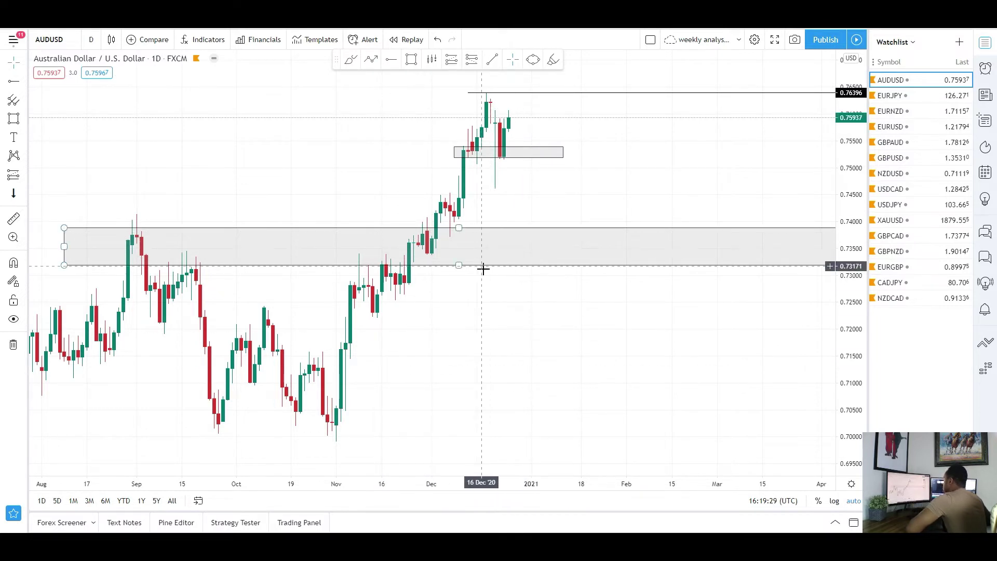
scroll(483, 267, up, 1)
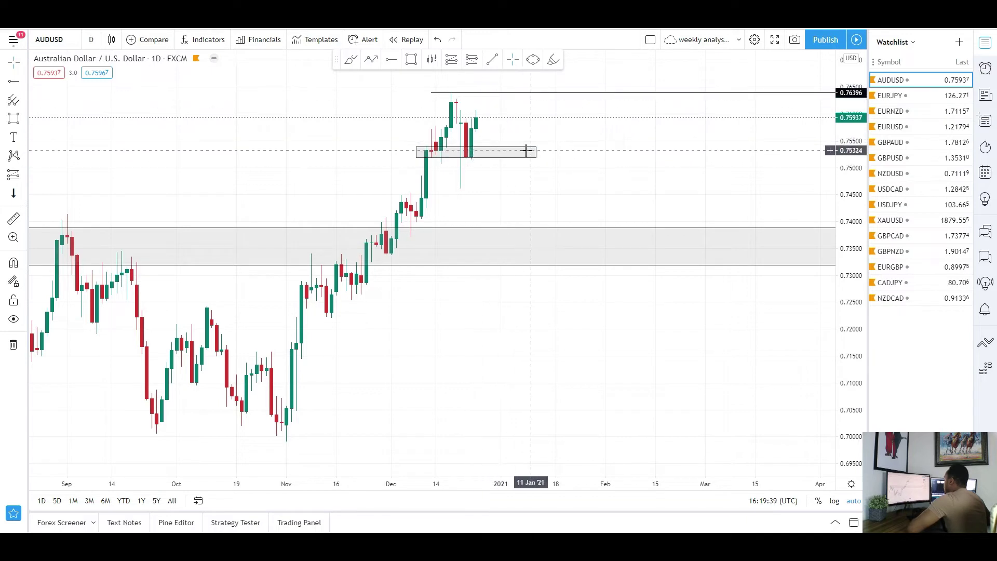
drag(537, 151, 551, 152)
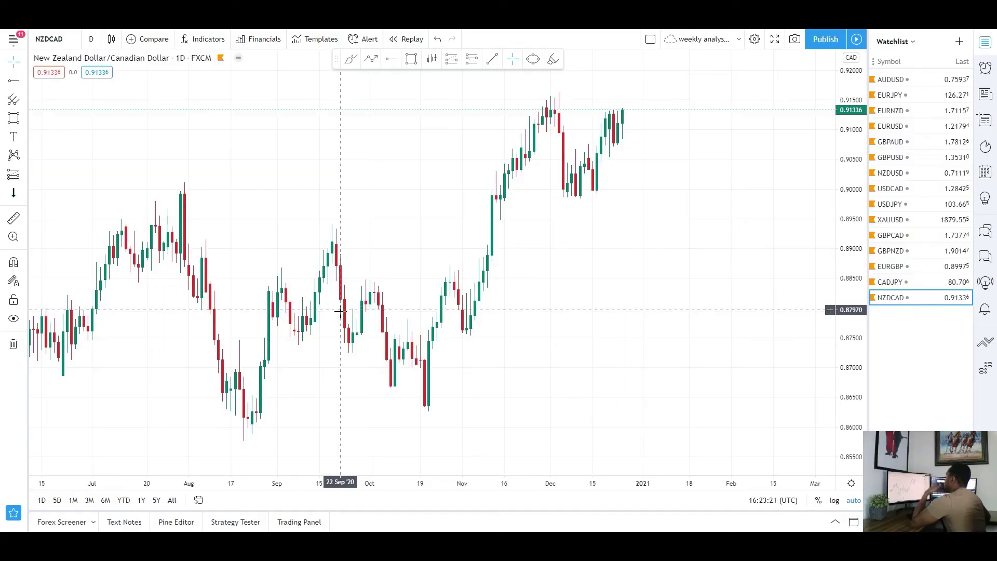
scroll(342, 312, up, 5)
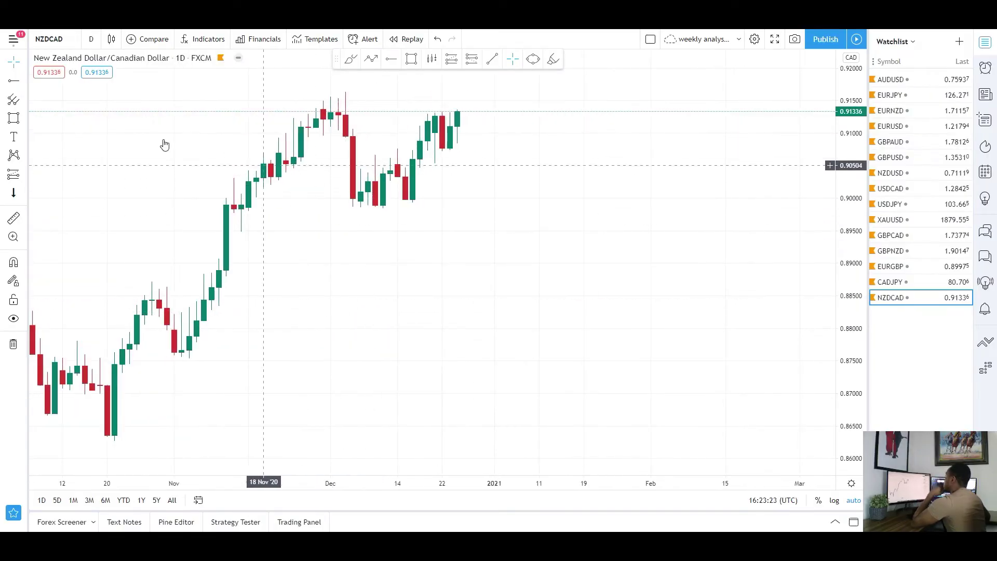
Draw a trial zone around 0.906 on NZD/CAD, then remove it
key(alt+shift+r)
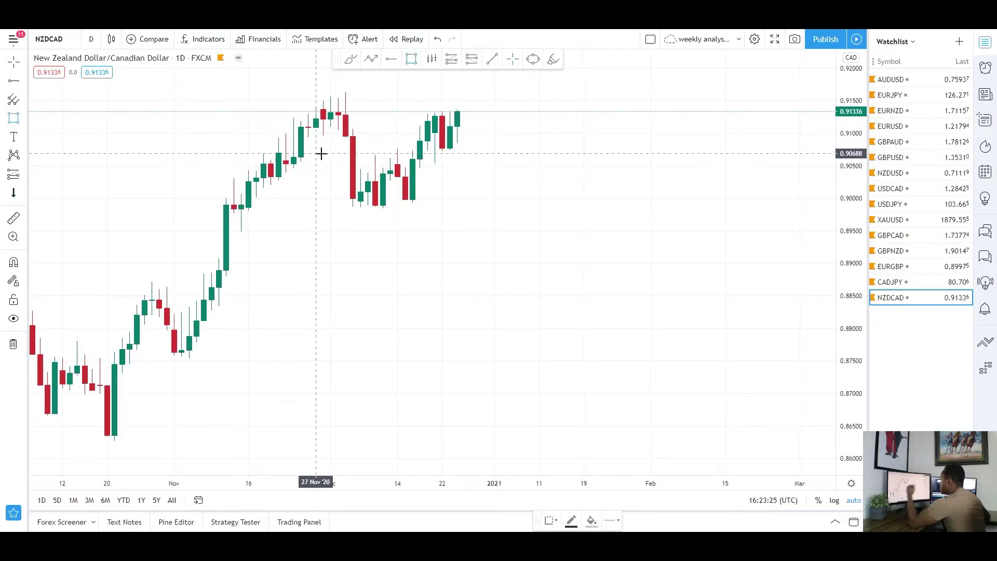
drag(367, 149, 562, 164)
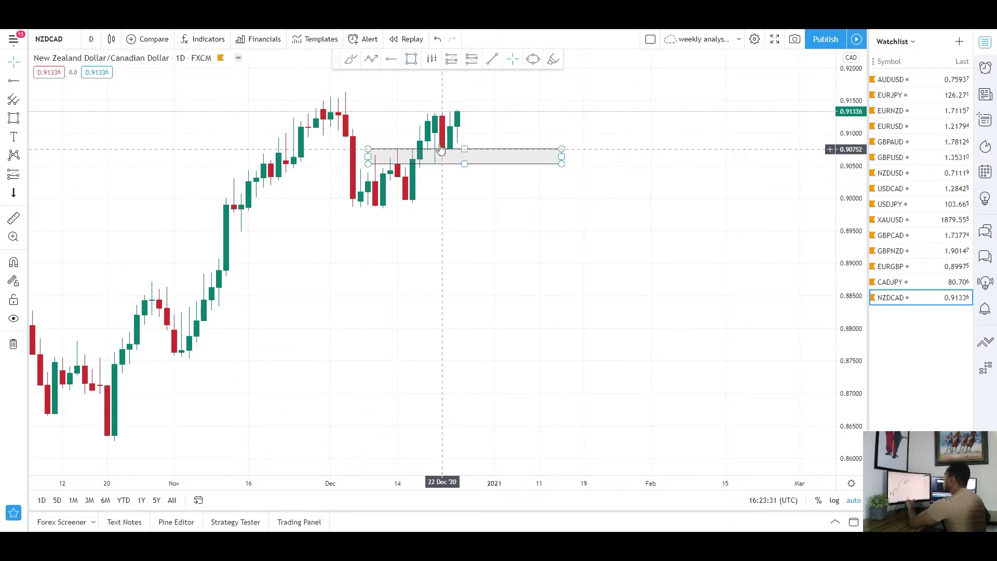
right_click(464, 163)
click(497, 306)
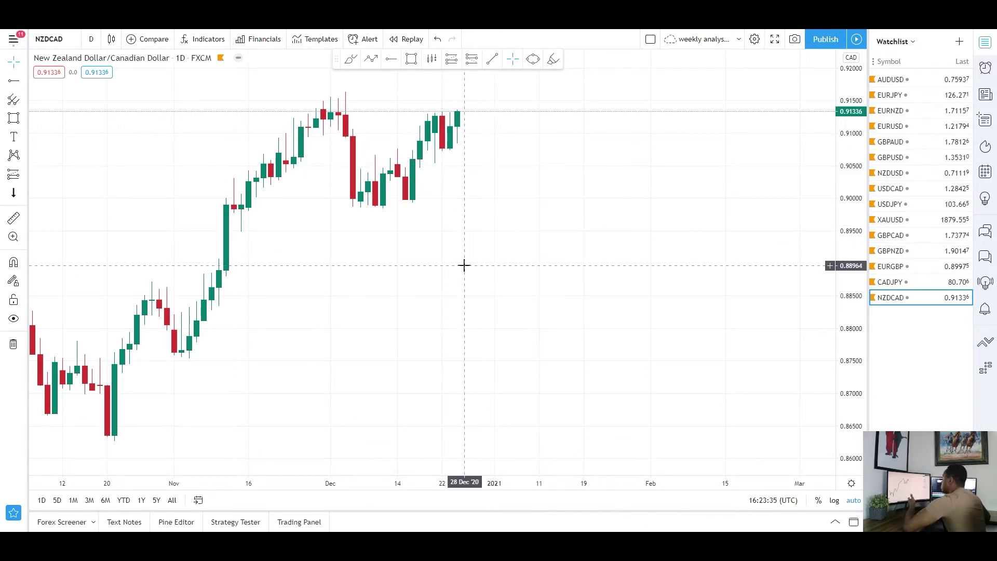
scroll(463, 270, down, 2)
Box the December highs near 0.913–0.916 and switch the chart to weekly candles
click(13, 119)
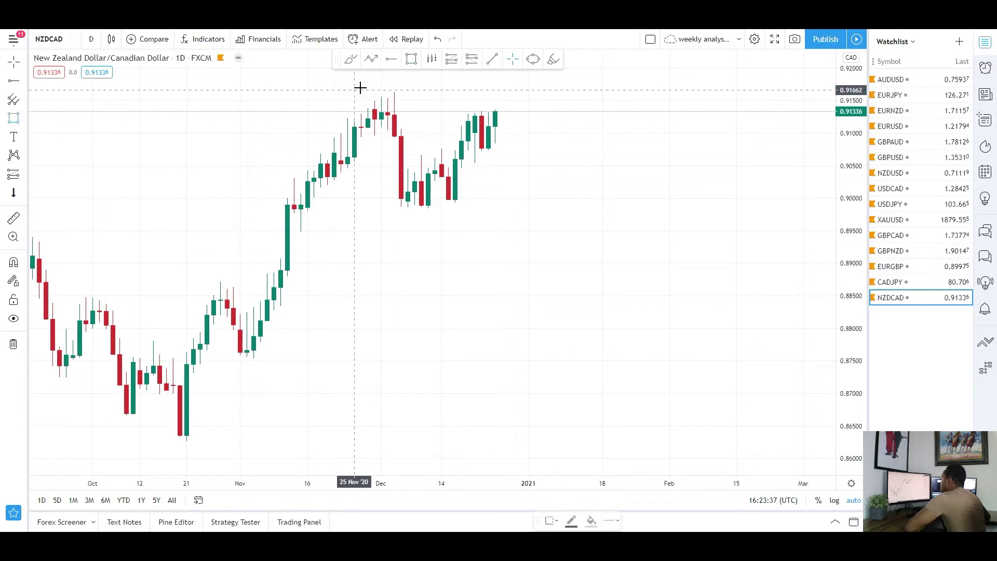
mouse_move(360, 92)
mouse_down()
mouse_move(446, 120)
mouse_move(622, 111)
mouse_up()
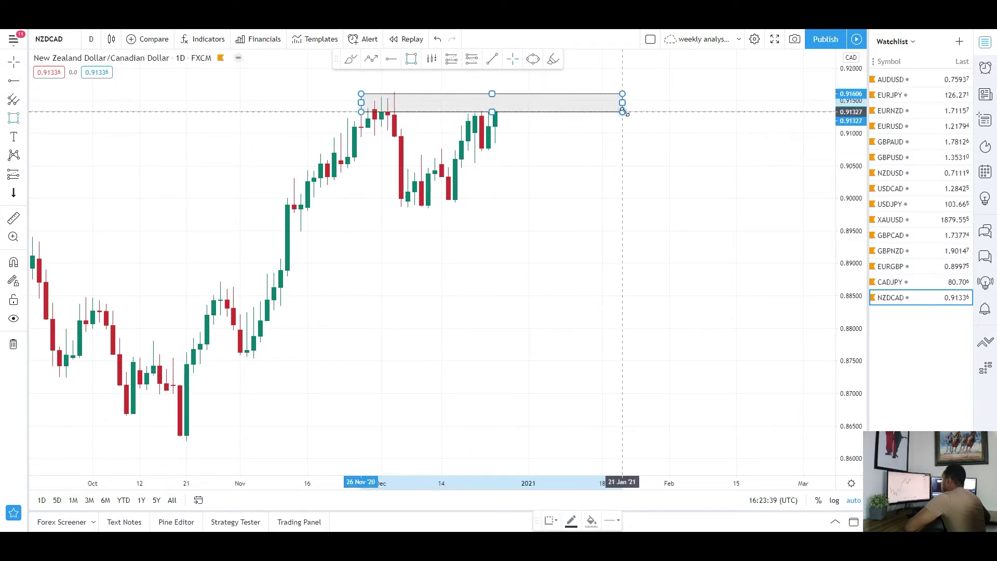
click(555, 171)
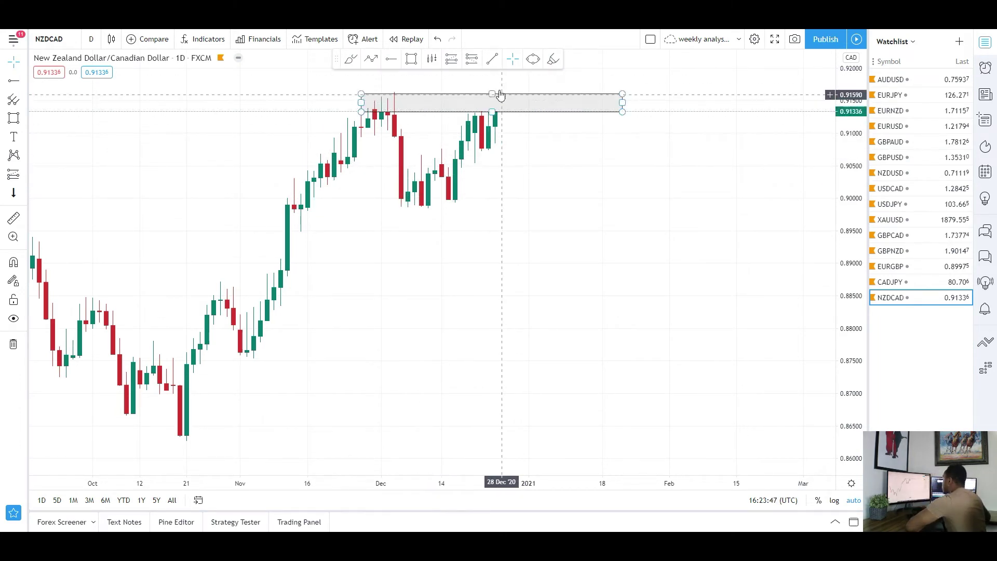
scroll(520, 178, down, 5)
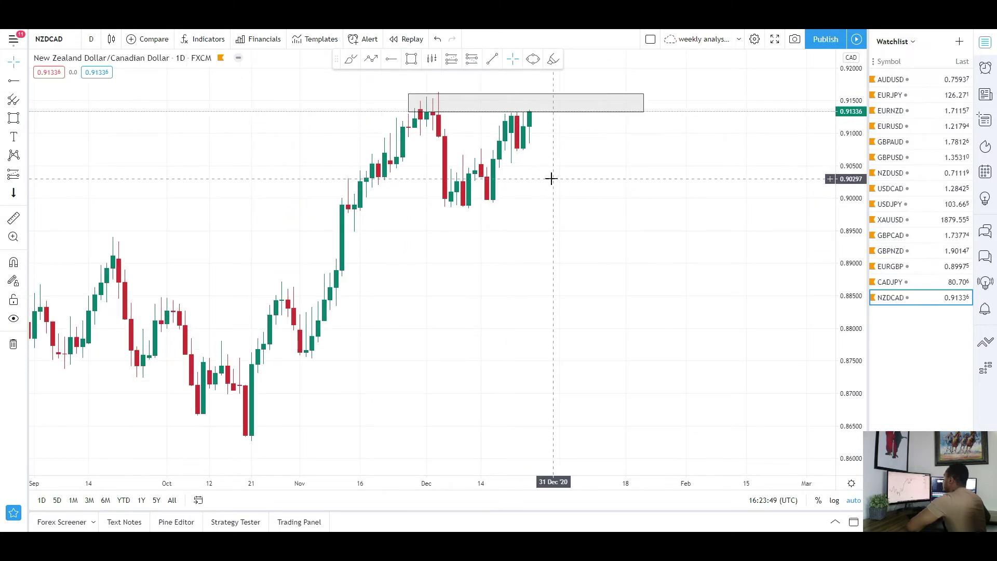
scroll(527, 173, up, 4)
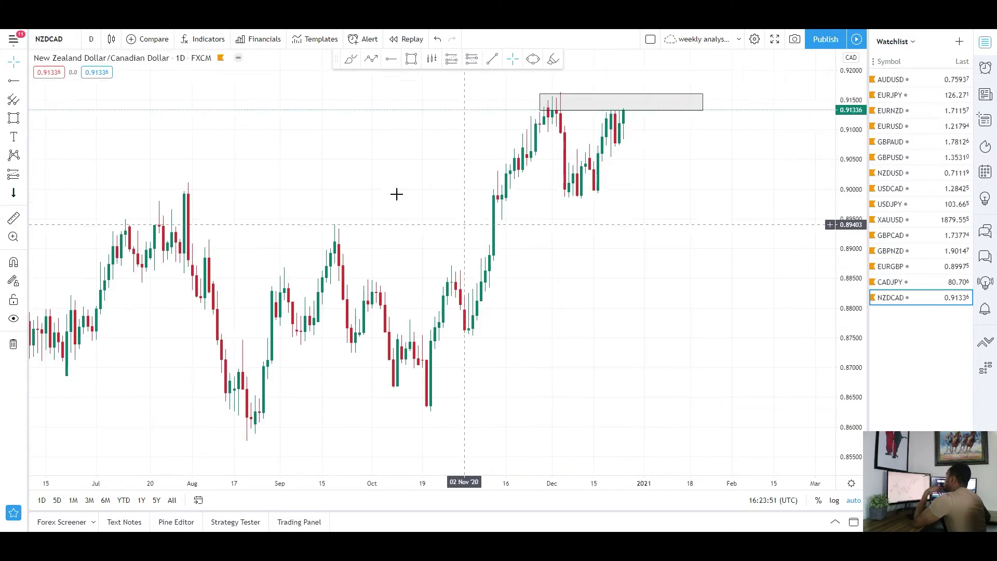
click(91, 39)
click(111, 348)
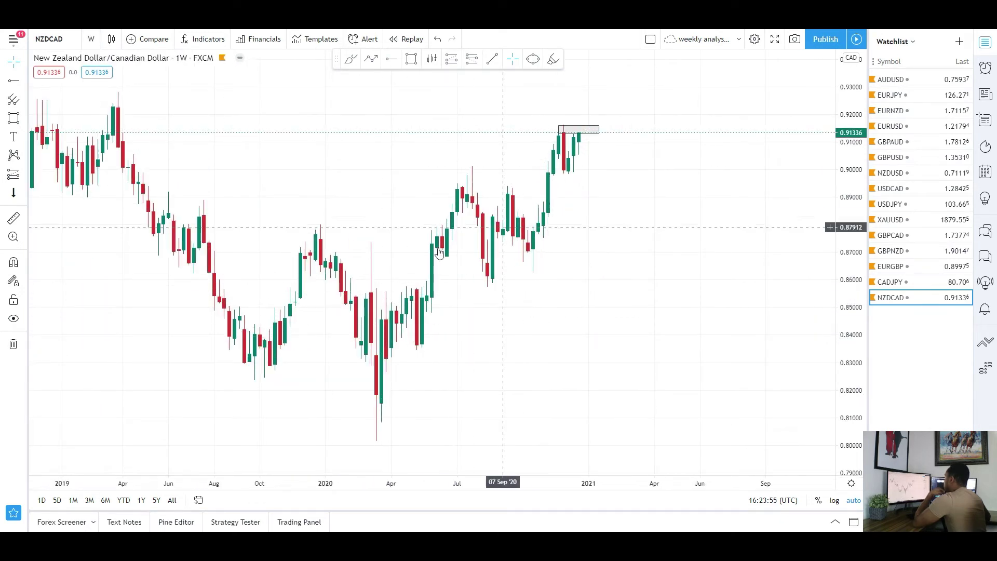
Measure the NZD/CAD rally from the October low with the ruler
click(13, 219)
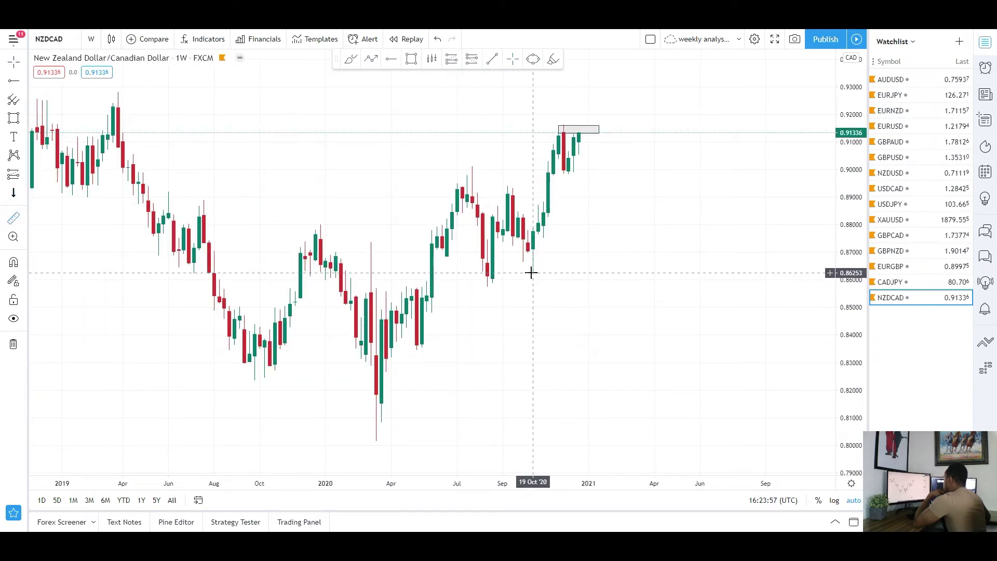
click(533, 272)
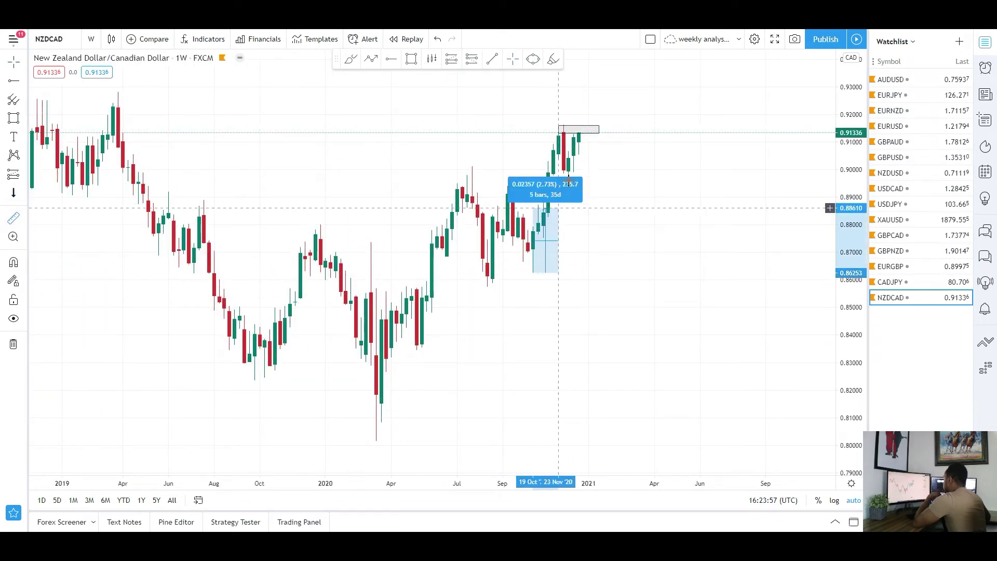
click(611, 130)
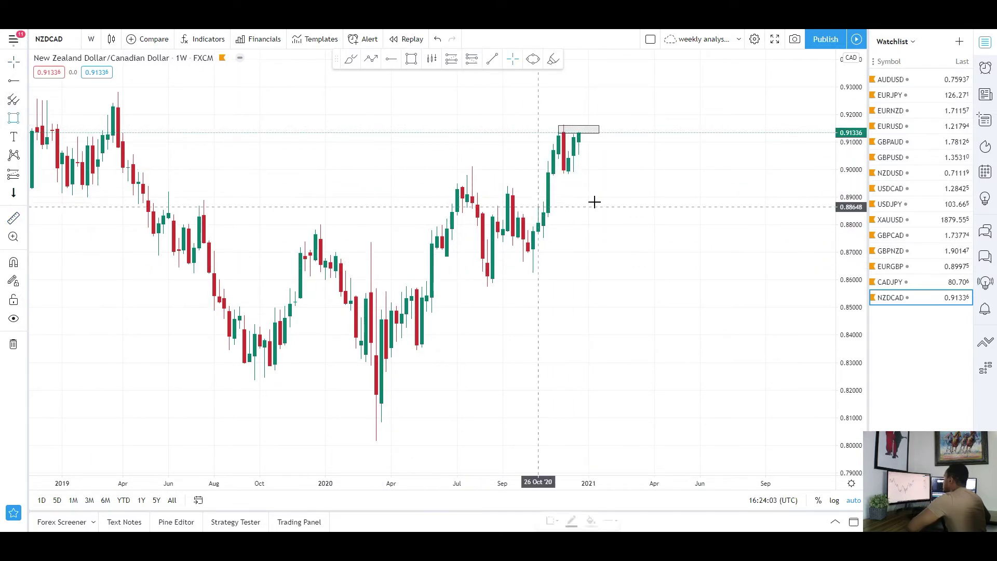
Draw a weekly zone near 0.891–0.894, then remove all drawings from the chart
drag(446, 186, 695, 195)
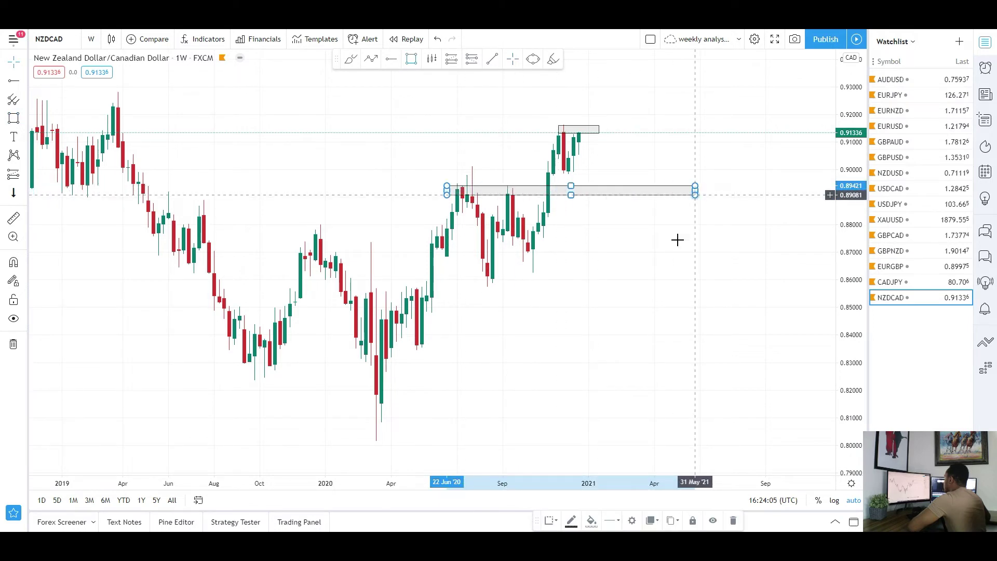
click(677, 239)
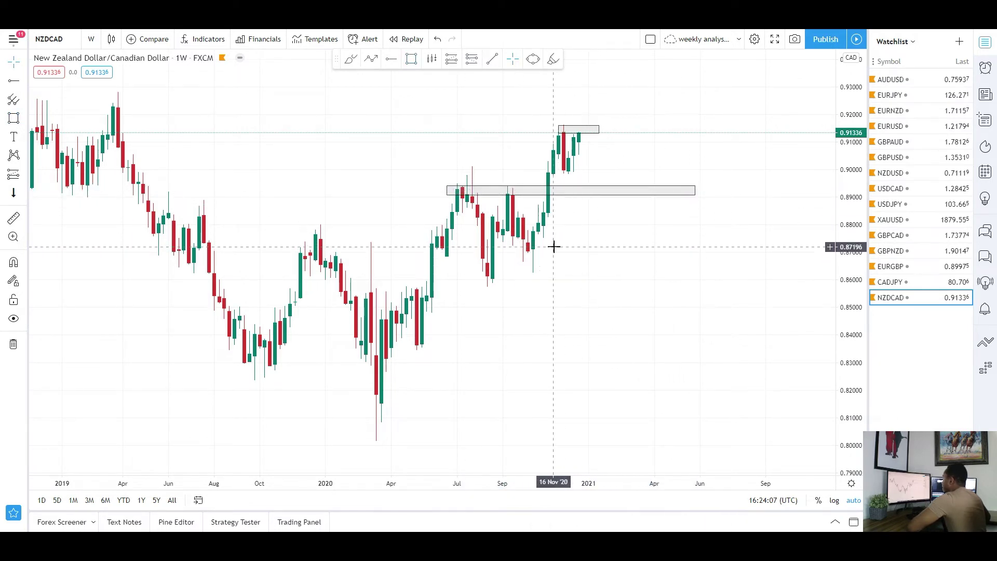
right_click(585, 198)
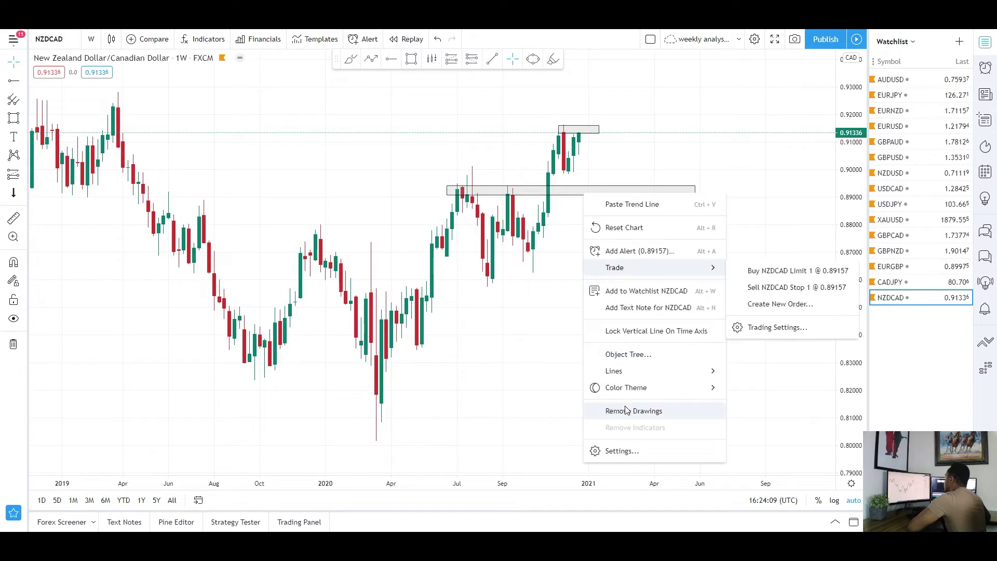
click(633, 410)
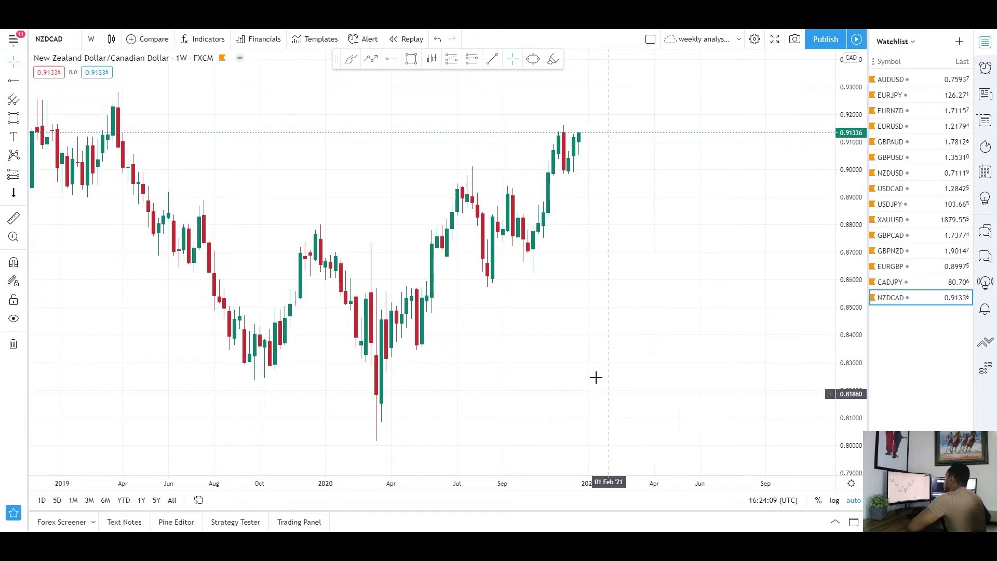
click(91, 39)
Return NZD/CAD to daily candles, then draw and delete a trial zone over the highs
click(120, 332)
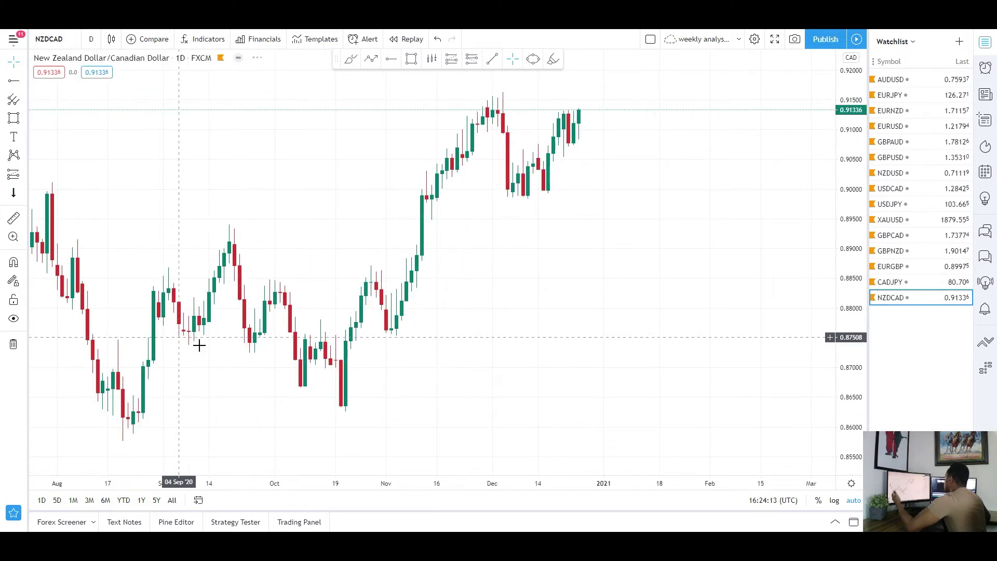
scroll(545, 135, up, 2)
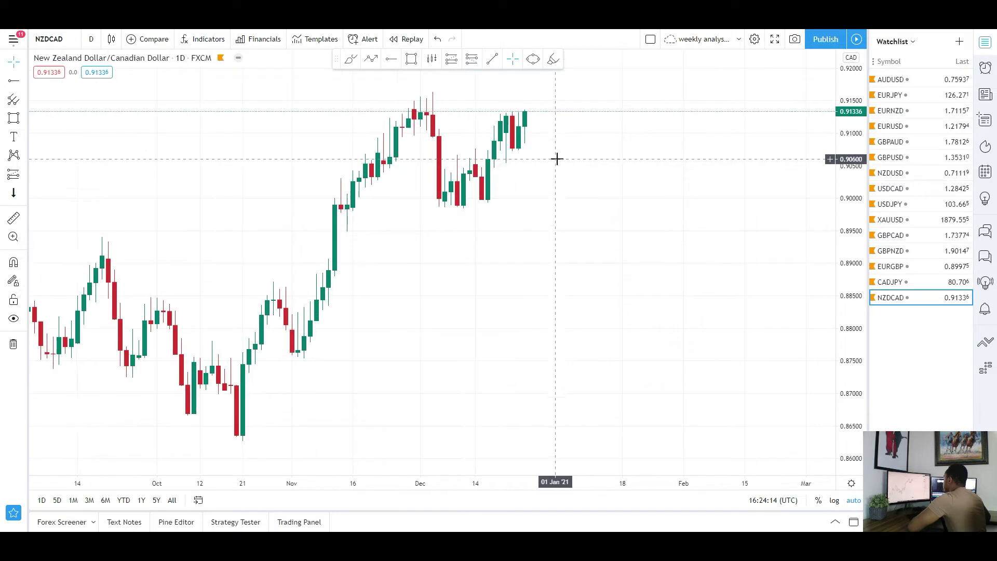
click(18, 118)
click(396, 98)
click(665, 109)
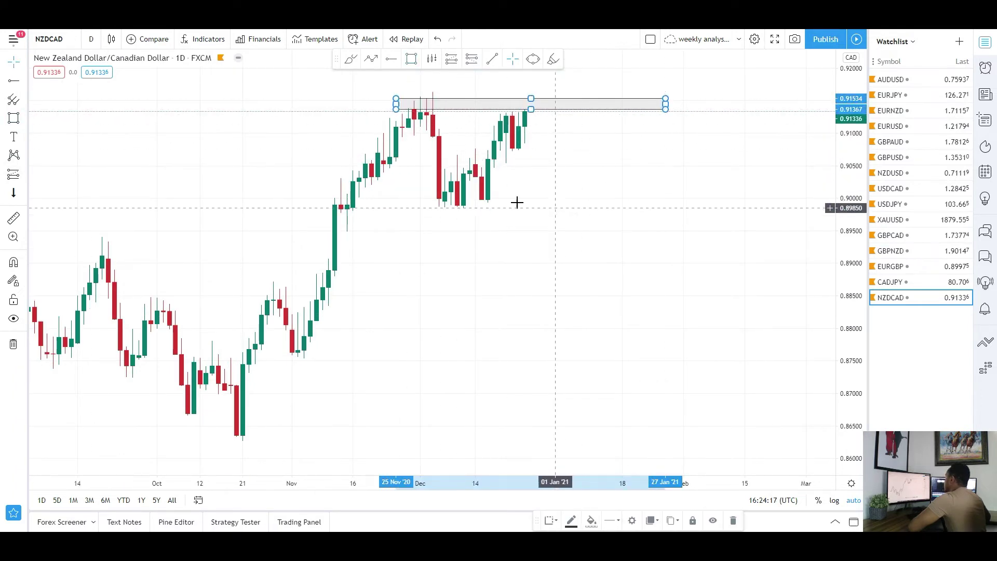
right_click(547, 111)
click(581, 249)
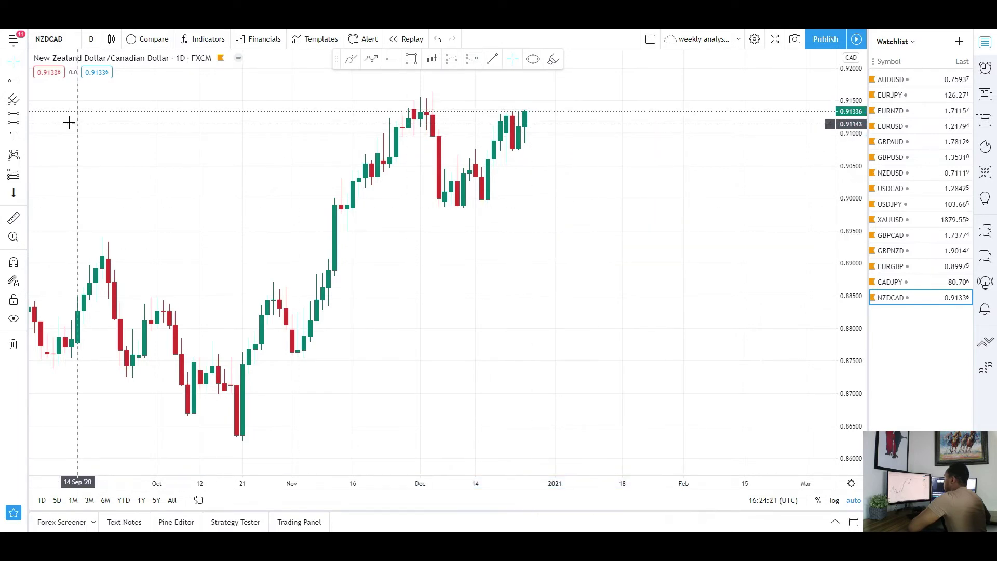
Draw zones along the 0.90 lows, over the 0.915 highs, and around 0.905–0.907
click(14, 118)
drag(328, 195, 696, 210)
click(24, 119)
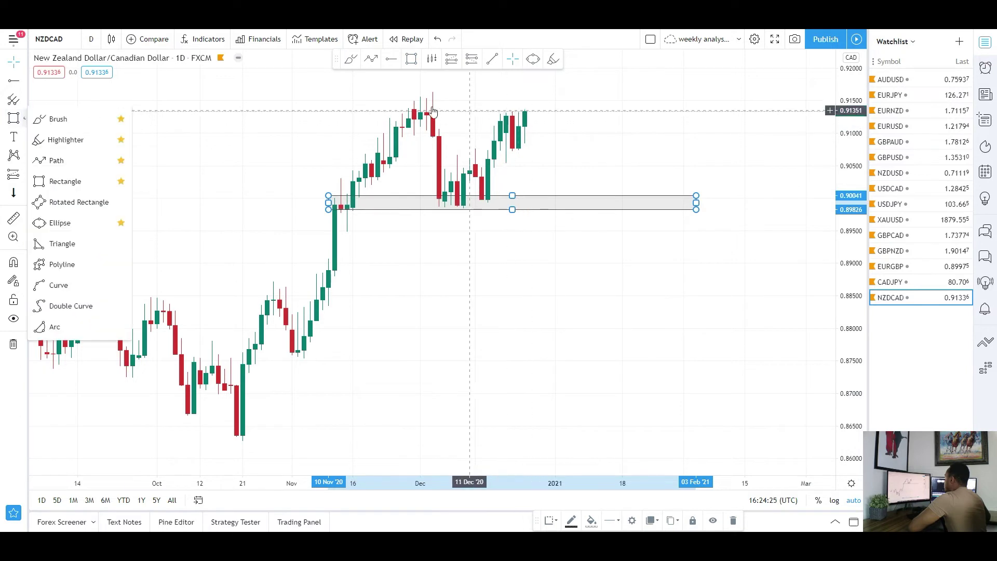
click(62, 180)
drag(396, 97, 666, 108)
drag(432, 180, 421, 180)
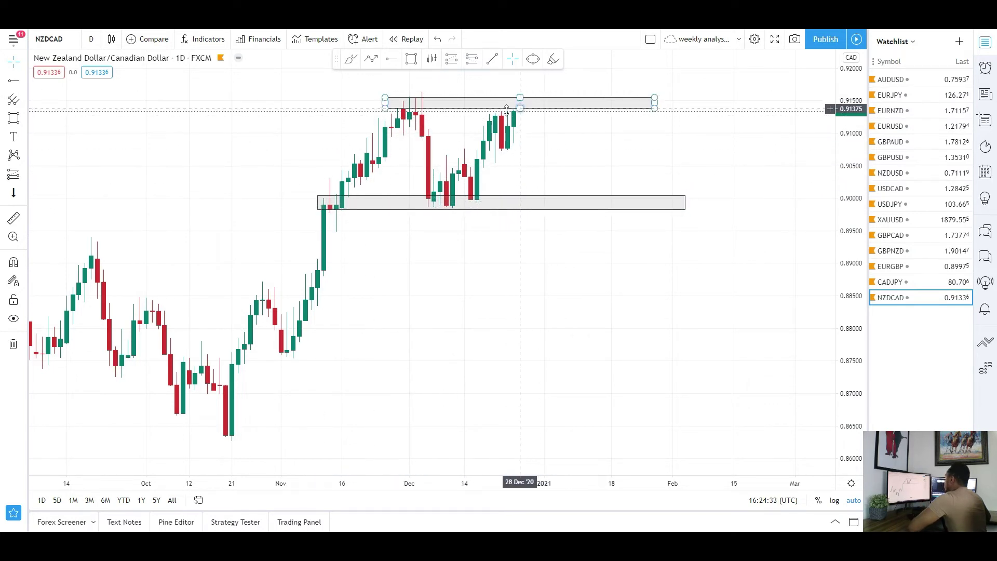
click(13, 118)
drag(447, 150, 667, 159)
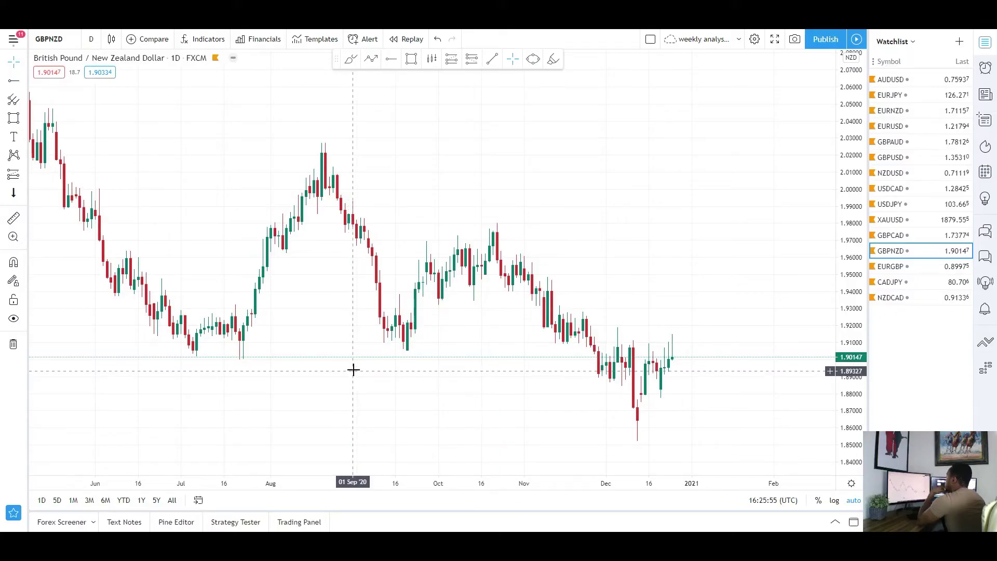
Zoom into the GBP/NZD daily chart, draw a trial zone near 1.88, then remove it
scroll(354, 370, up, 1)
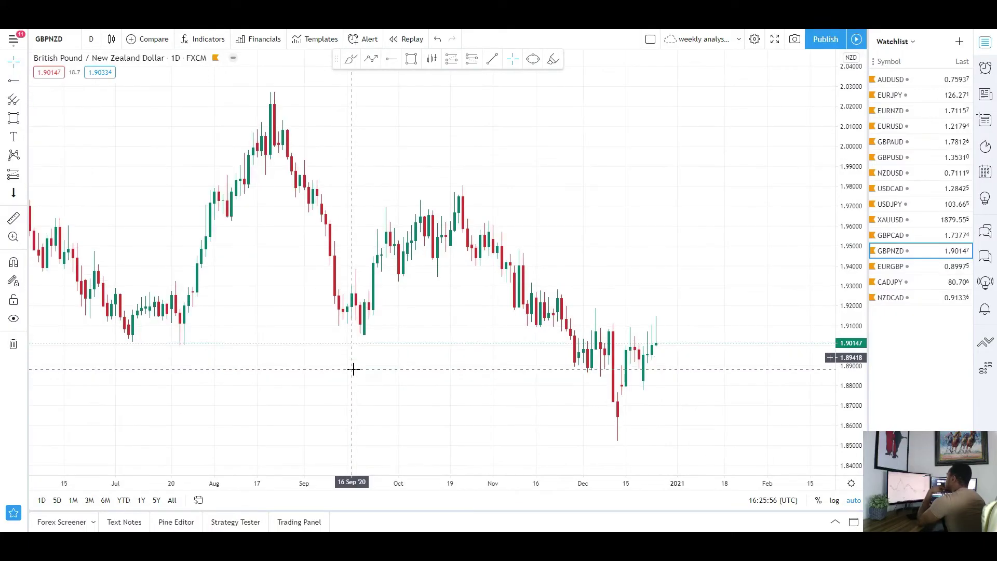
scroll(352, 371, up, 2)
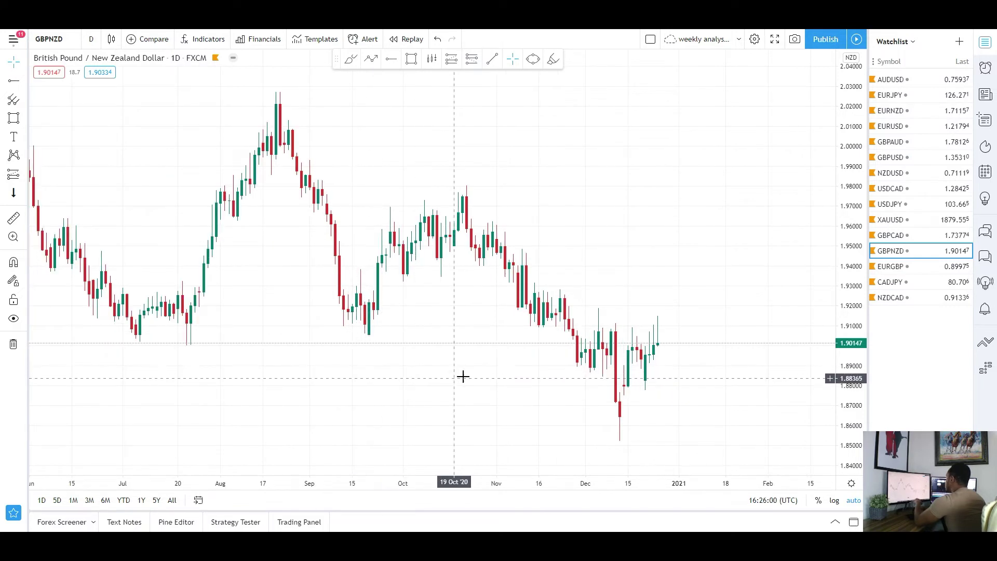
scroll(656, 392, up, 1)
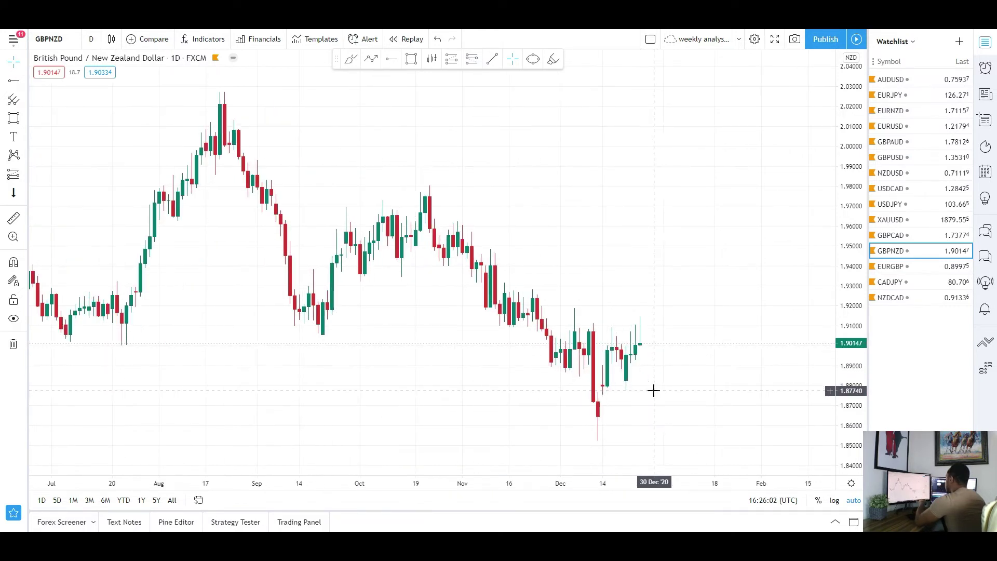
click(590, 373)
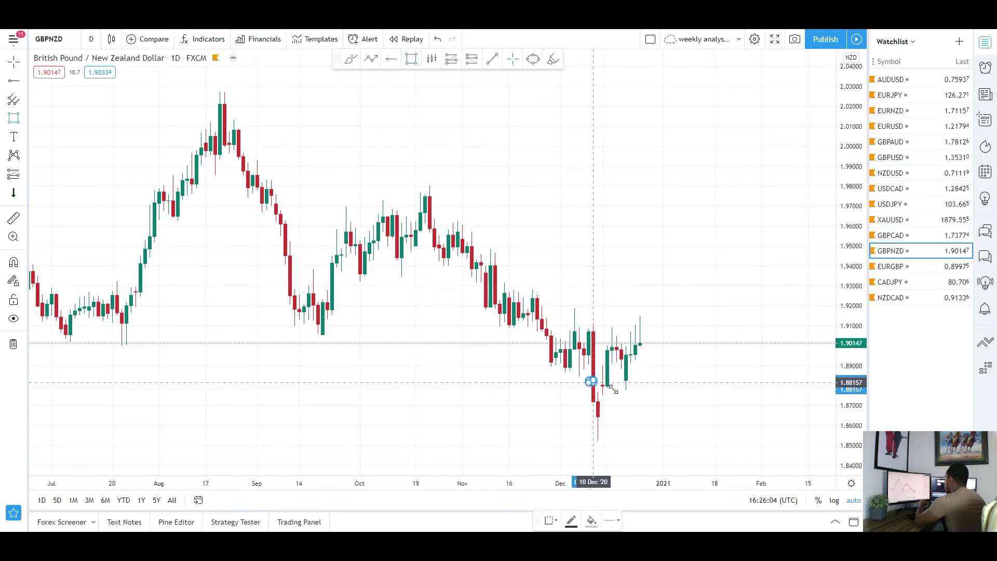
drag(613, 390, 691, 392)
click(690, 413)
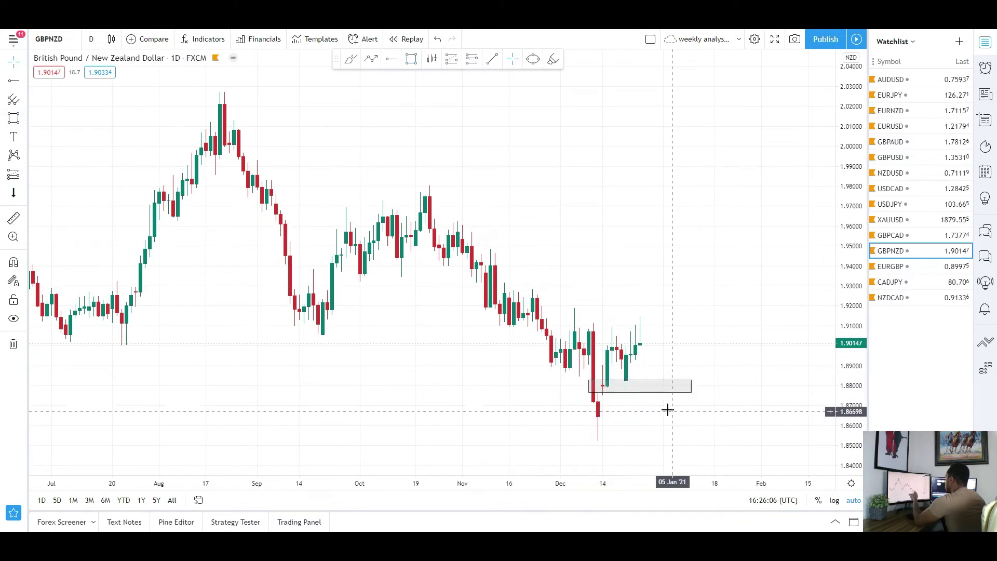
right_click(637, 388)
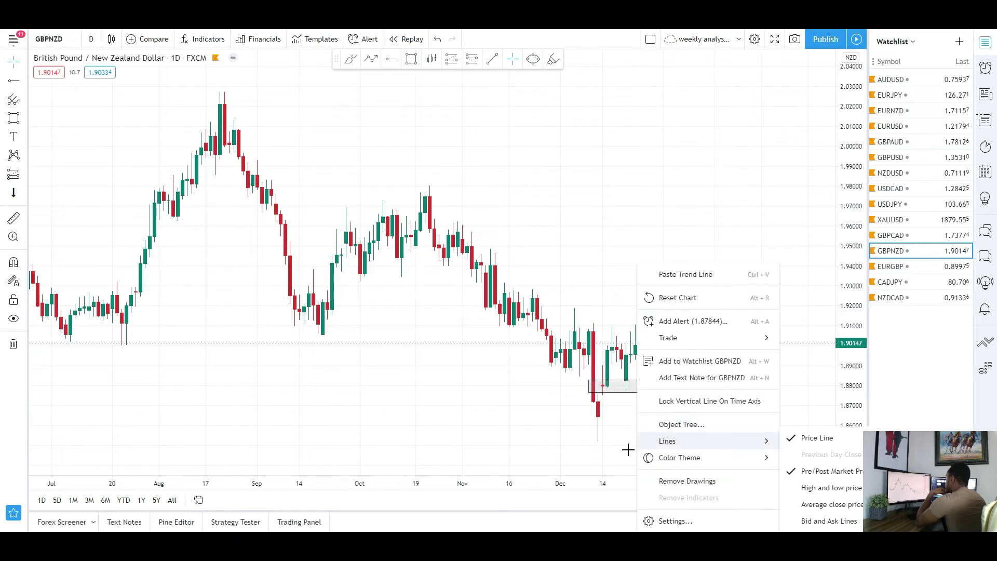
click(594, 395)
right_click(595, 388)
click(618, 494)
Draw a wide GBP/NZD zone along the 1.904–1.913 lows
scroll(497, 339, down, 1)
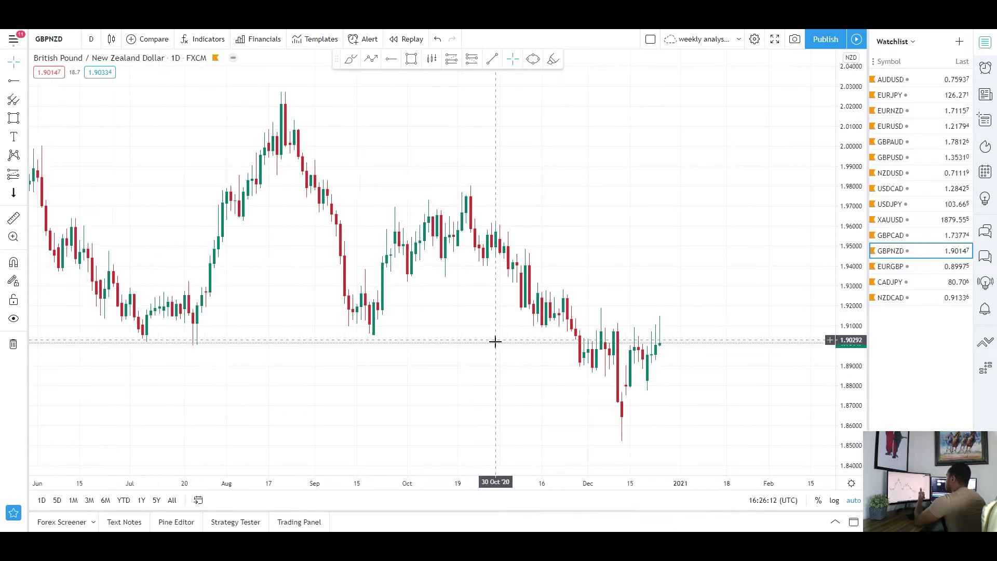
click(24, 118)
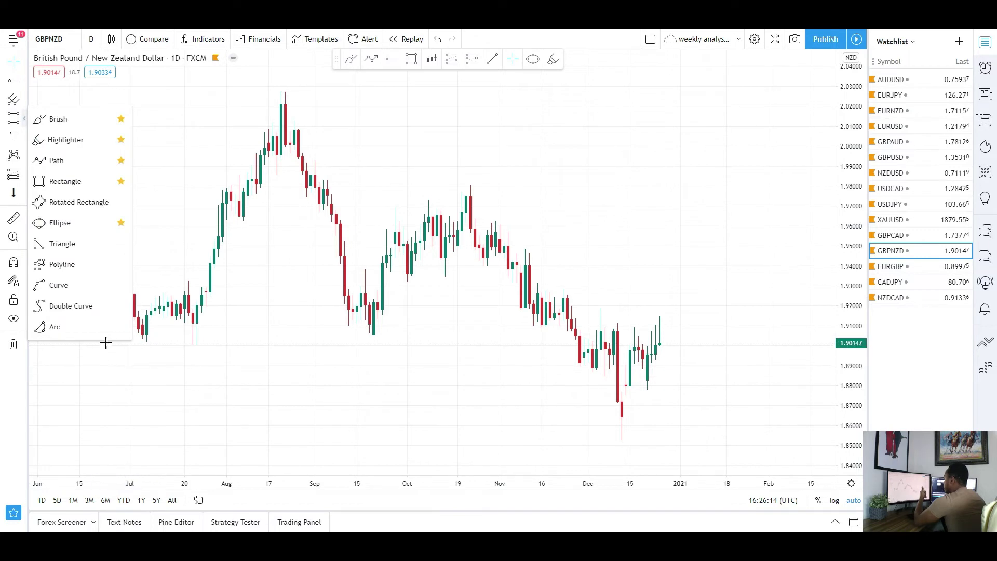
click(54, 185)
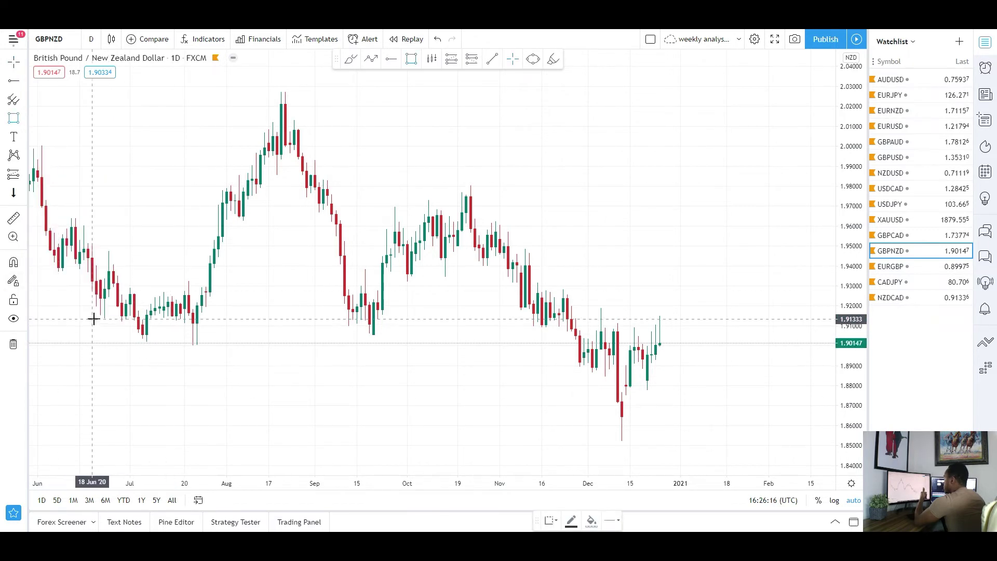
mouse_move(92, 321)
mouse_down()
mouse_move(508, 345)
mouse_move(749, 341)
mouse_up()
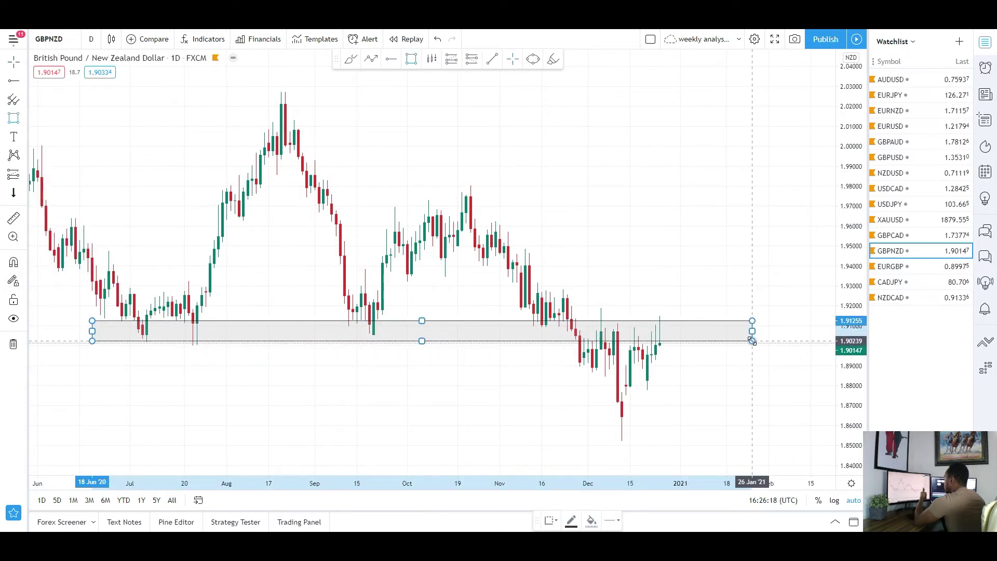
click(727, 376)
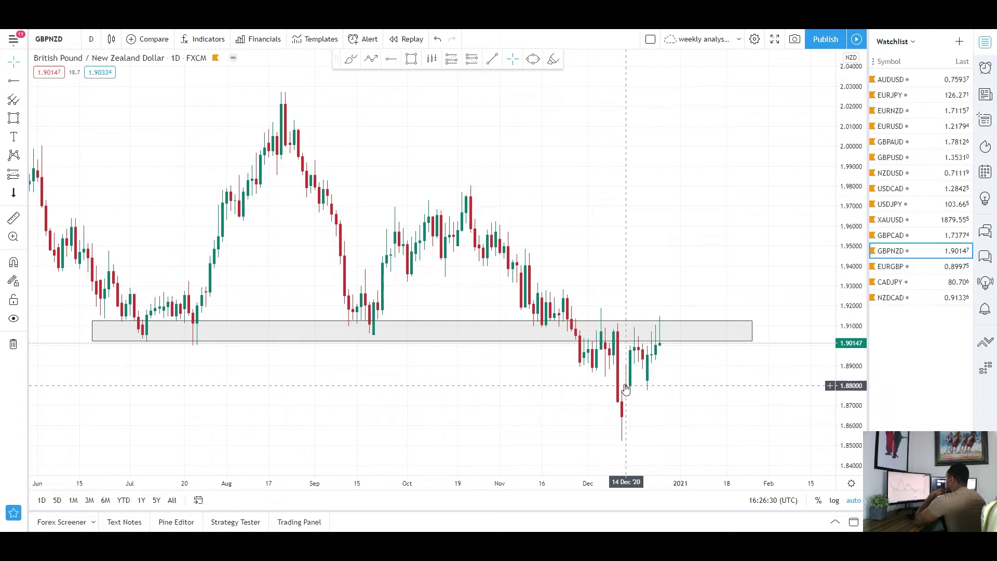
Add a smaller zone around 1.878–1.884 under the December lows into January
scroll(562, 315, up, 2)
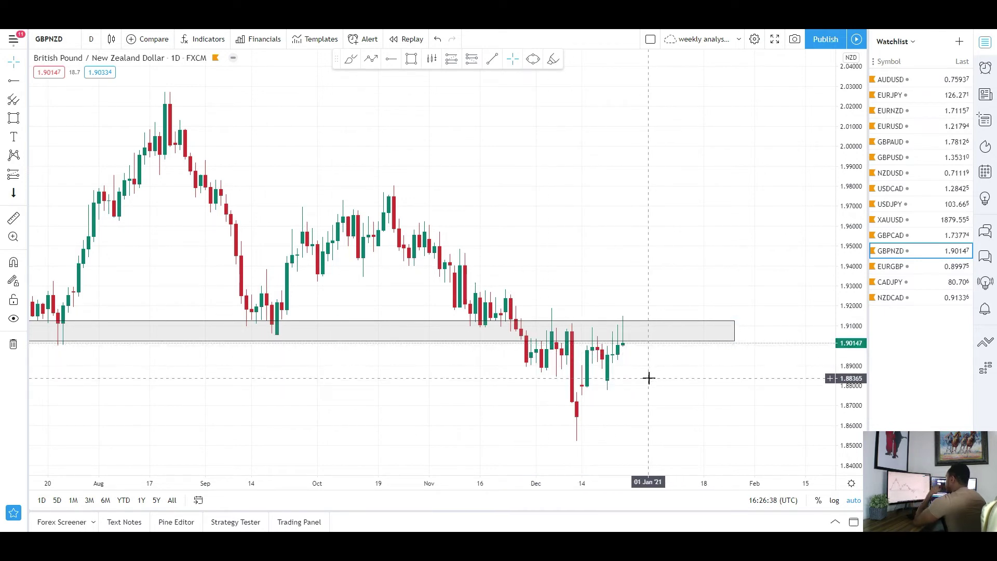
scroll(617, 378, up, 2)
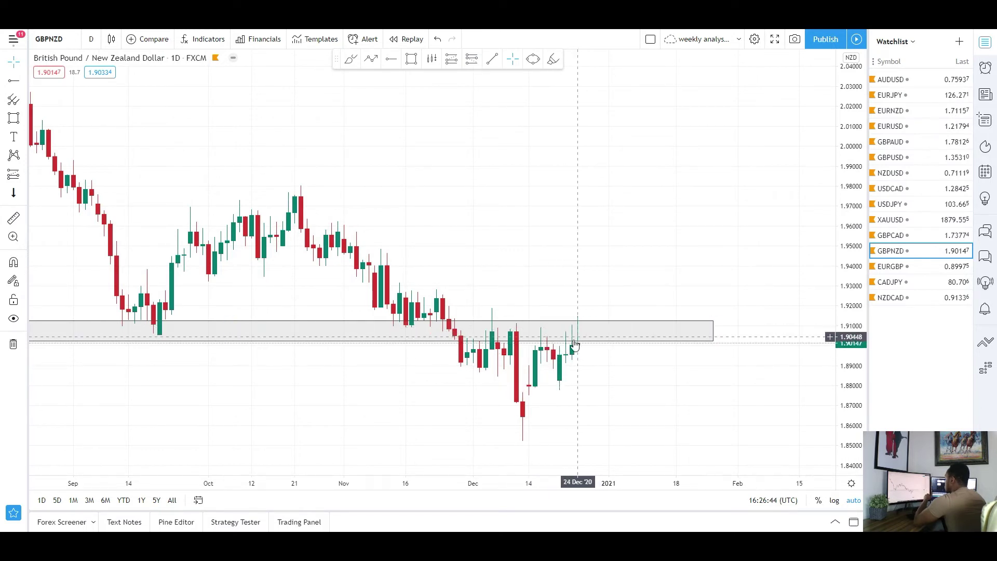
scroll(613, 371, down, 2)
scroll(656, 376, down, 2)
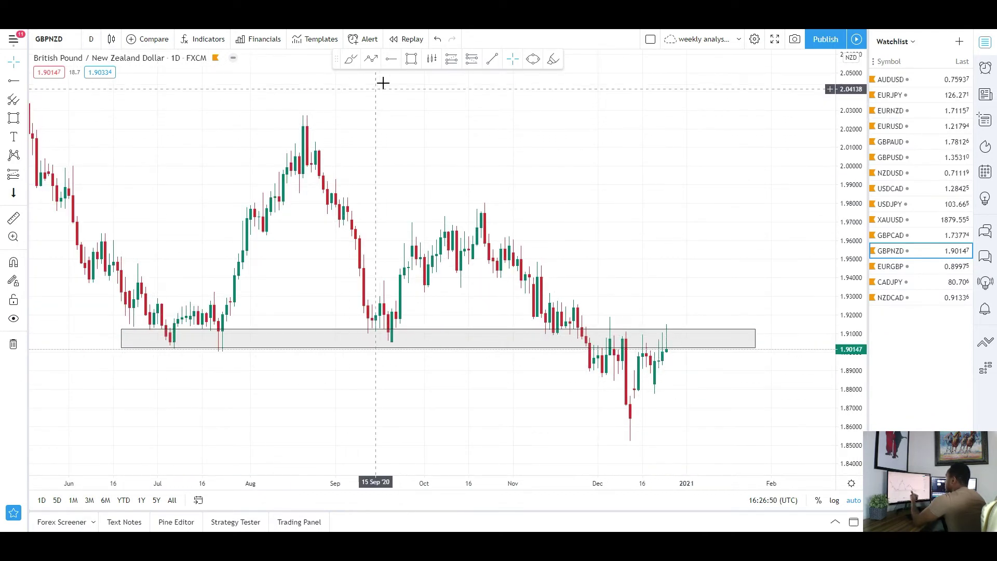
click(408, 64)
drag(610, 383, 759, 394)
click(431, 217)
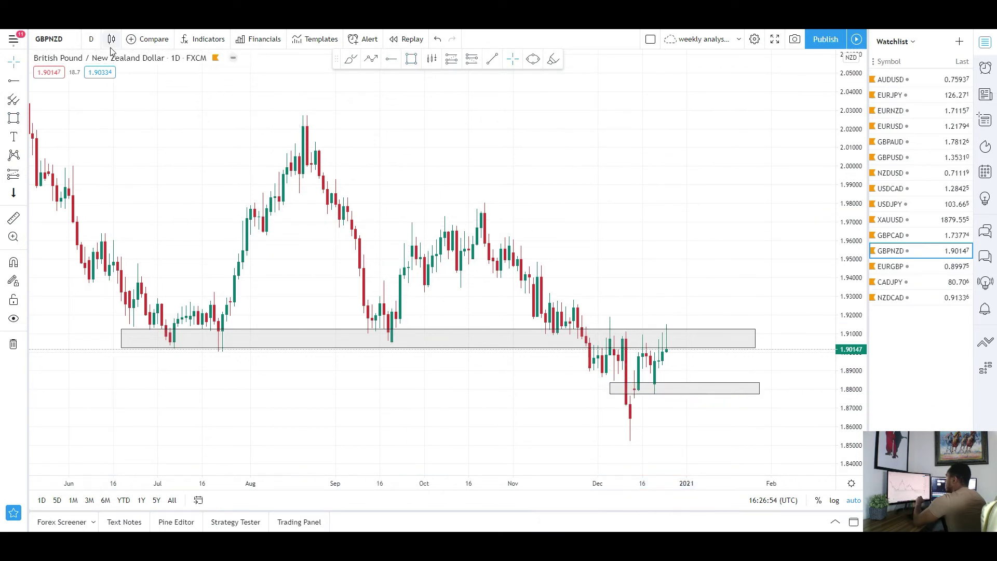
click(91, 39)
click(110, 279)
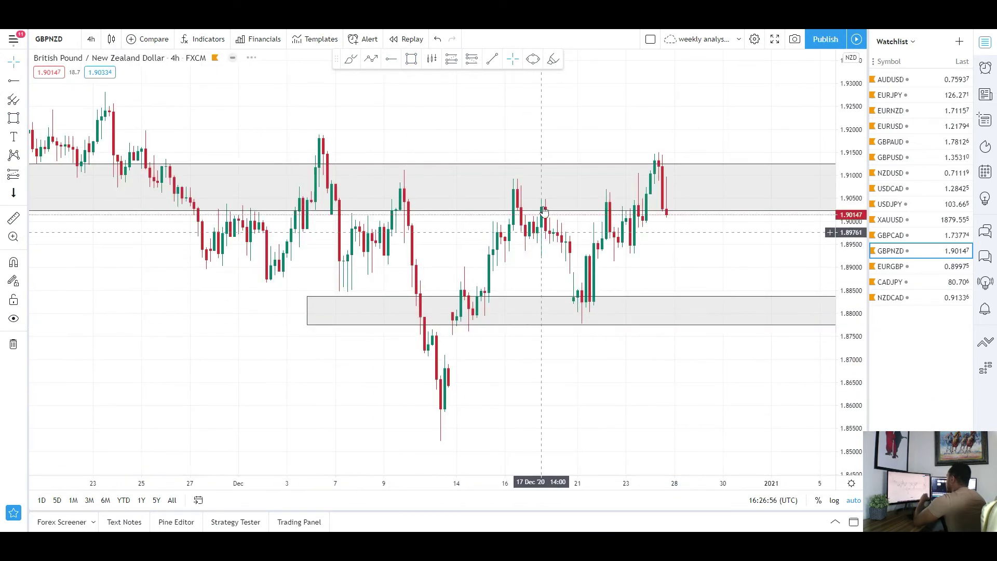
drag(666, 249, 601, 238)
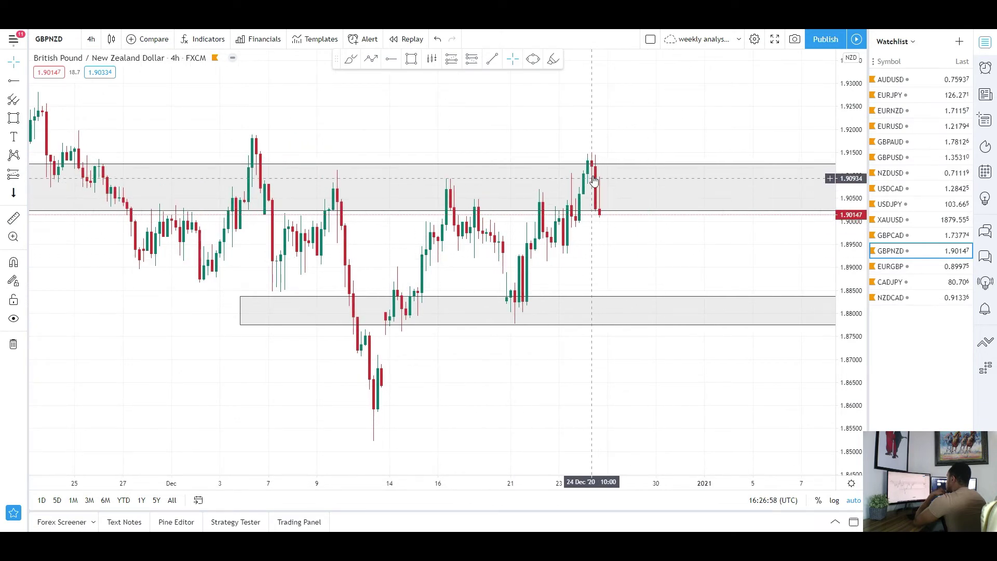
click(643, 301)
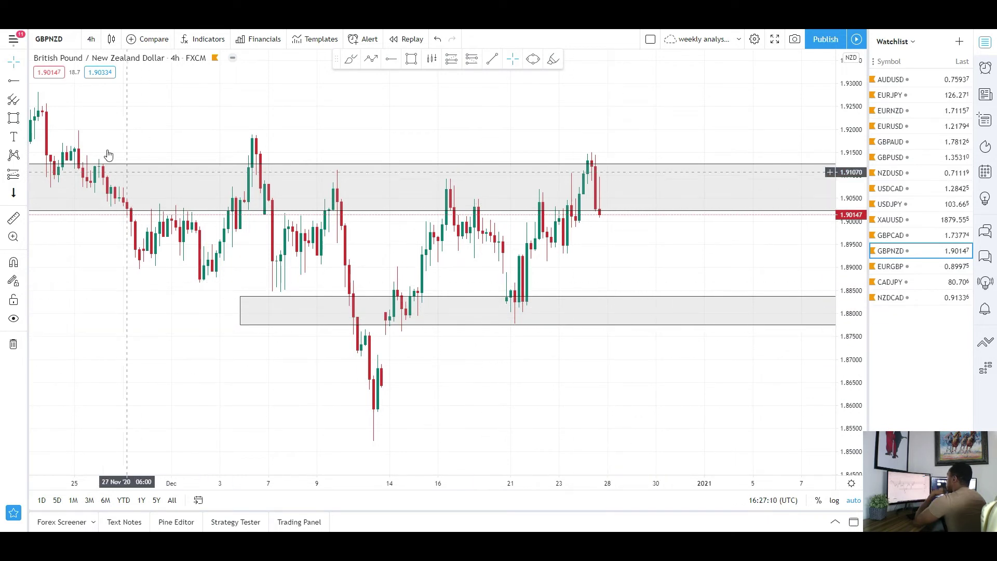
click(91, 39)
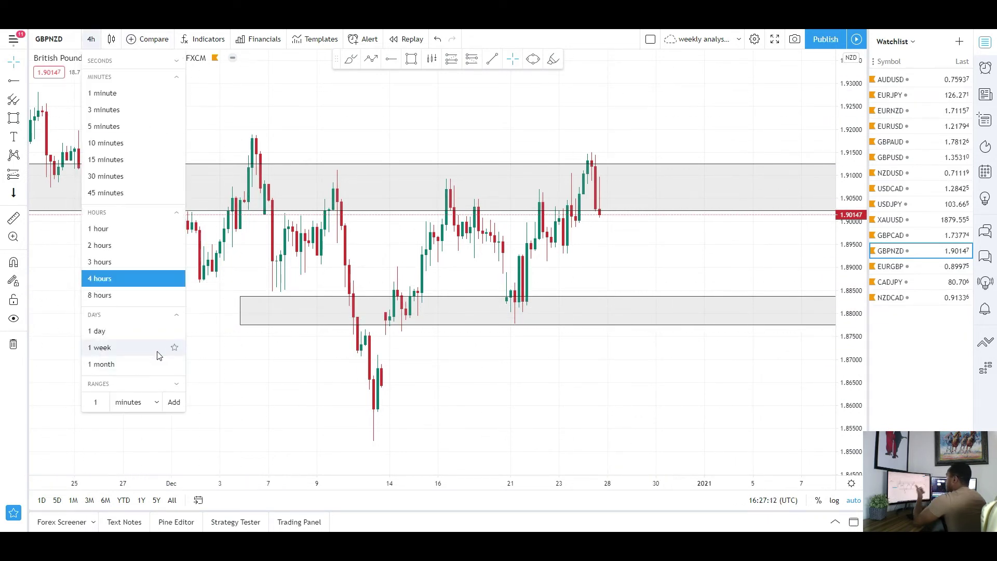
click(134, 331)
scroll(338, 347, down, 4)
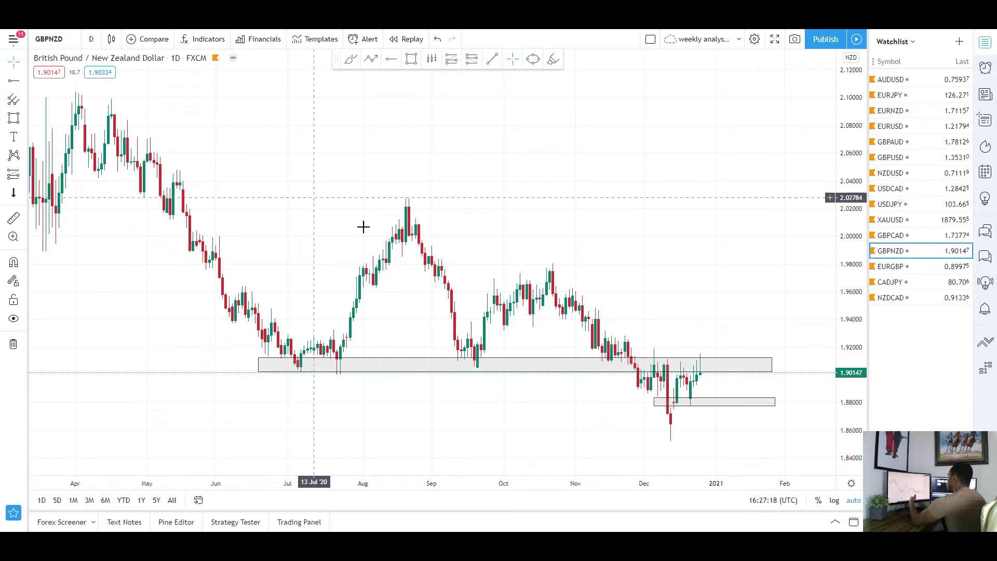
drag(580, 289, 434, 291)
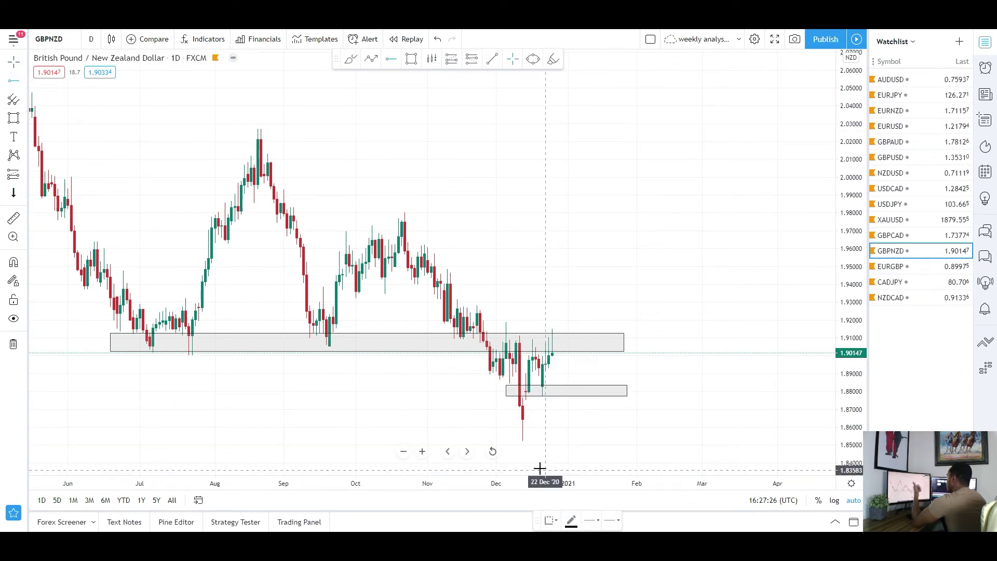
click(502, 440)
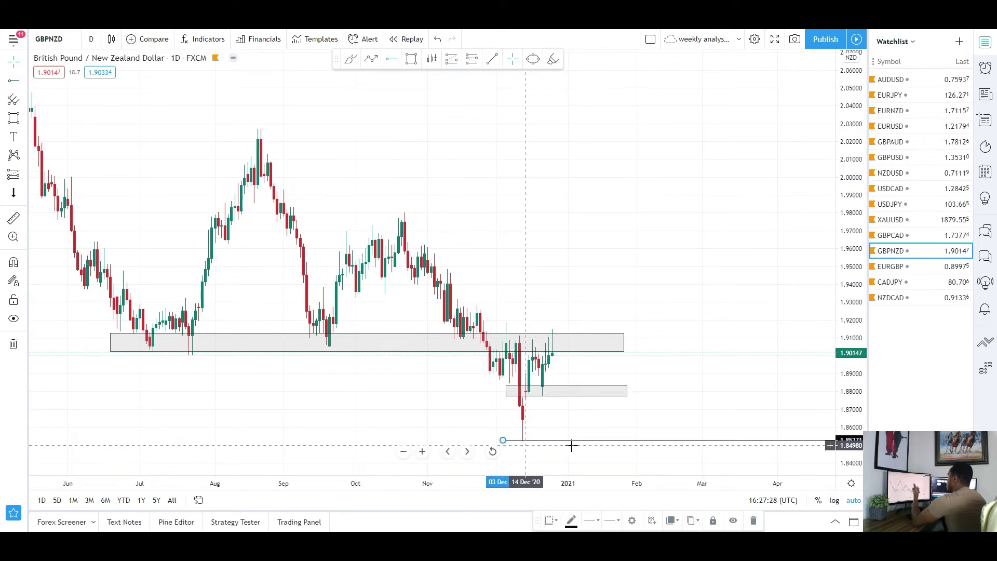
right_click(536, 442)
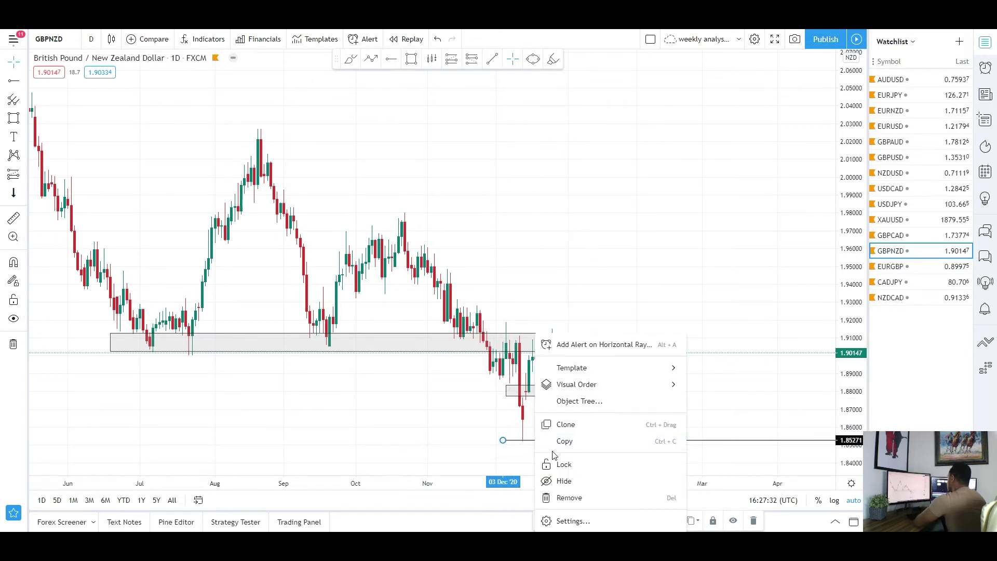
click(457, 383)
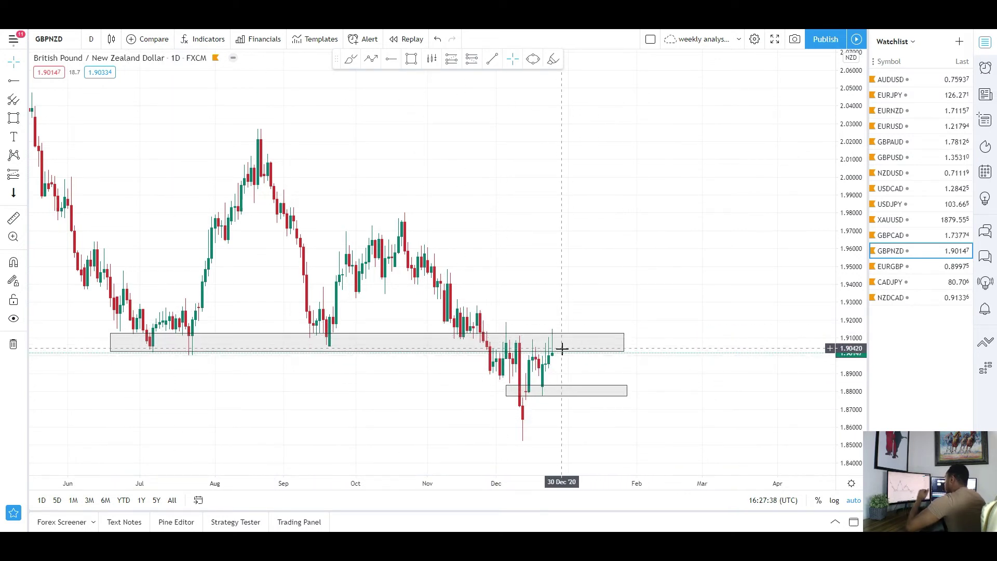
scroll(554, 346, up, 2)
Draw a descending GBP/NZD trendline from the August high past the October high
click(512, 385)
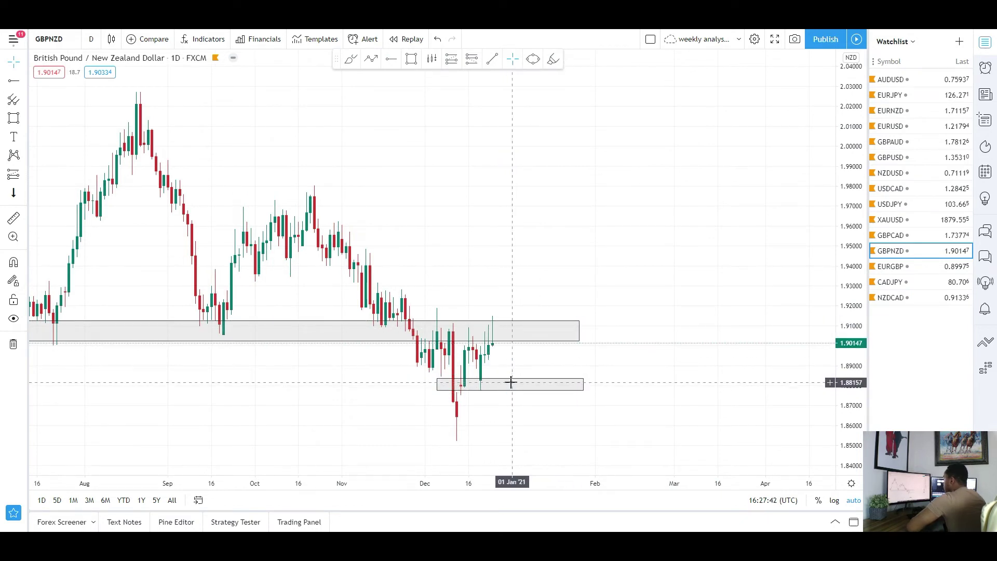
click(507, 392)
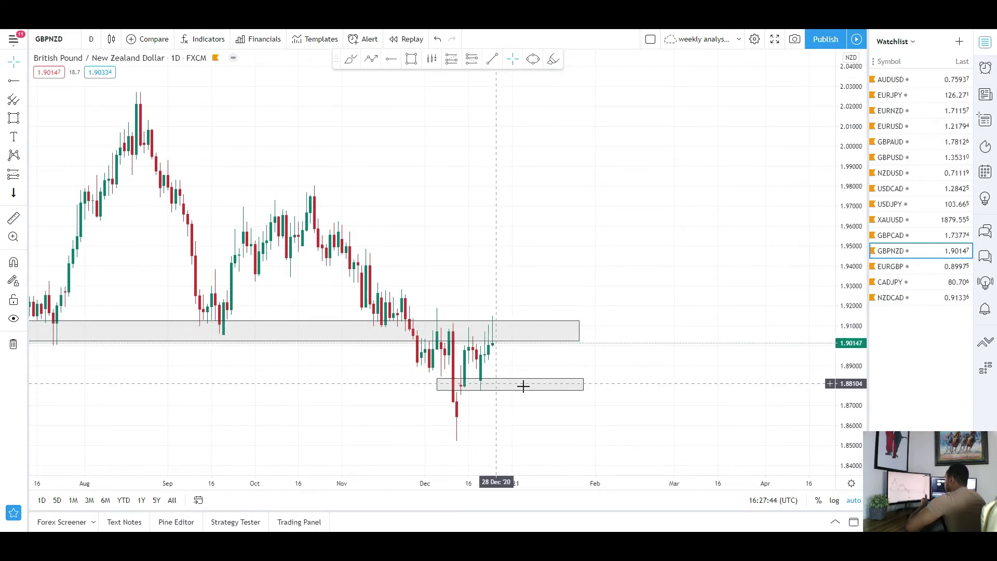
scroll(563, 297, down, 1)
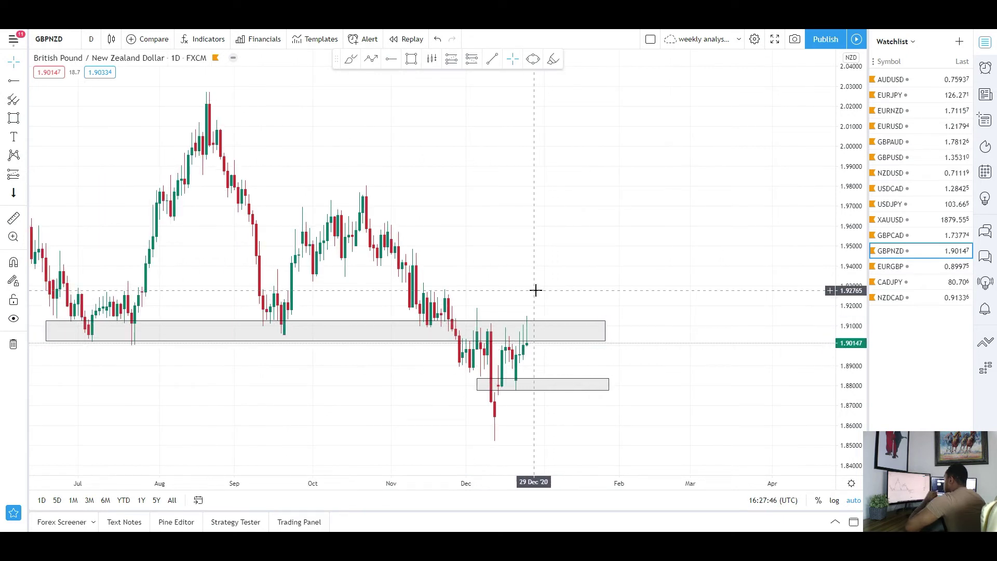
scroll(547, 311, down, 2)
scroll(555, 297, up, 2)
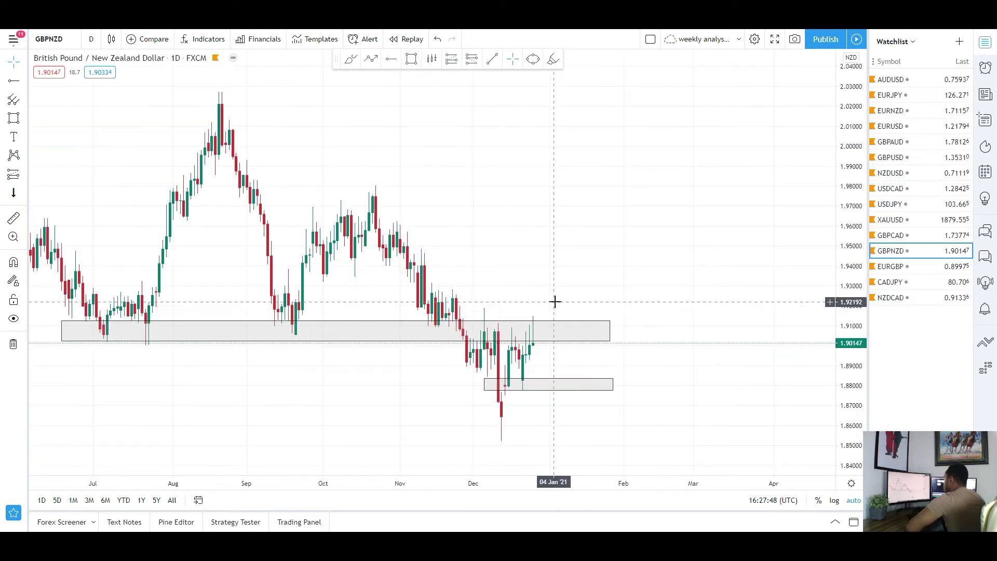
click(26, 84)
click(47, 80)
click(270, 163)
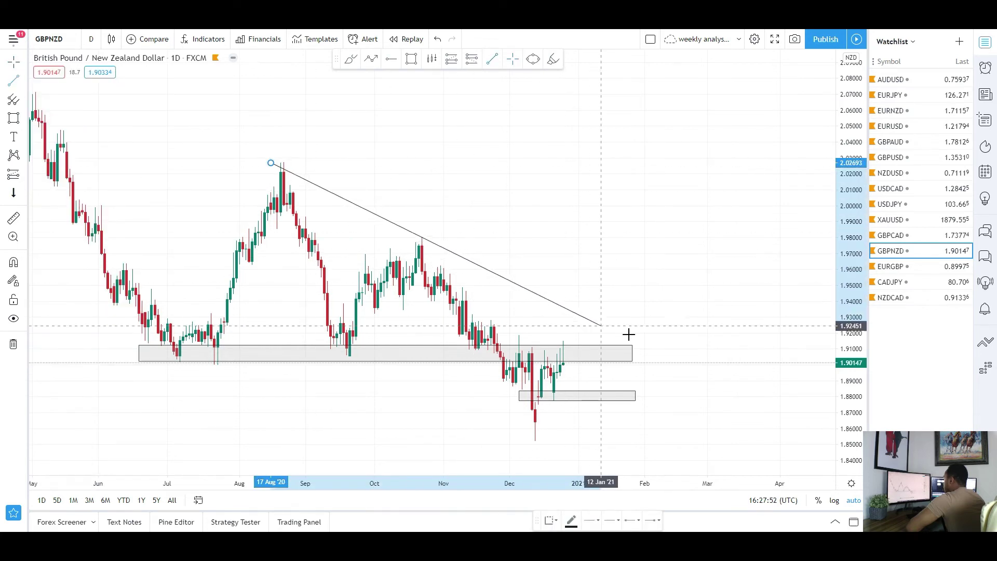
click(662, 359)
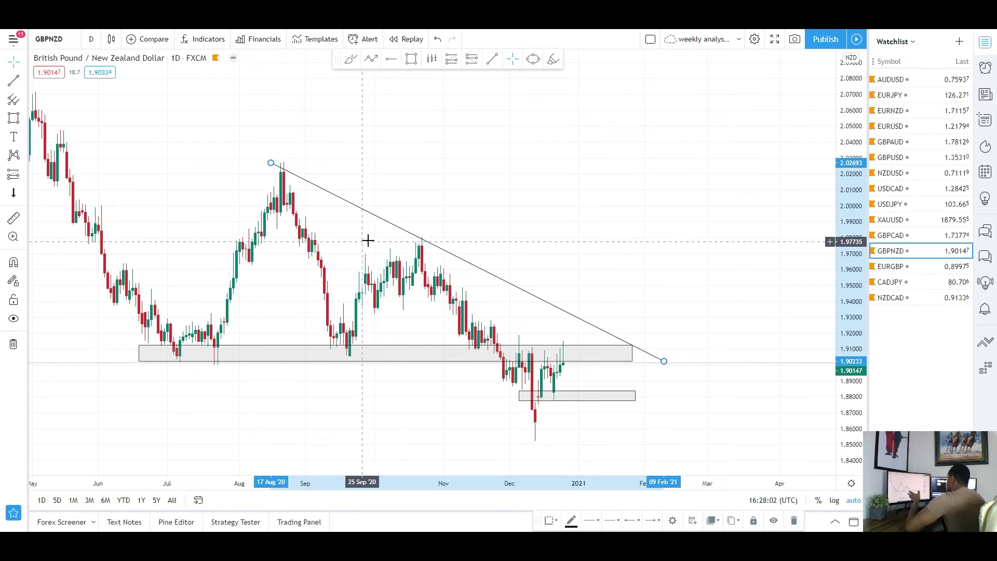
scroll(572, 283, up, 1)
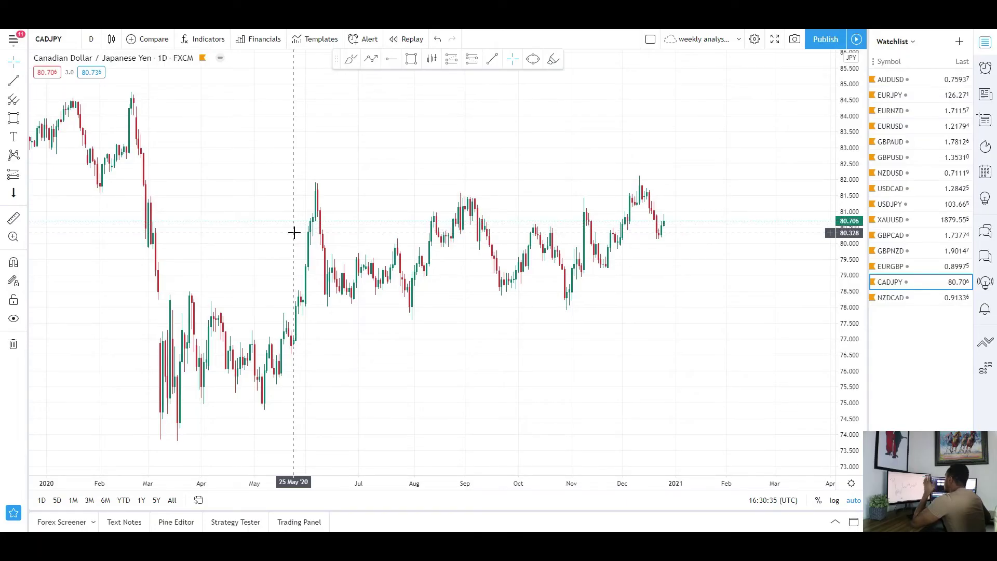
Zoom the CAD/JPY daily chart and mark a zone across the 81.6–82.0 highs
scroll(306, 244, up, 3)
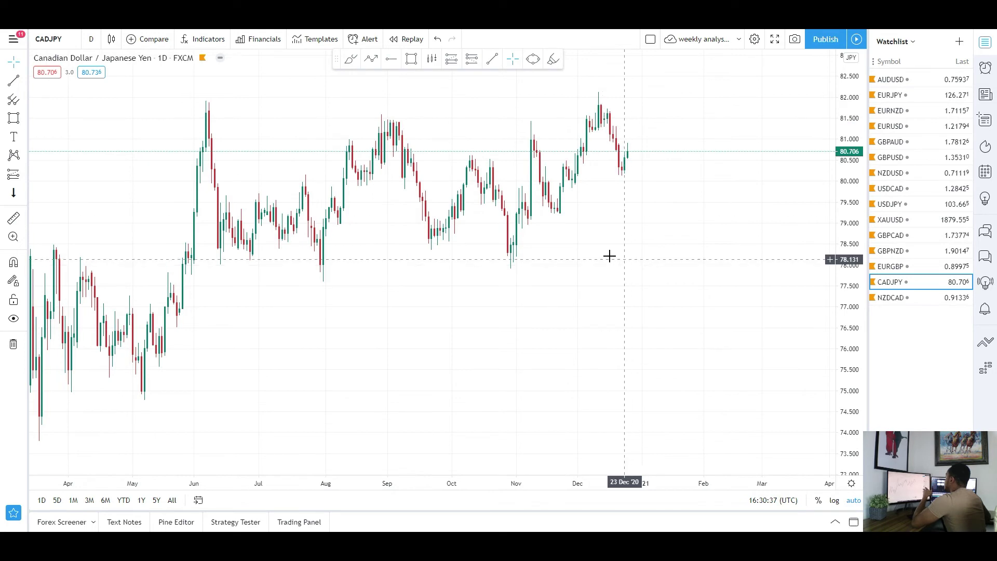
scroll(442, 270, up, 2)
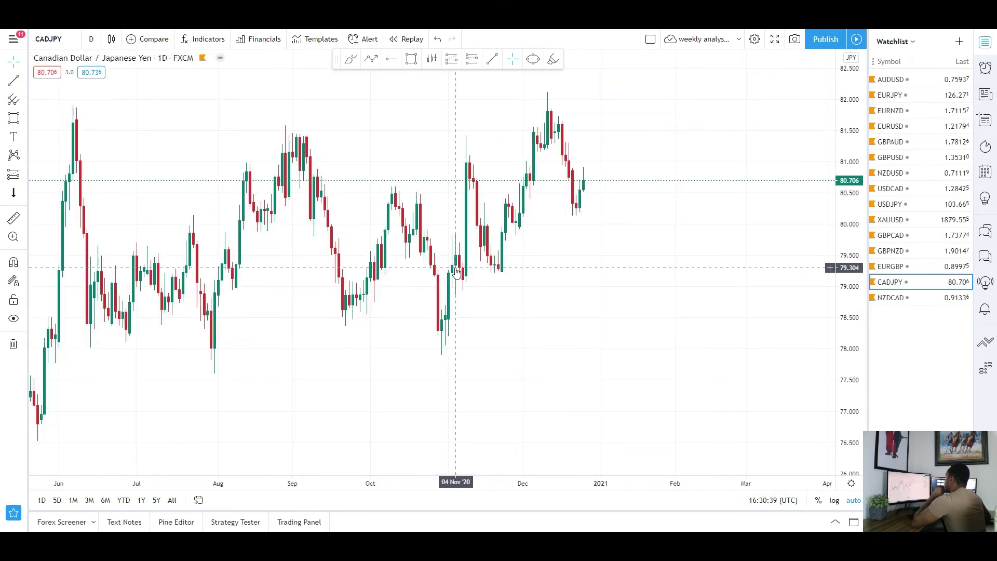
scroll(455, 270, down, 3)
scroll(454, 269, up, 4)
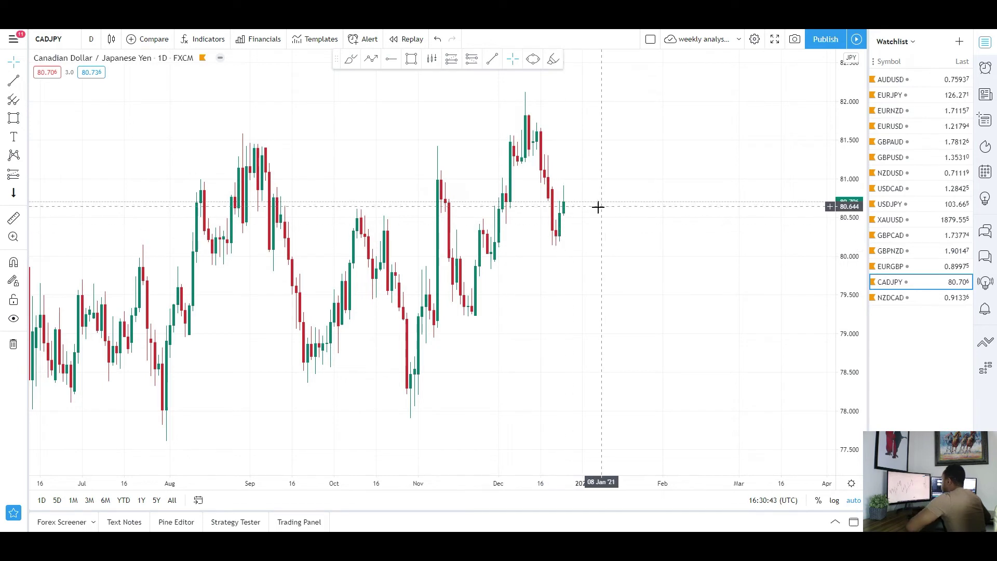
scroll(492, 267, down, 3)
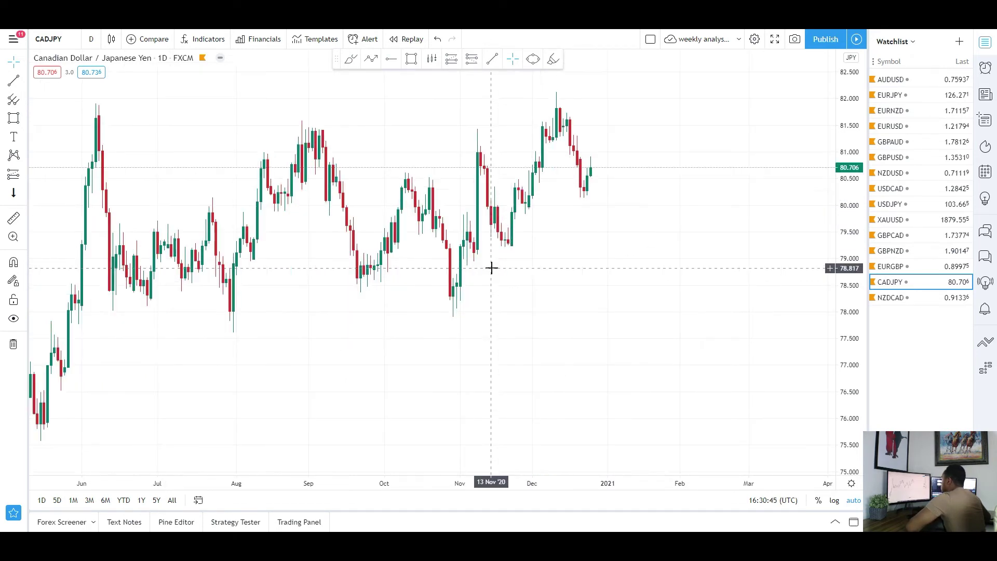
click(14, 119)
click(711, 117)
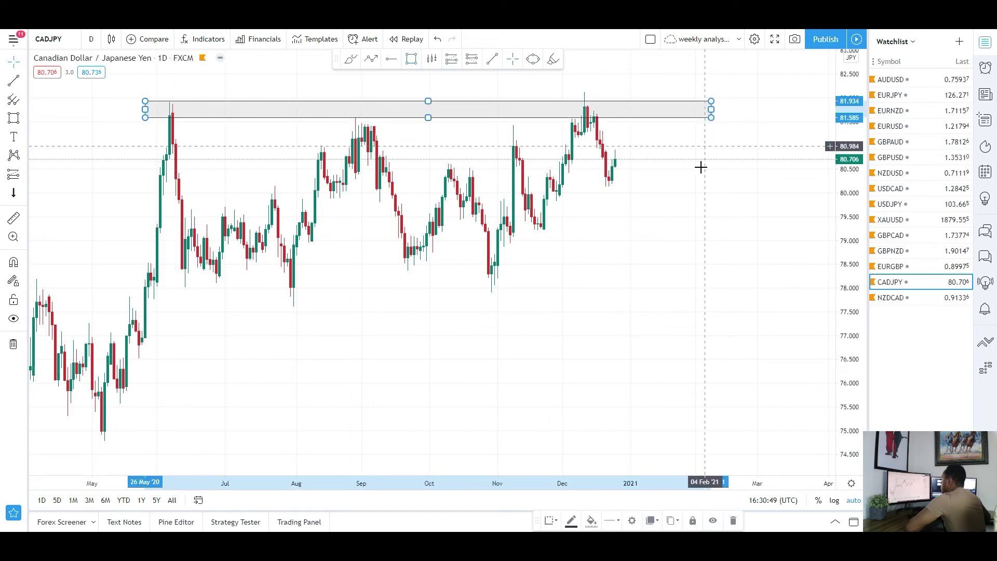
Mark a second zone around 77.9–78.4 along the June–August lows
click(127, 270)
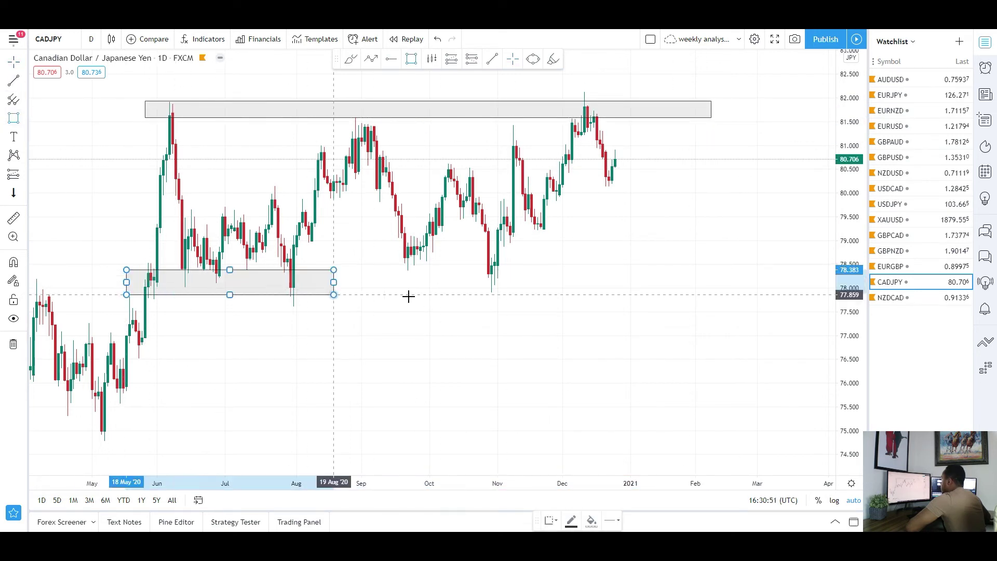
click(739, 288)
click(641, 317)
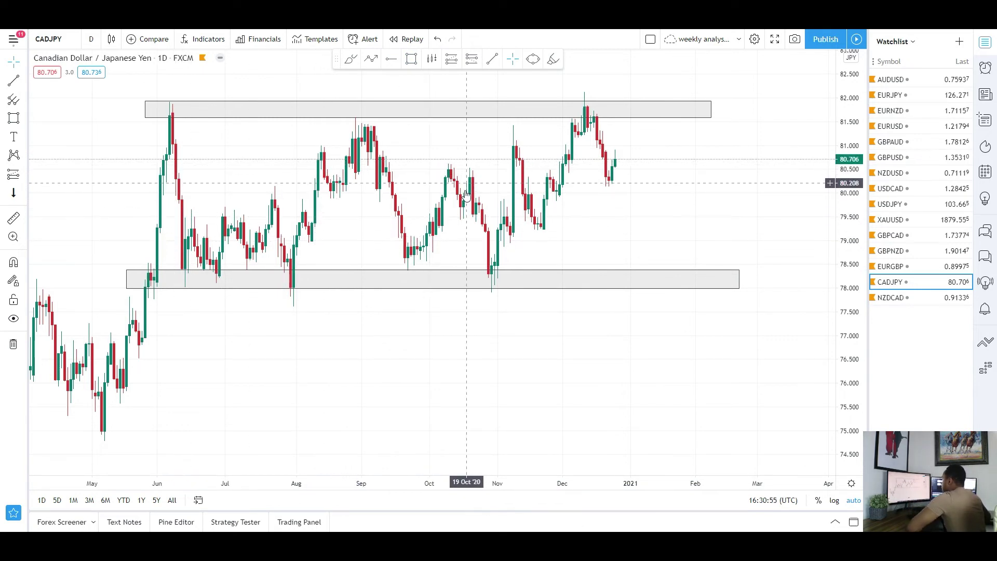
scroll(466, 195, up, 1)
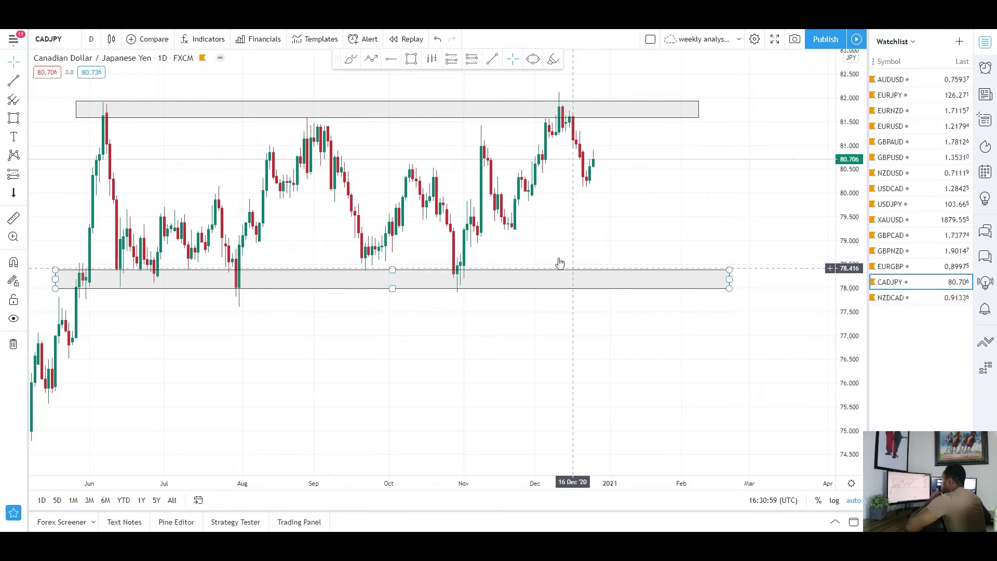
scroll(558, 260, down, 1)
click(92, 40)
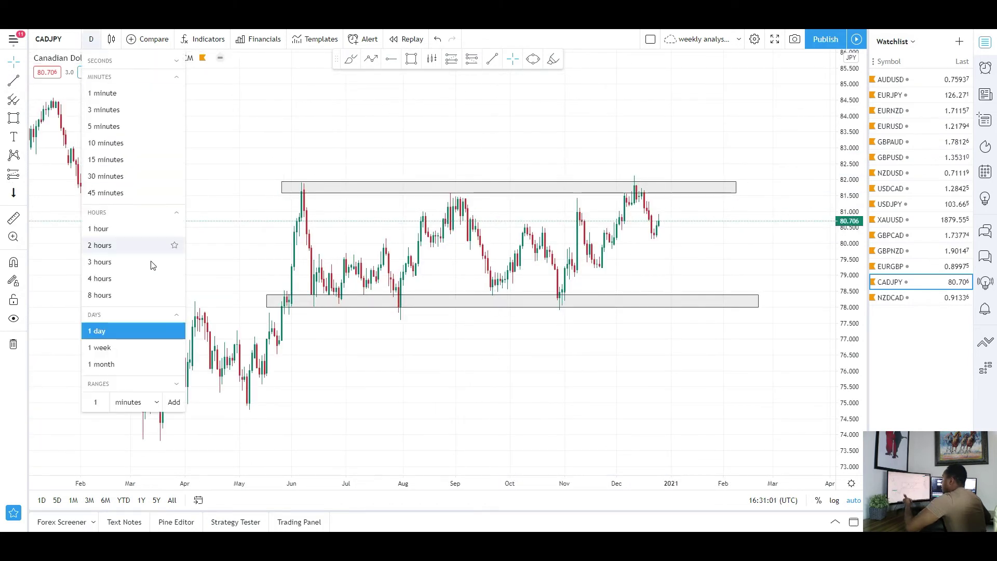
Switch CAD/JPY to weekly candles and draw a descending trendline from the early-2018 high past the upper zone
click(115, 345)
scroll(274, 159, up, 2)
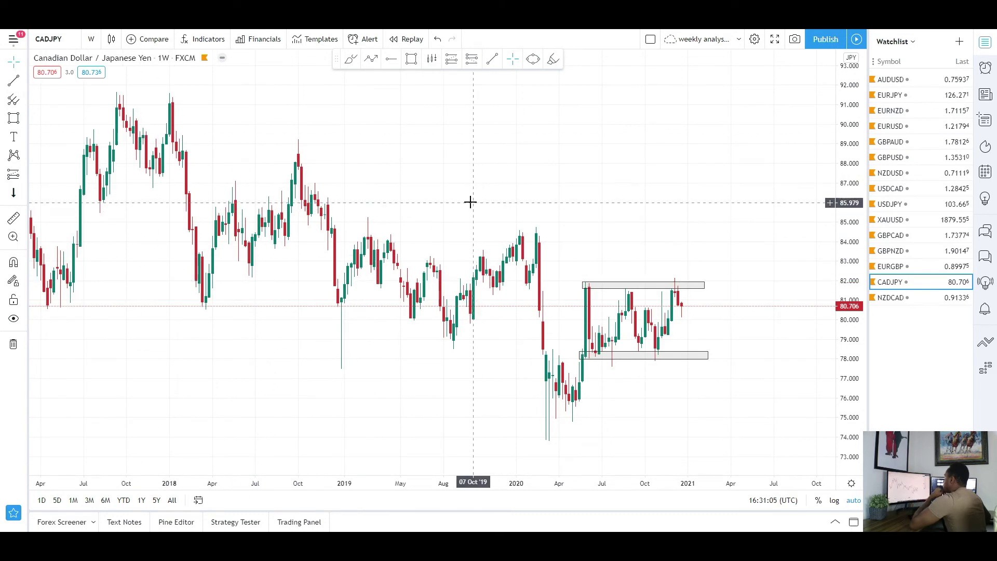
drag(390, 222, 328, 227)
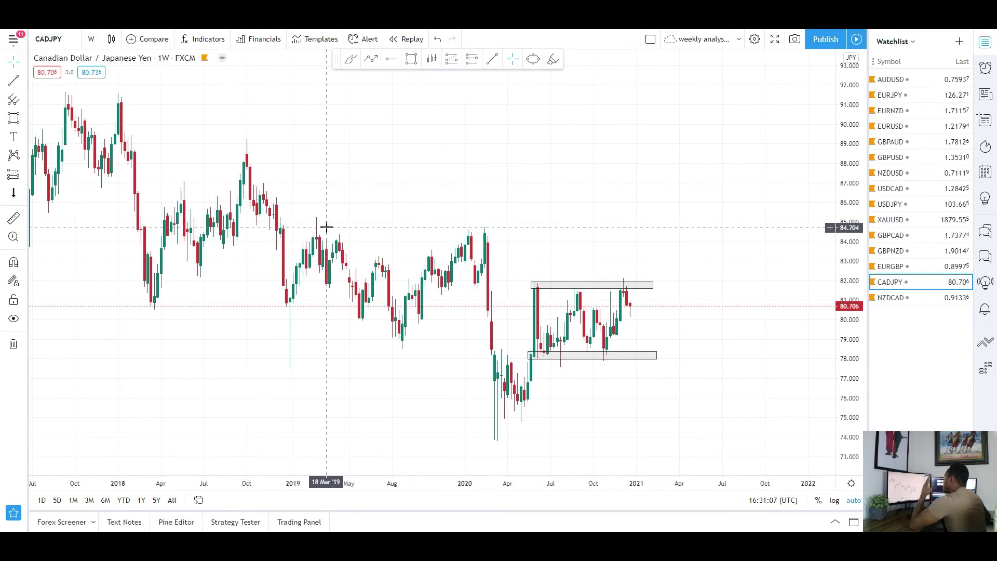
click(14, 81)
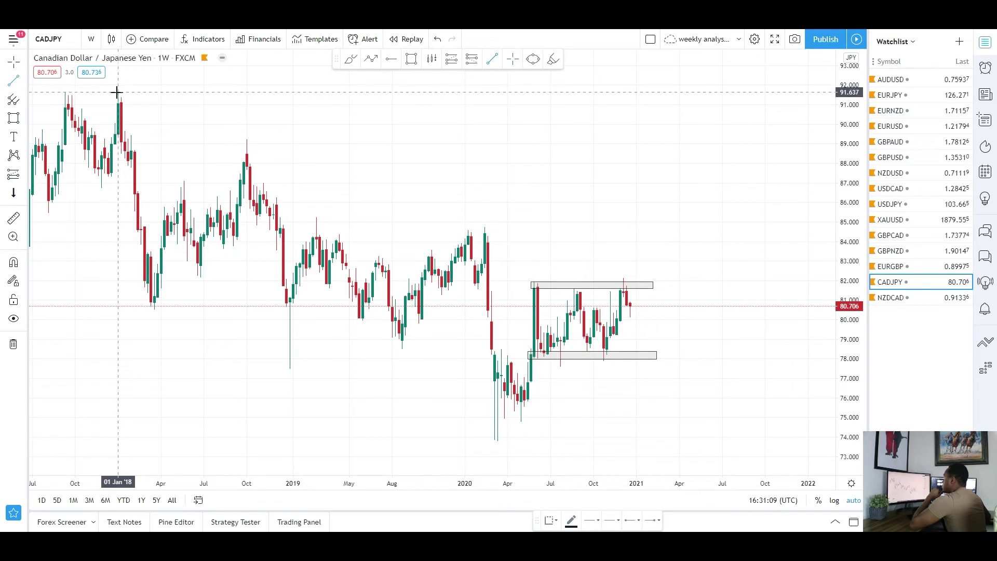
click(119, 93)
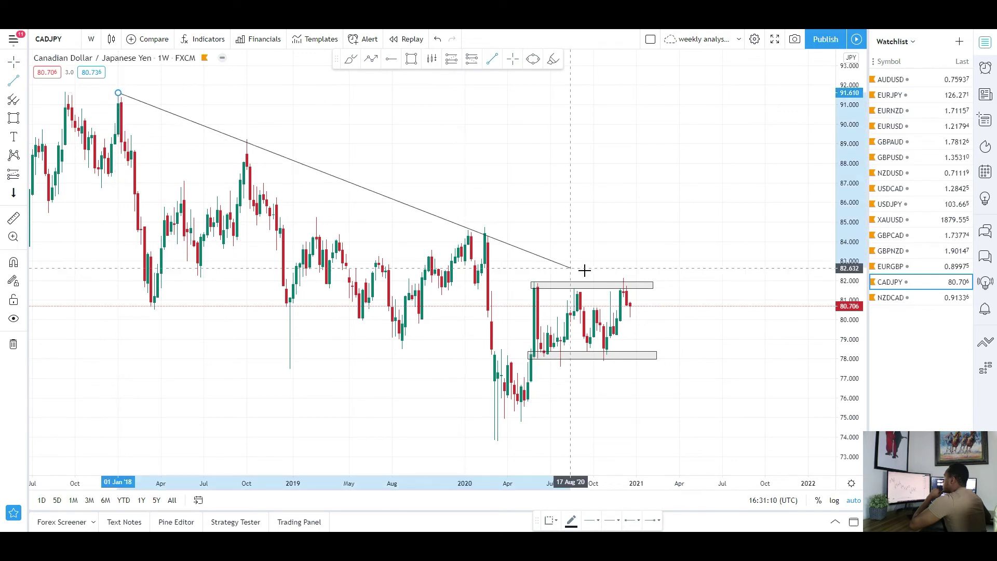
click(719, 313)
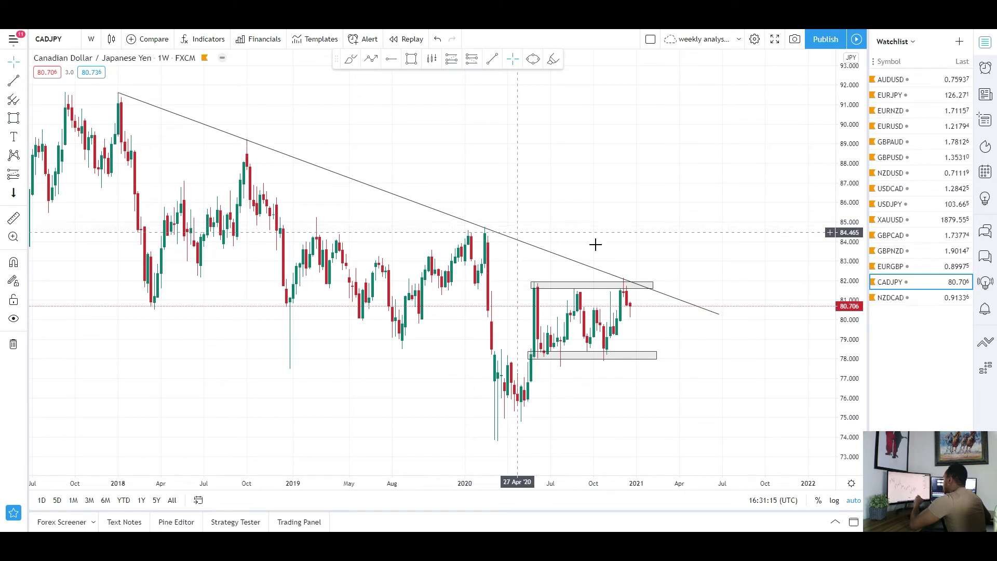
scroll(605, 305, up, 1)
scroll(615, 211, up, 1)
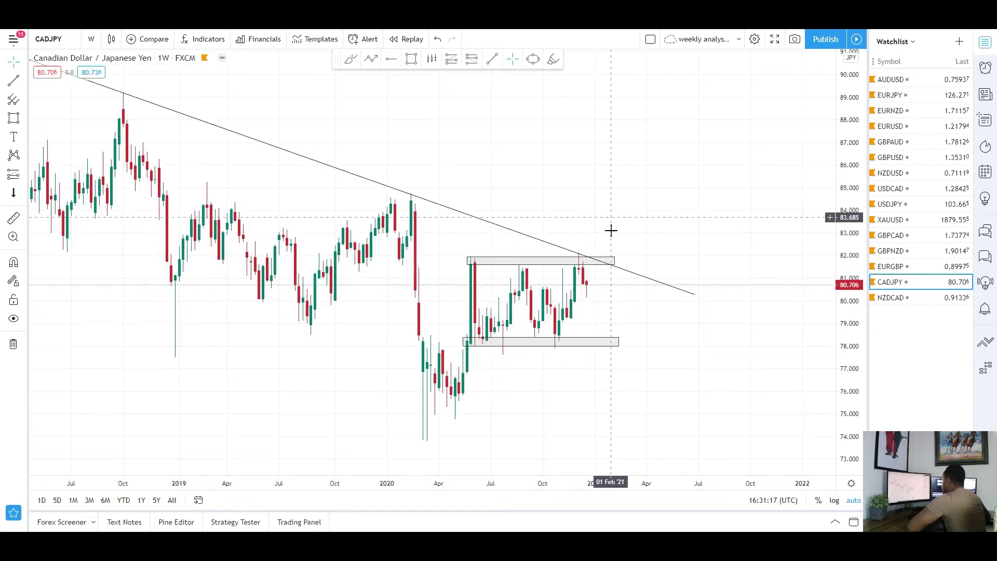
scroll(582, 224, up, 2)
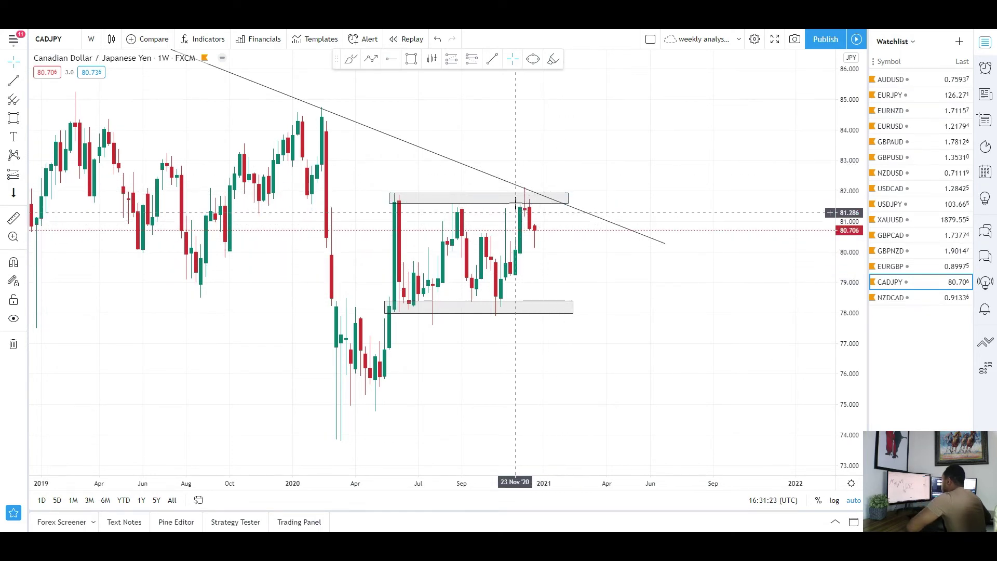
scroll(583, 266, down, 1)
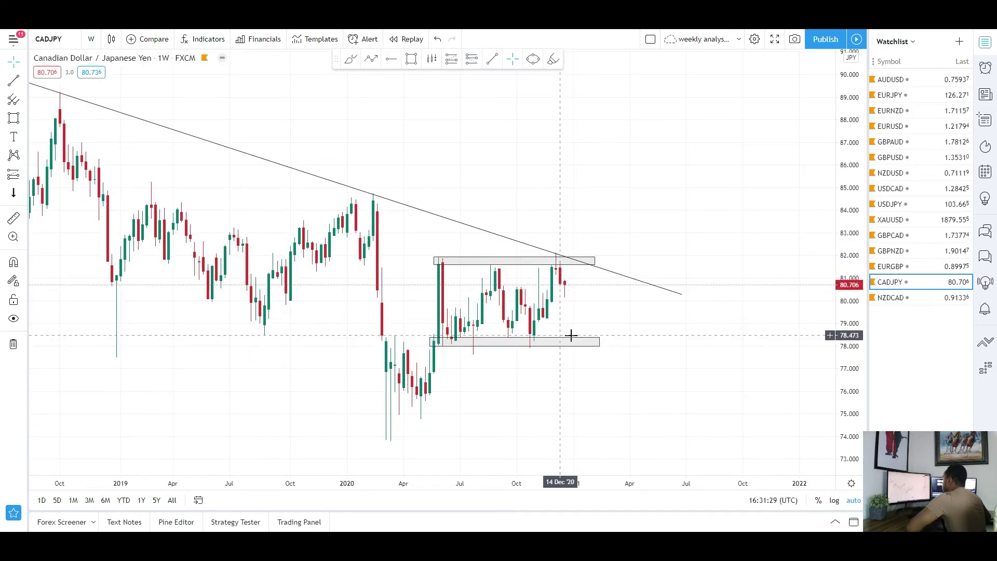
click(104, 38)
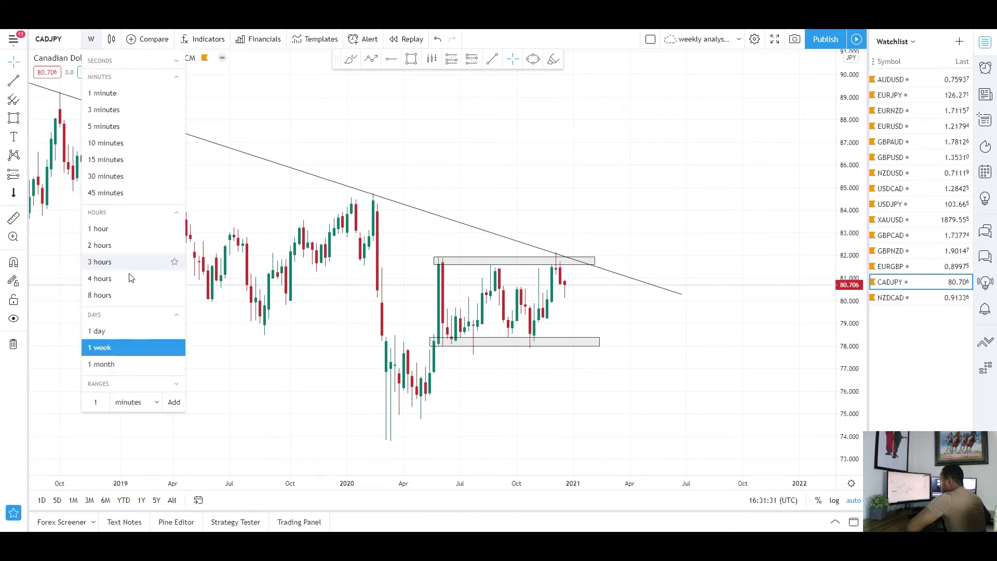
Switch CADJPY back to daily candles and draw a narrow trial zone around 80.9
click(107, 330)
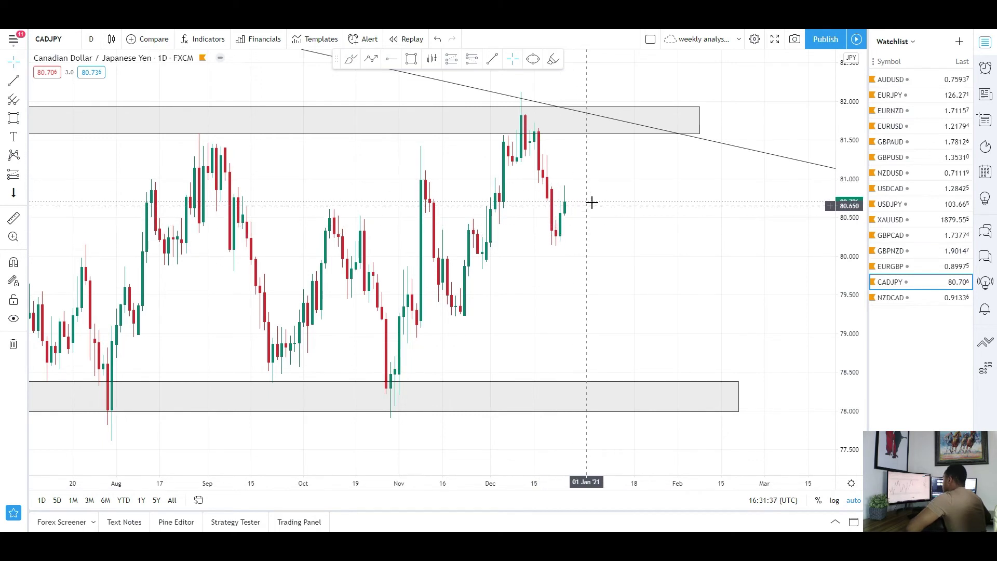
click(13, 118)
drag(404, 174, 714, 185)
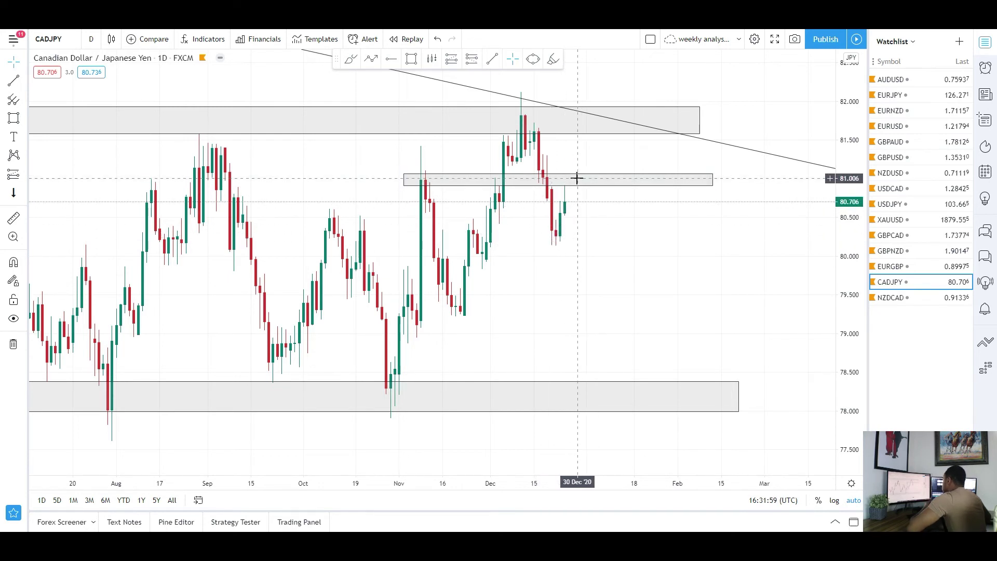
Remove the trial middle zone, keeping only the two grey zones and trendline
right_click(565, 203)
click(597, 327)
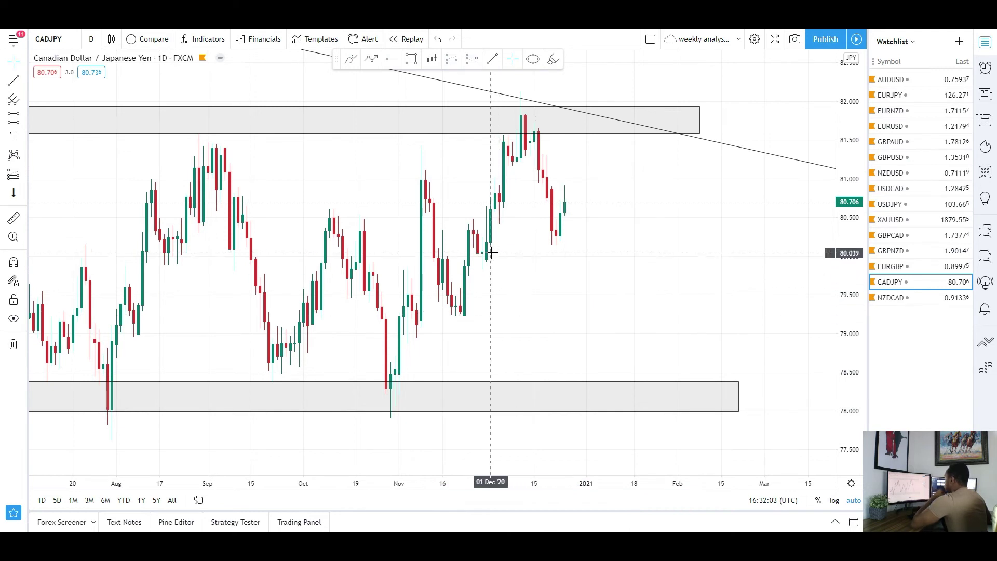
scroll(491, 253, down, 3)
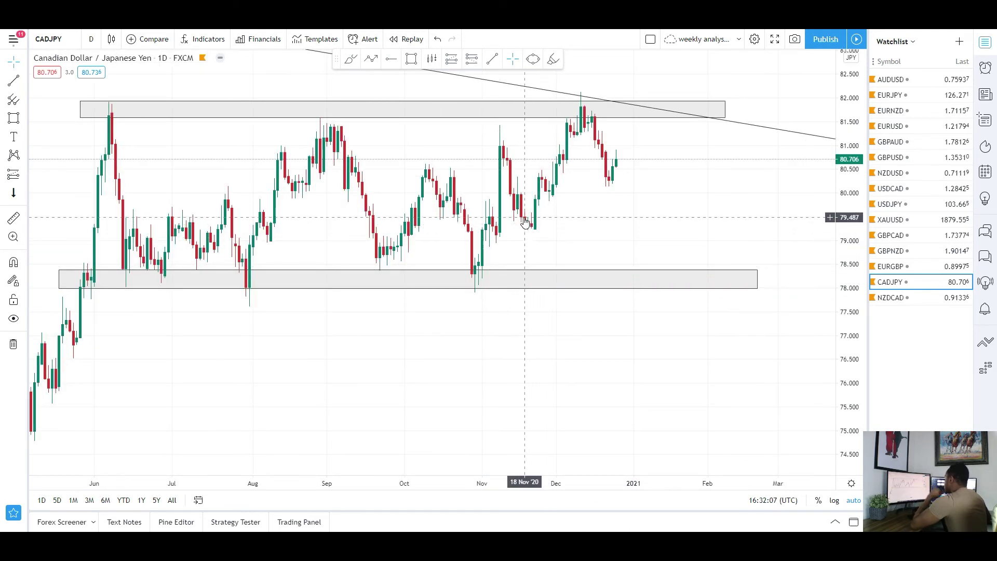
scroll(524, 221, up, 2)
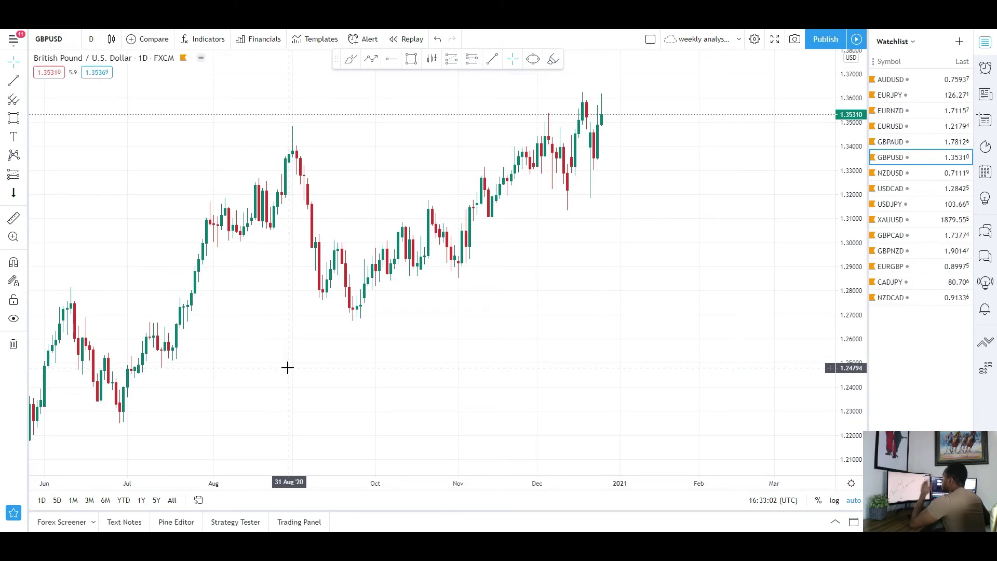
scroll(316, 356, up, 4)
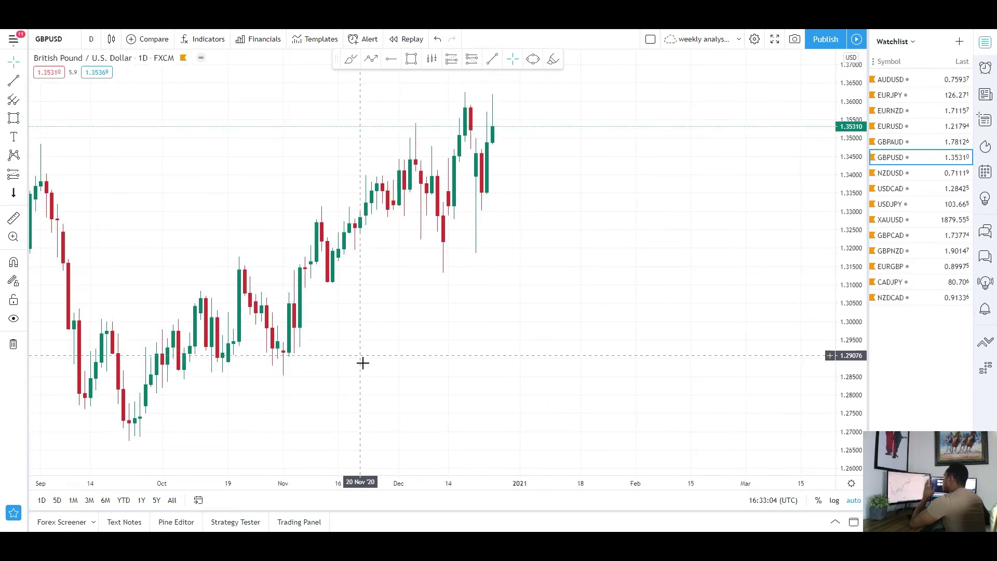
scroll(445, 241, up, 1)
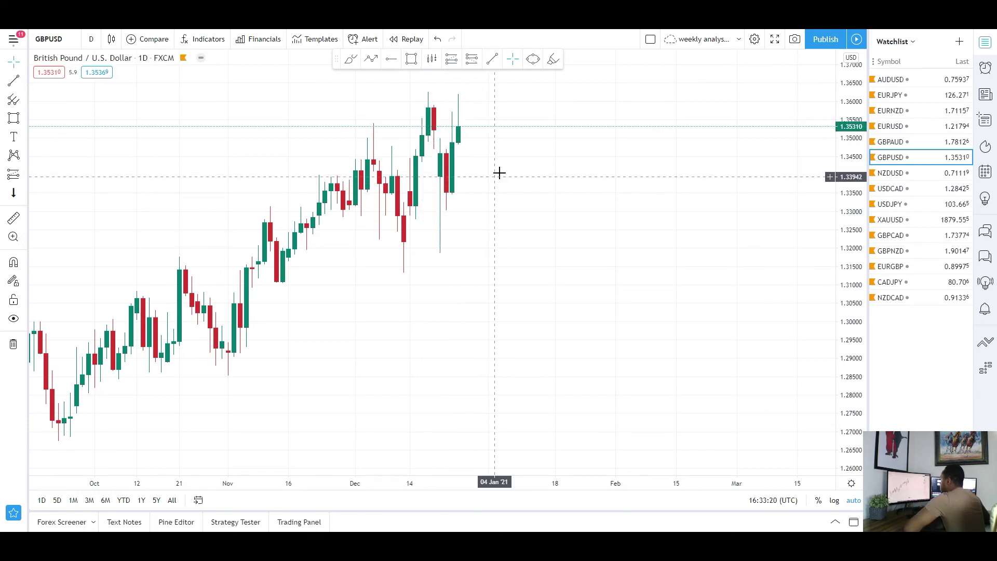
scroll(496, 169, up, 1)
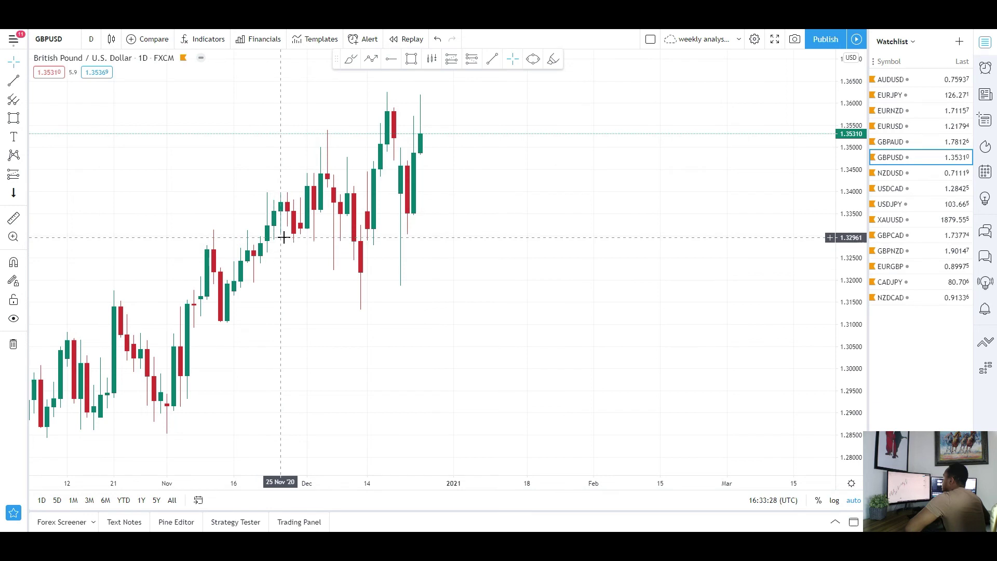
Draw a grey zone around 1.33 across recent candles, then pan toward earlier price history
click(15, 120)
mouse_move(171, 229)
mouse_down()
mouse_move(240, 240)
mouse_move(627, 242)
mouse_up()
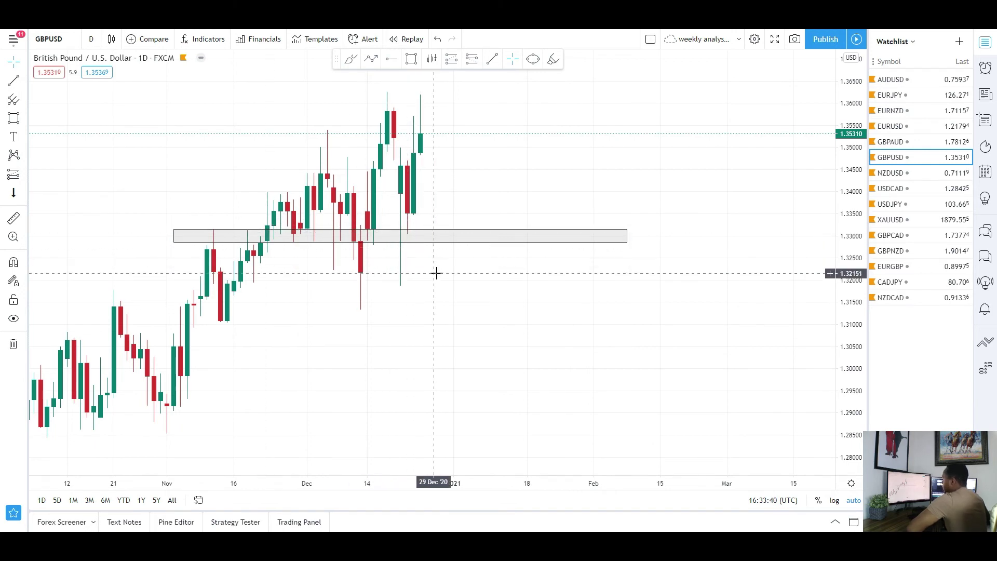
drag(441, 160, 520, 188)
scroll(520, 188, down, 3)
drag(521, 258, 421, 276)
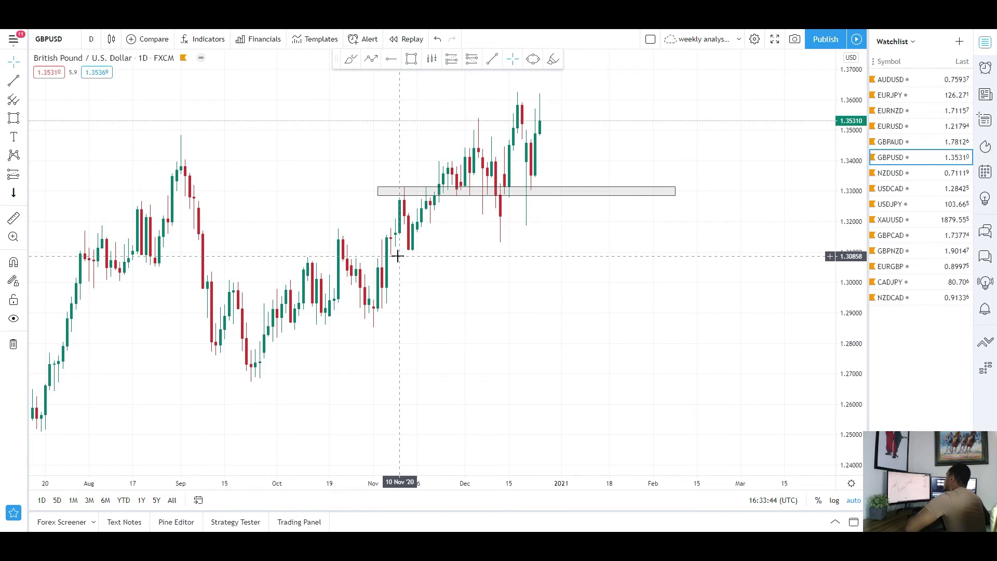
scroll(394, 250, up, 2)
Add a second grey zone across the December highs near 1.36, then open the chart's options menu
click(14, 118)
mouse_move(414, 95)
mouse_down()
mouse_move(563, 116)
mouse_move(604, 109)
mouse_up()
click(599, 159)
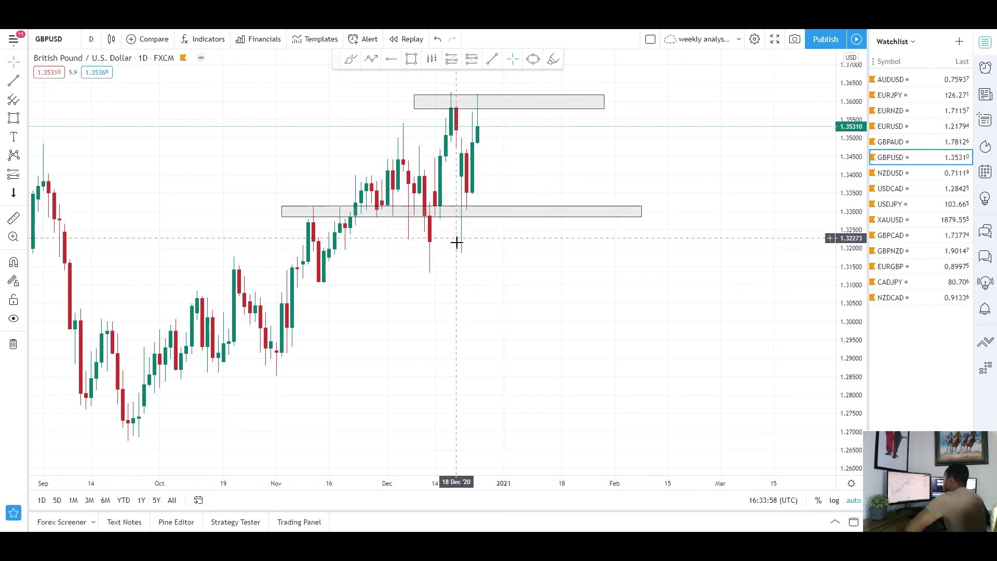
scroll(487, 210, down, 1)
right_click(457, 206)
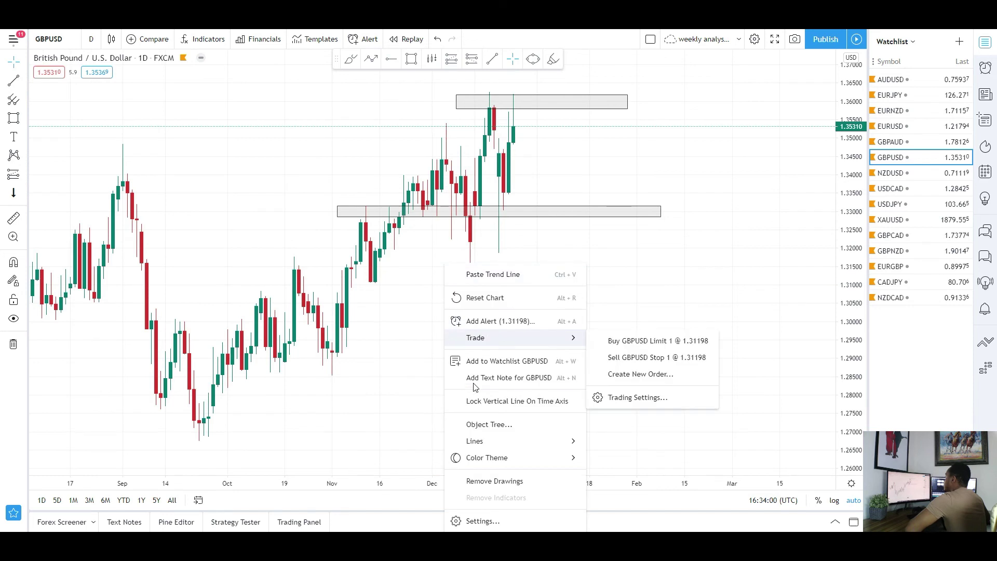
Remove all drawings from GBPUSD and switch it to monthly candles
click(491, 478)
click(91, 39)
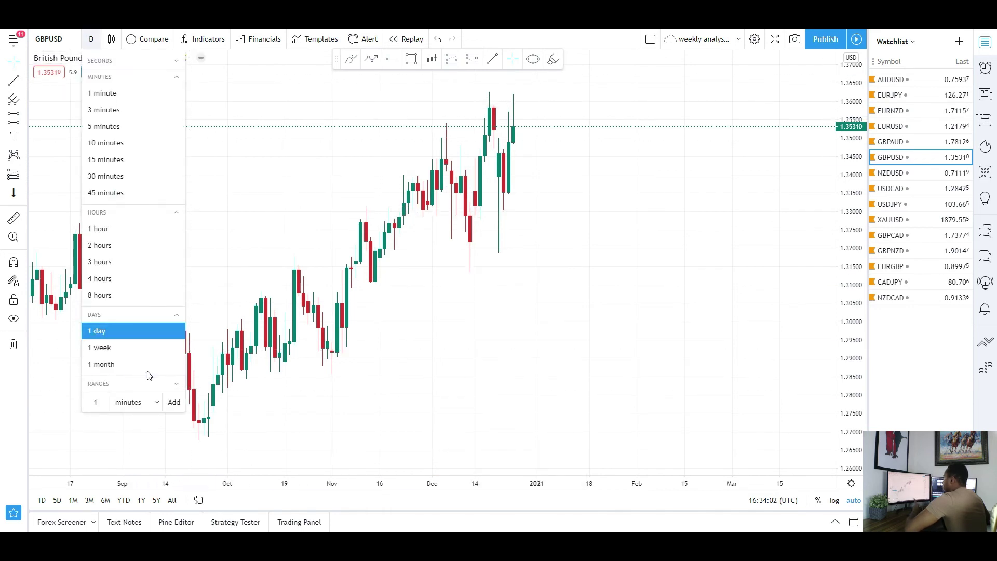
click(132, 367)
scroll(447, 348, up, 2)
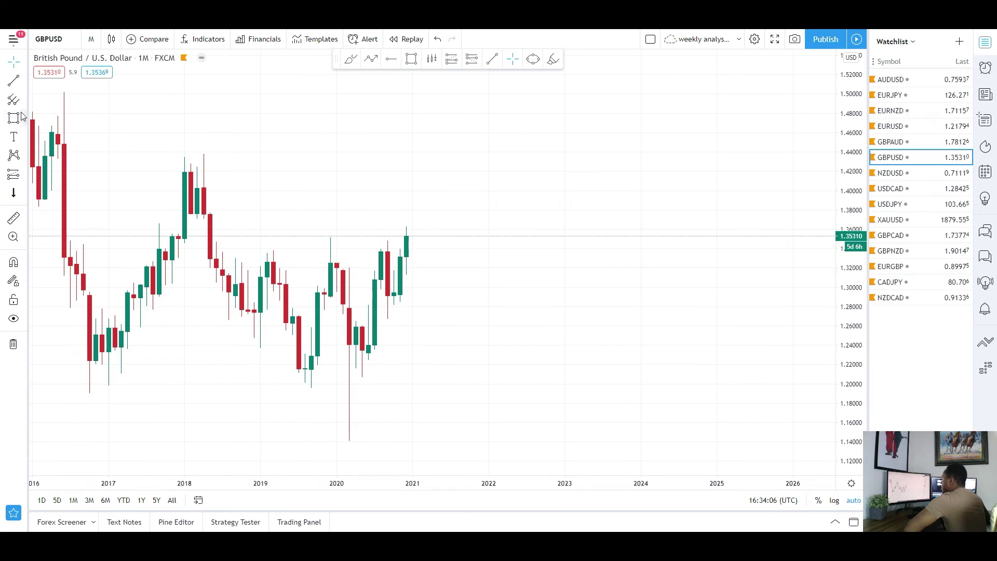
Draw a trial zone around 1.33 on the monthly chart, then delete it
key(alt+shift+r)
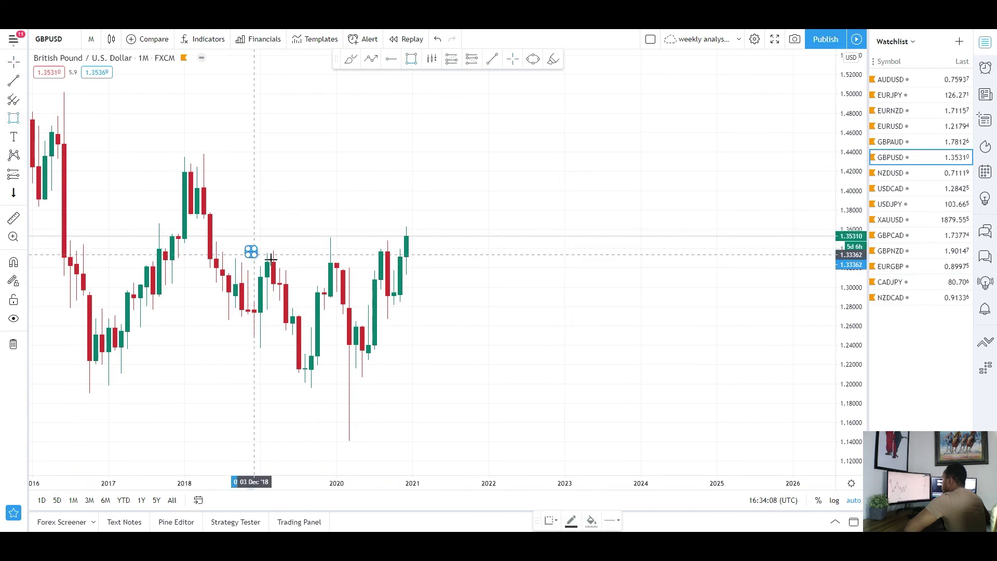
drag(248, 251, 520, 261)
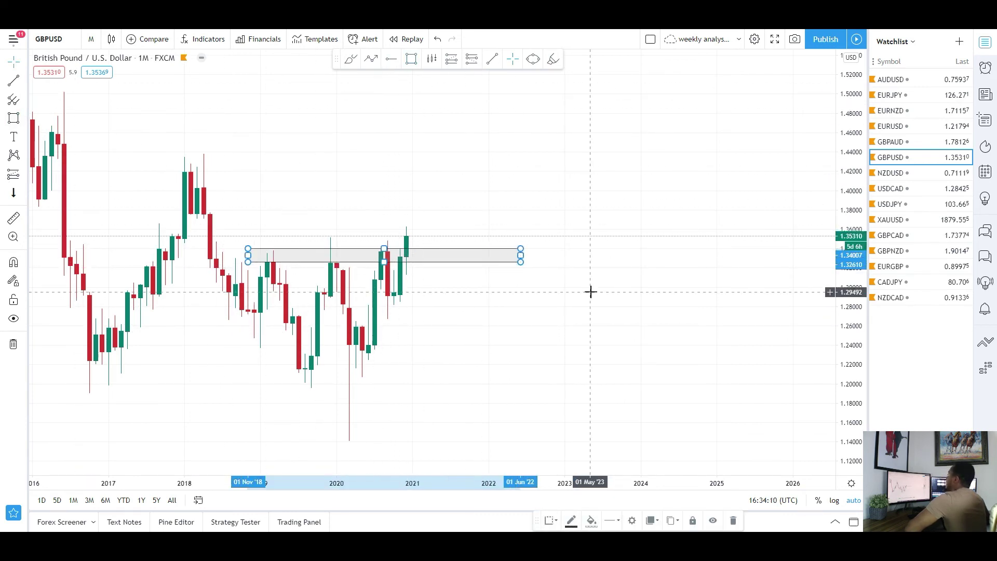
scroll(590, 292, down, 3)
right_click(495, 331)
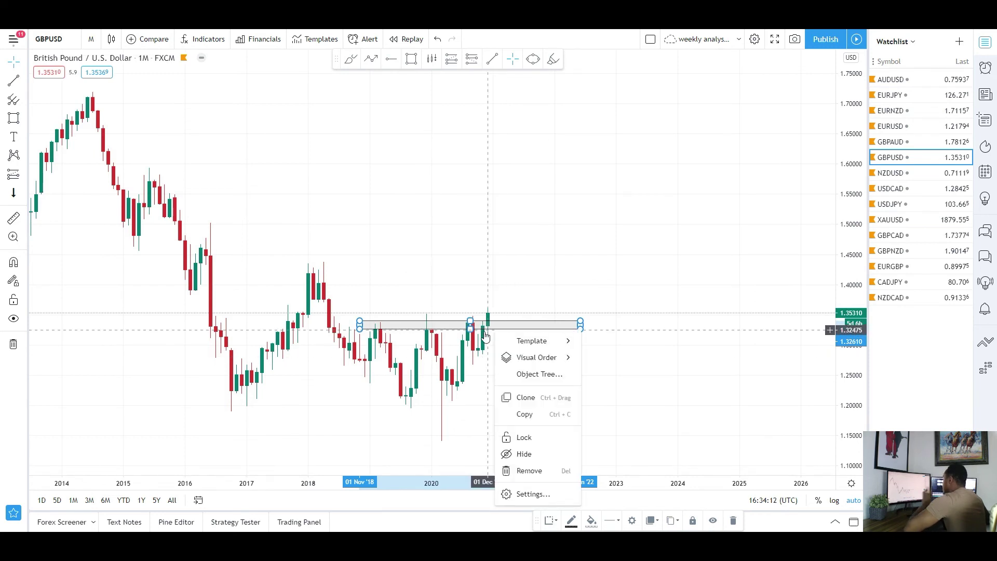
click(450, 335)
right_click(450, 333)
click(470, 451)
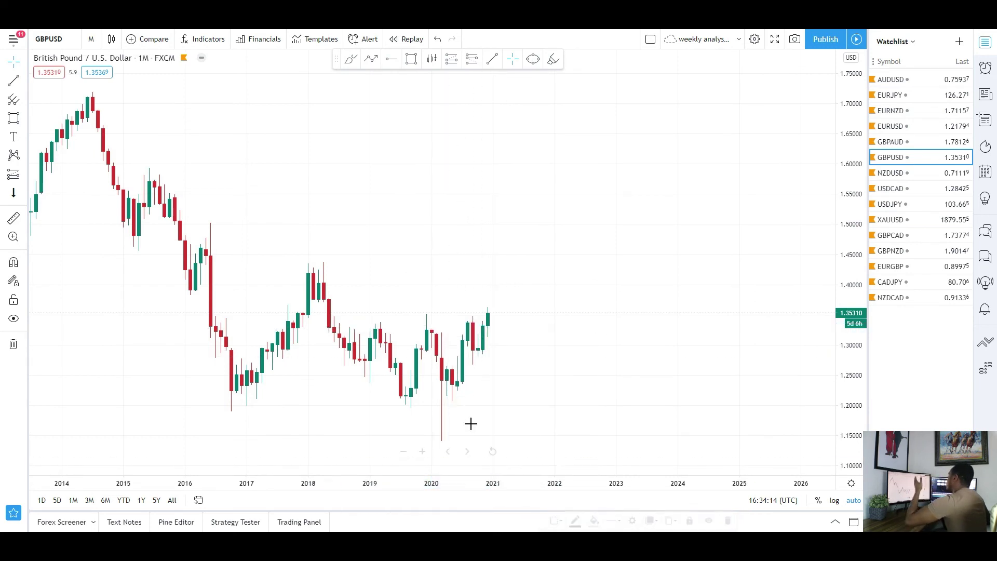
Switch GBPUSD back to daily candles and draw a grey zone near its recent highs
click(89, 41)
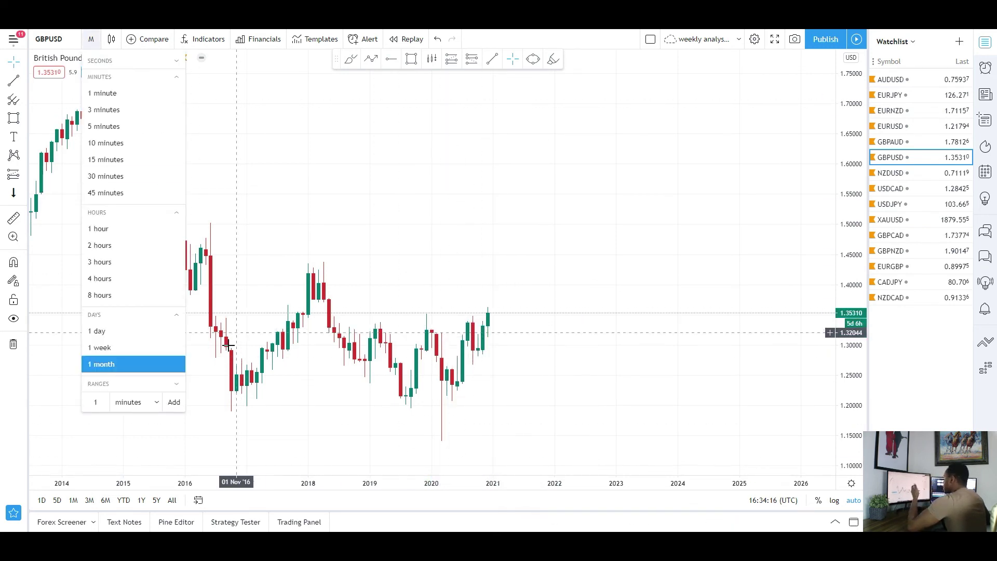
click(120, 328)
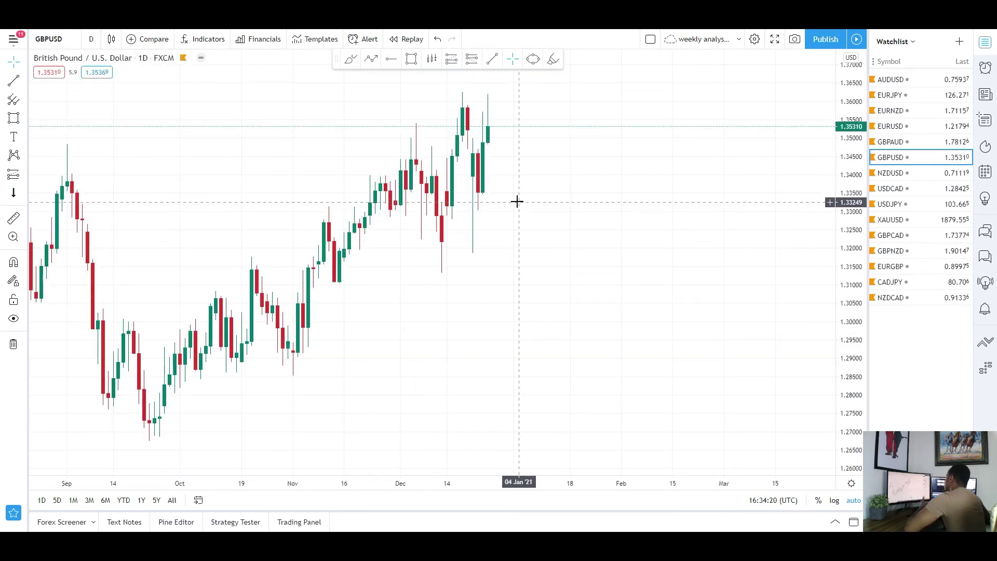
key(alt+shift+r)
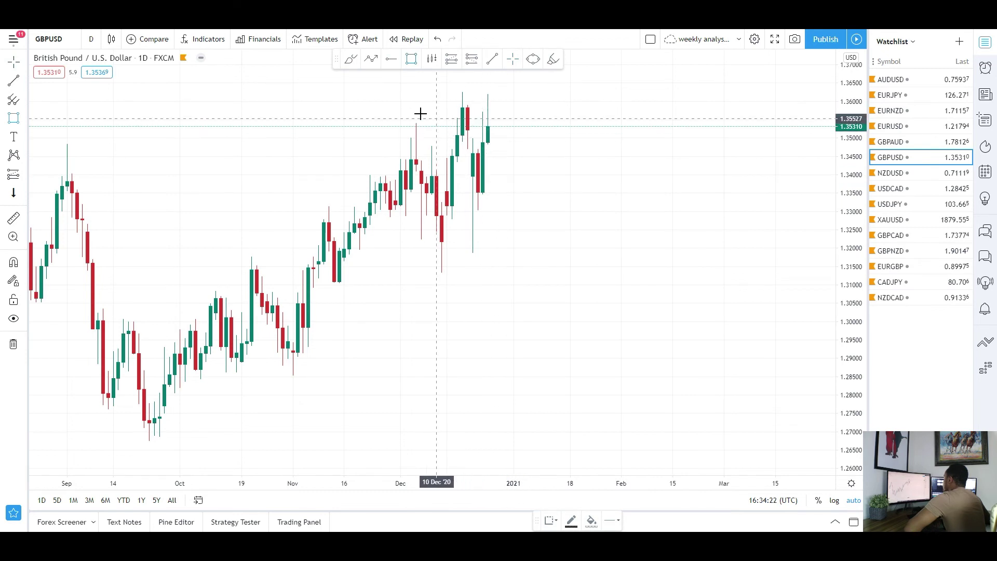
drag(416, 94, 632, 105)
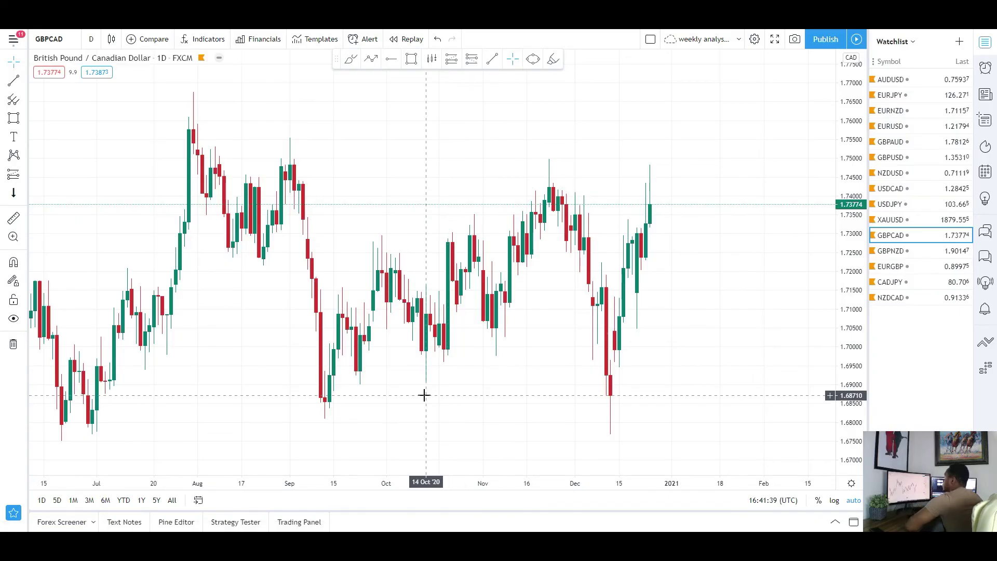
Draw a trial grey zone at about 1.705–1.709 on GBPCAD, then delete it
scroll(422, 392, up, 1)
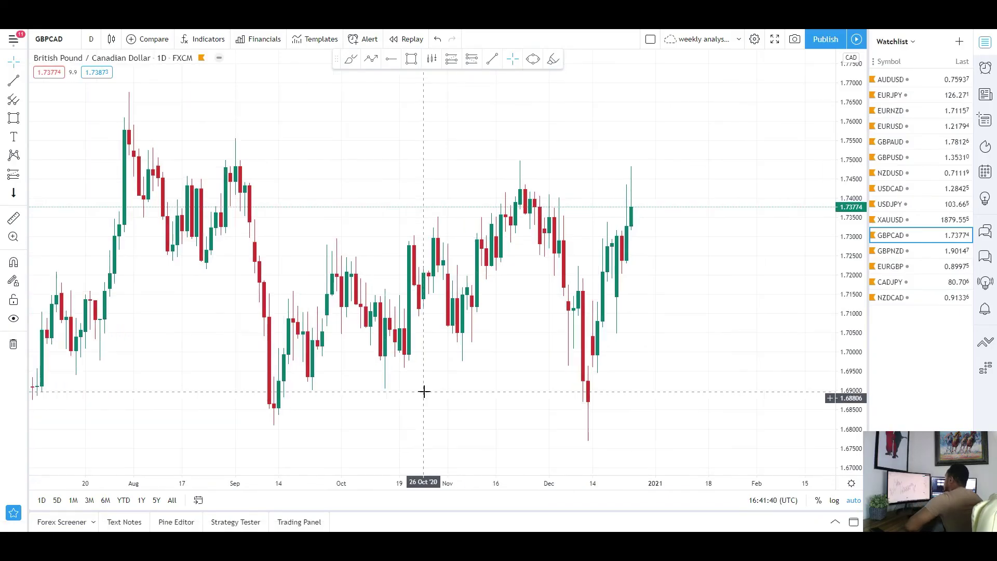
click(14, 118)
mouse_move(544, 316)
mouse_down()
mouse_move(768, 345)
mouse_move(771, 333)
mouse_up()
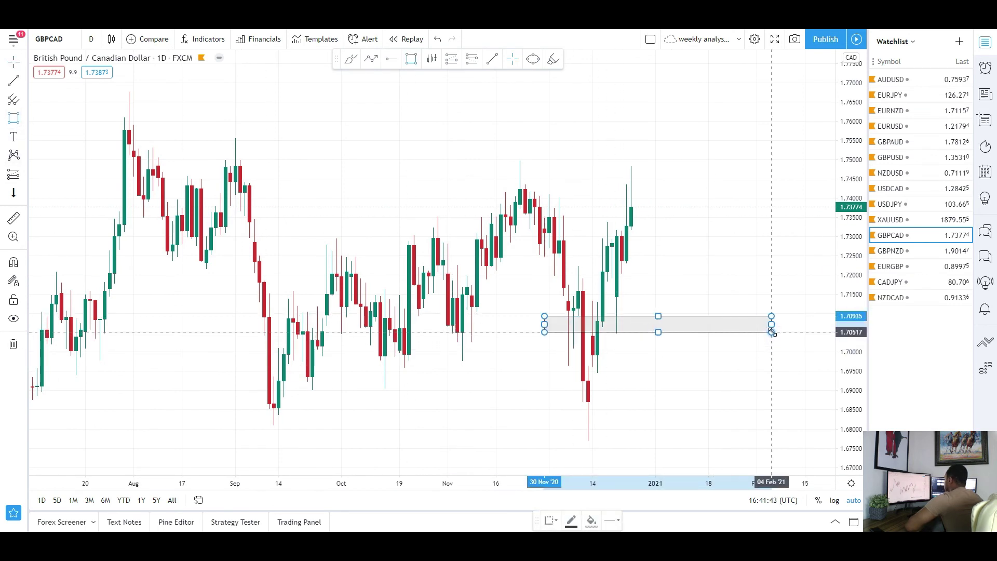
click(732, 357)
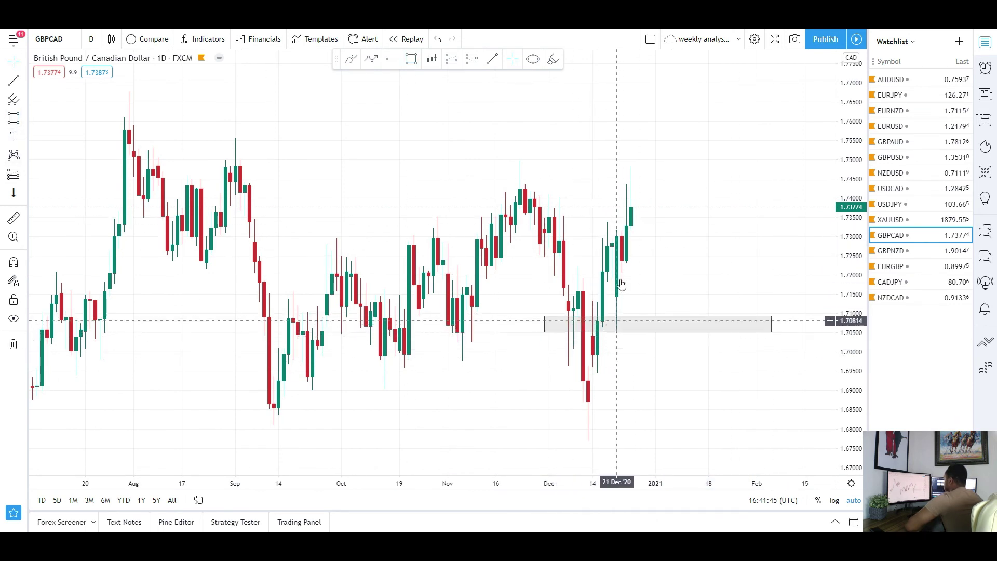
right_click(628, 336)
click(667, 469)
scroll(156, 130, down, 3)
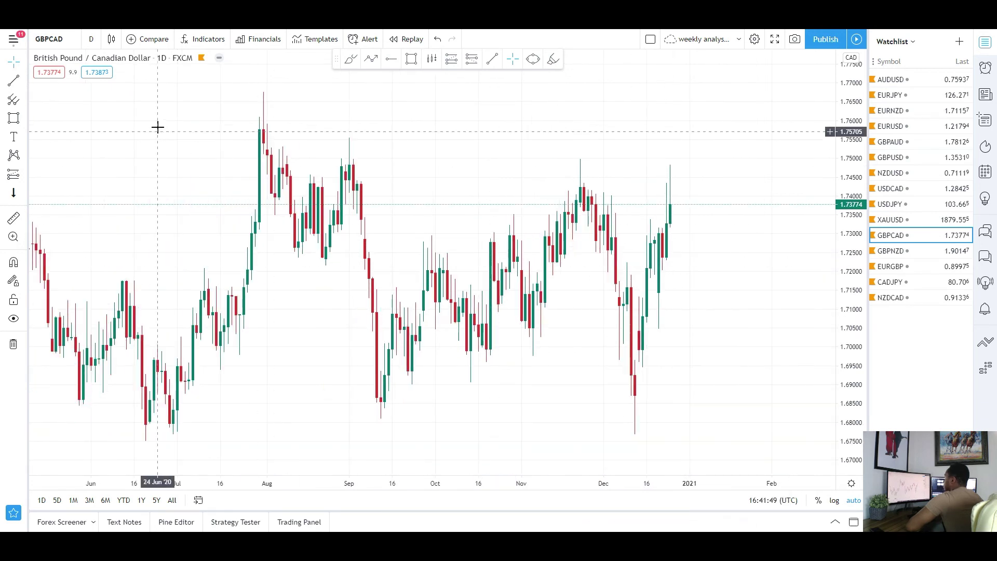
Draw a descending trendline from the March 2020 high to early February 2021
key(alt+t)
scroll(110, 133, down, 4)
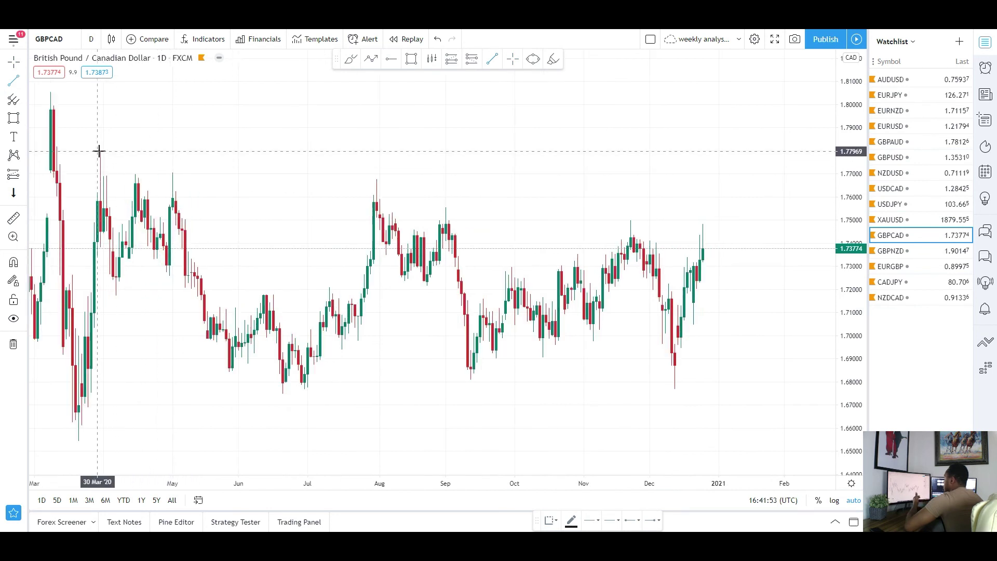
click(98, 150)
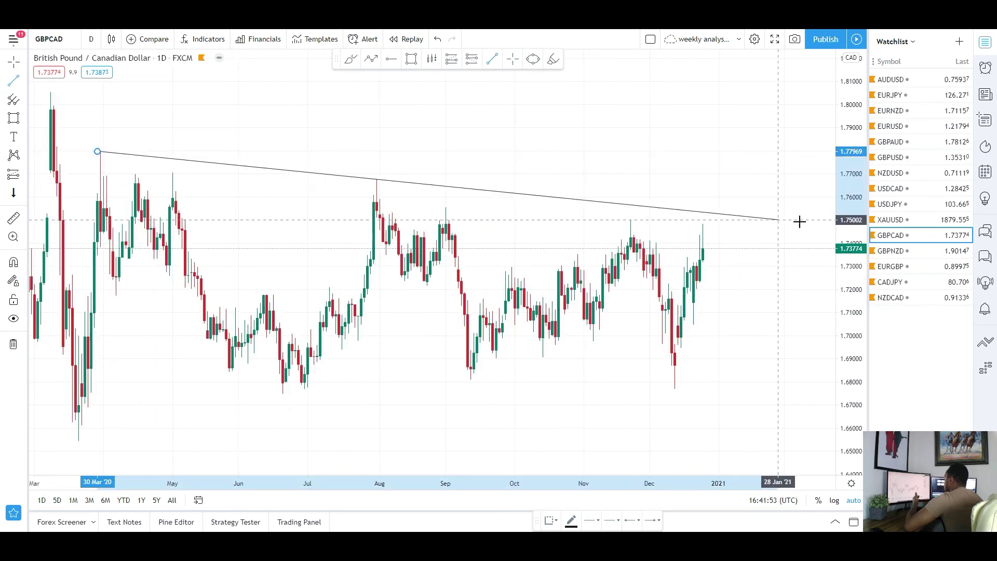
click(798, 259)
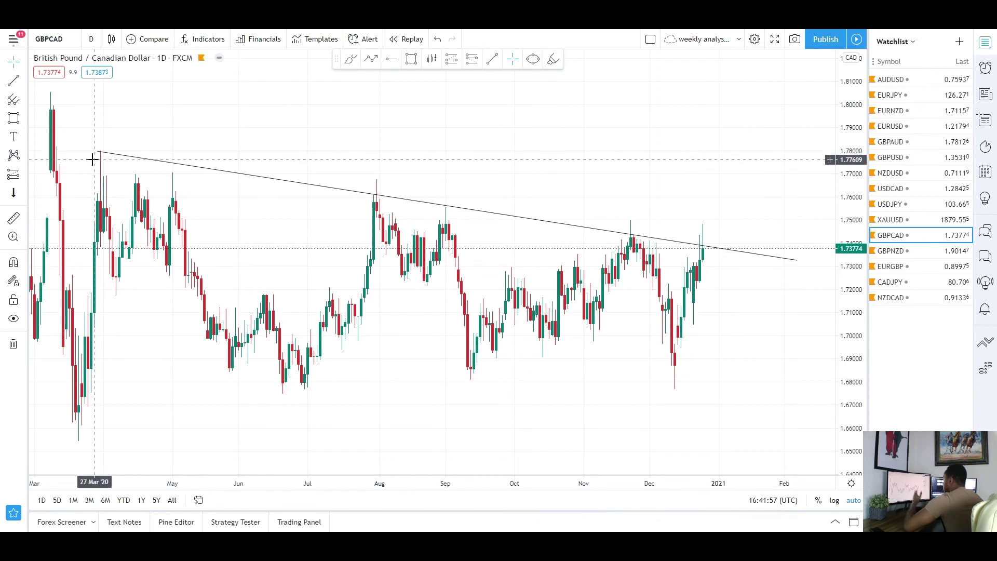
scroll(606, 254, up, 3)
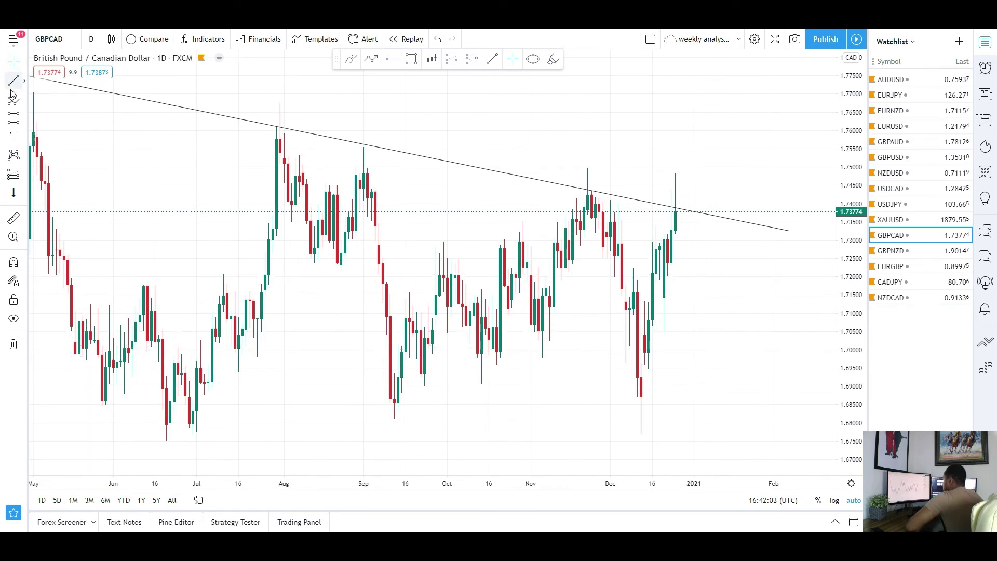
Draw a grey zone at 1.7409–1.7449 from early November into late January
click(14, 119)
click(538, 185)
click(769, 200)
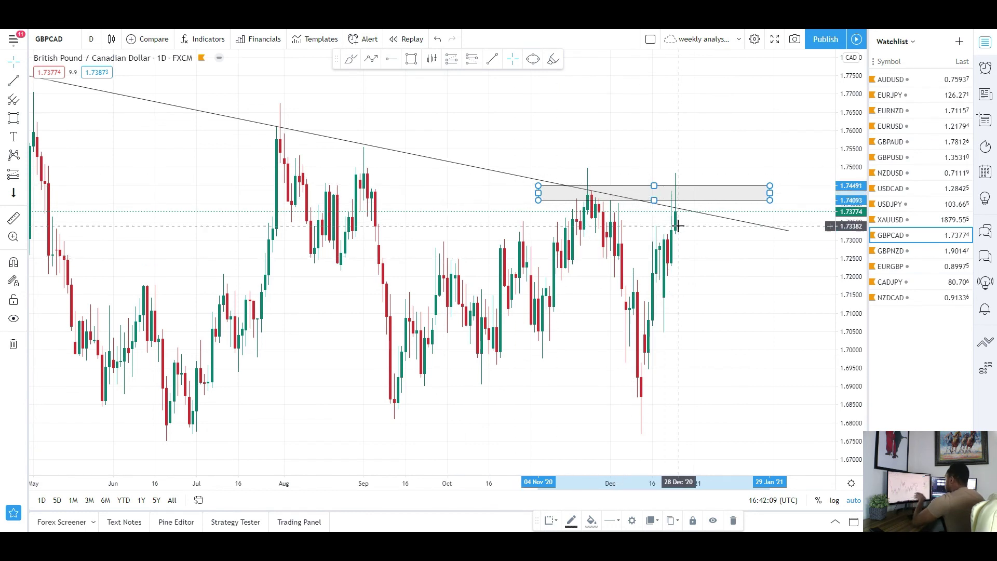
Draw a grey demand zone at 1.6790–1.6857 across the lows and extend it slightly right
click(690, 250)
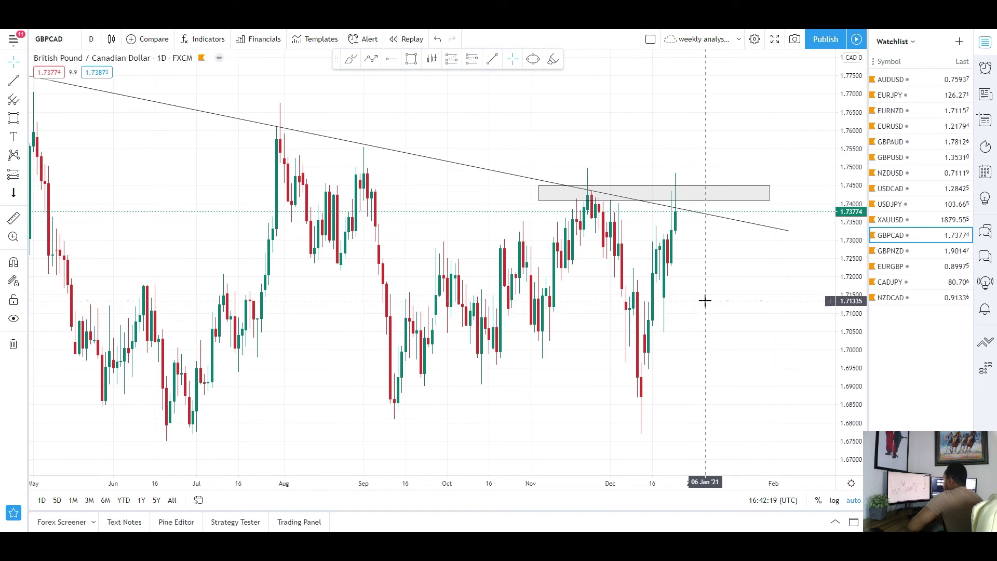
scroll(571, 356, down, 3)
scroll(270, 447, up, 1)
mouse_move(223, 368)
mouse_move(223, 369)
mouse_down()
mouse_move(535, 403)
mouse_move(792, 383)
mouse_up()
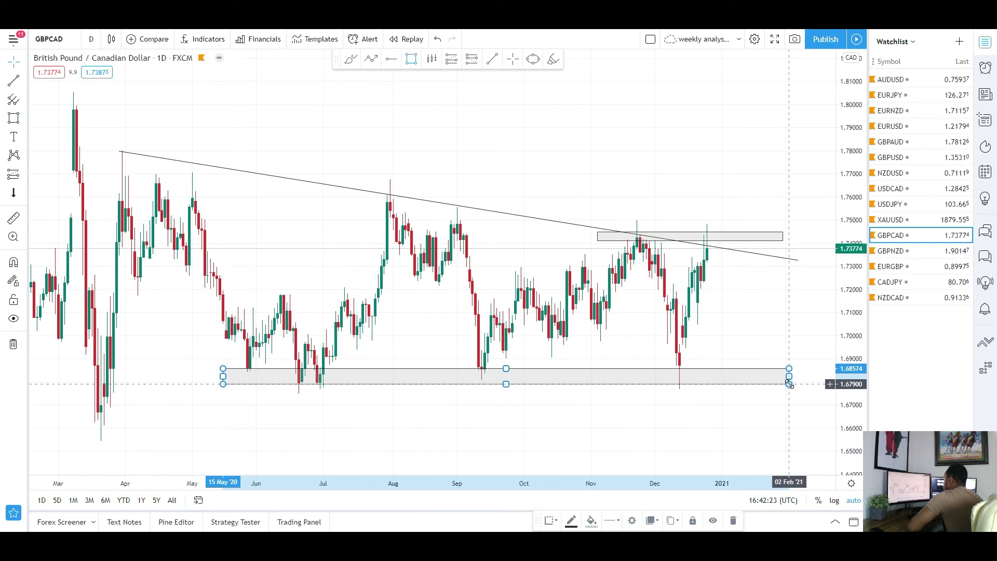
scroll(603, 341, up, 2)
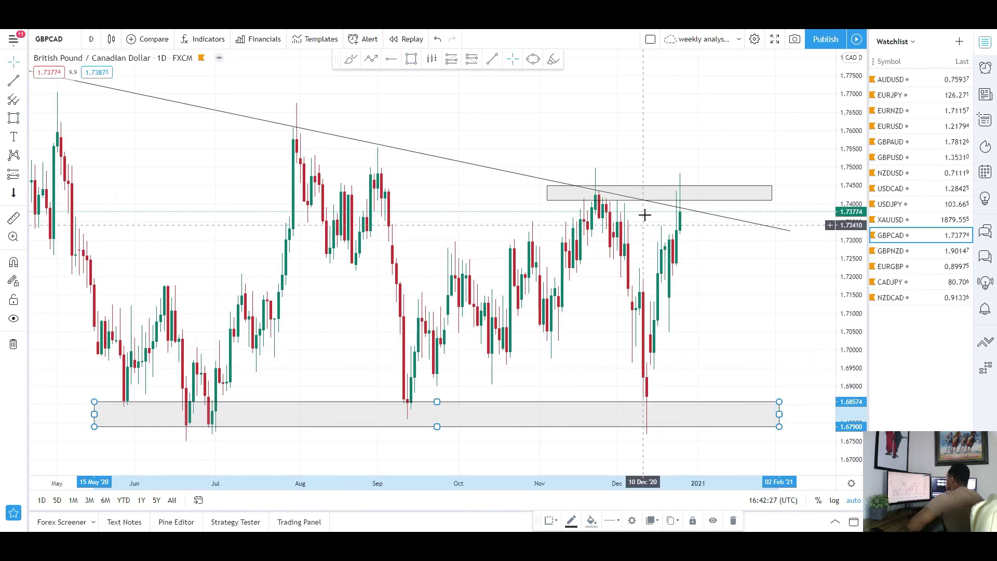
drag(791, 414, 801, 414)
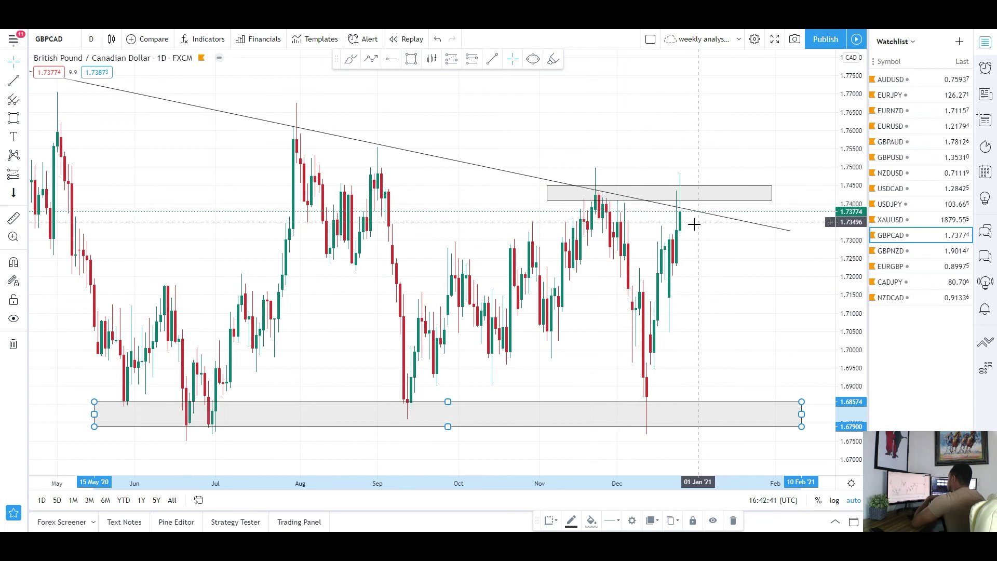
scroll(717, 323, down, 2)
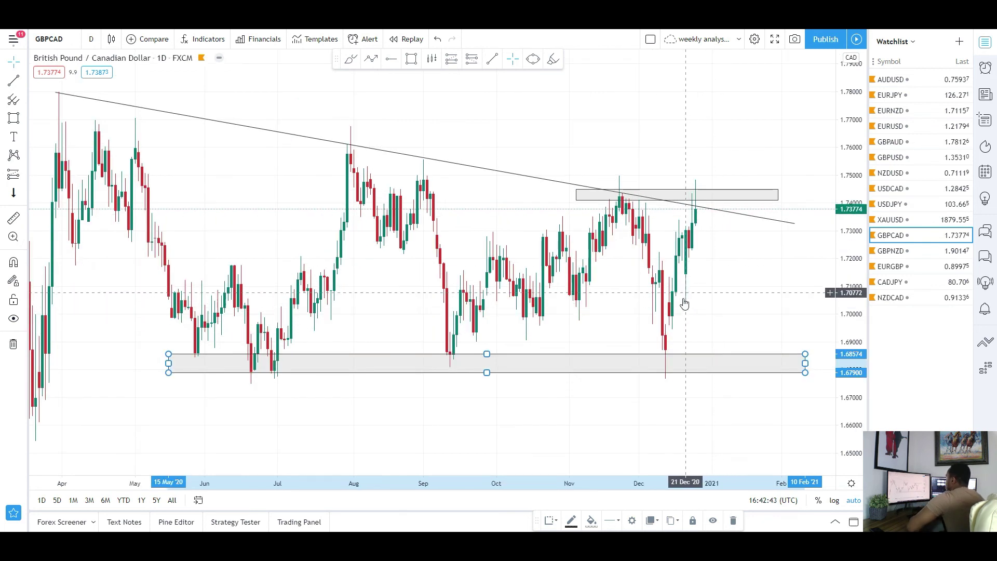
scroll(680, 306, down, 2)
scroll(679, 316, up, 1)
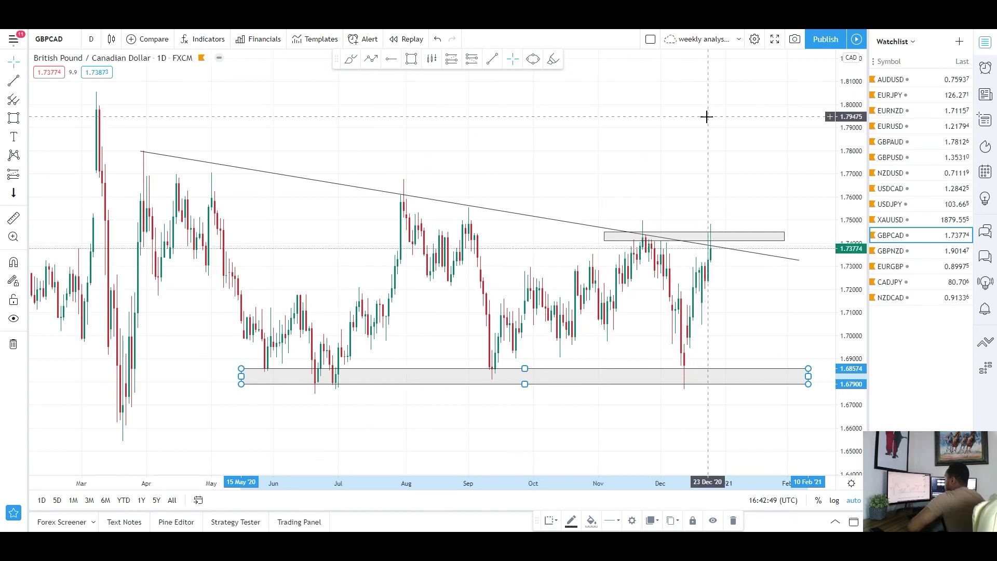
scroll(699, 291, up, 1)
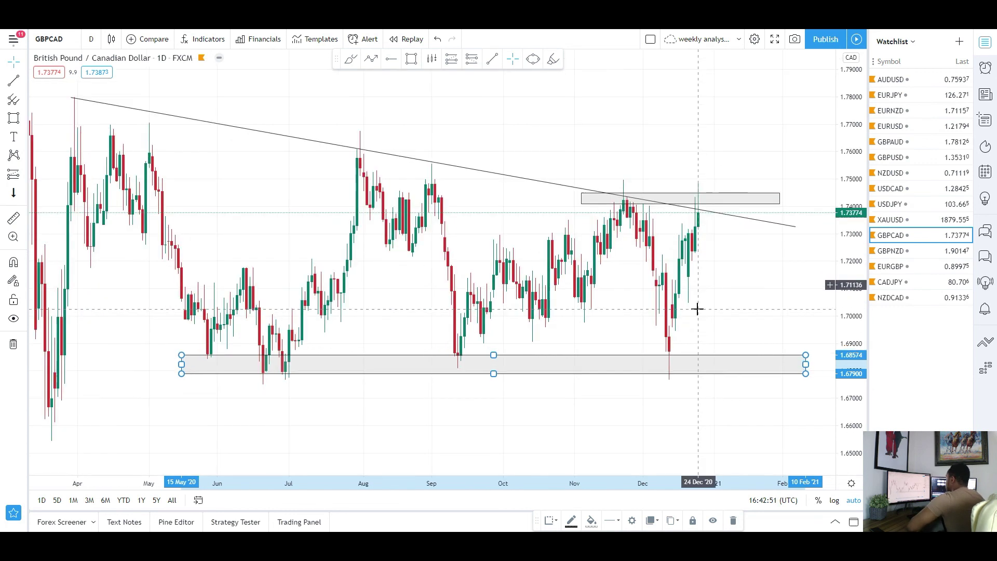
click(91, 39)
click(104, 348)
scroll(378, 318, up, 2)
click(647, 223)
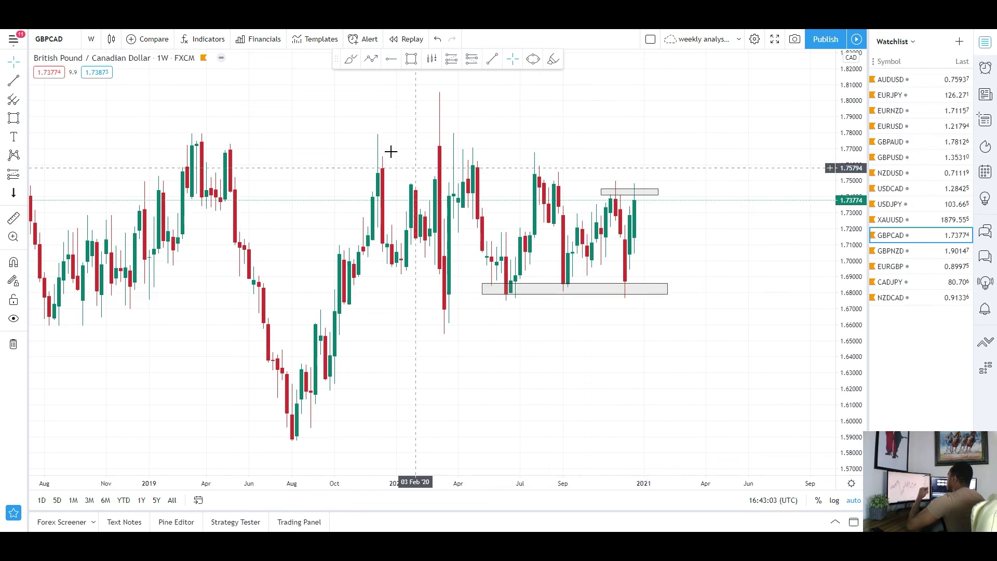
click(91, 39)
click(120, 331)
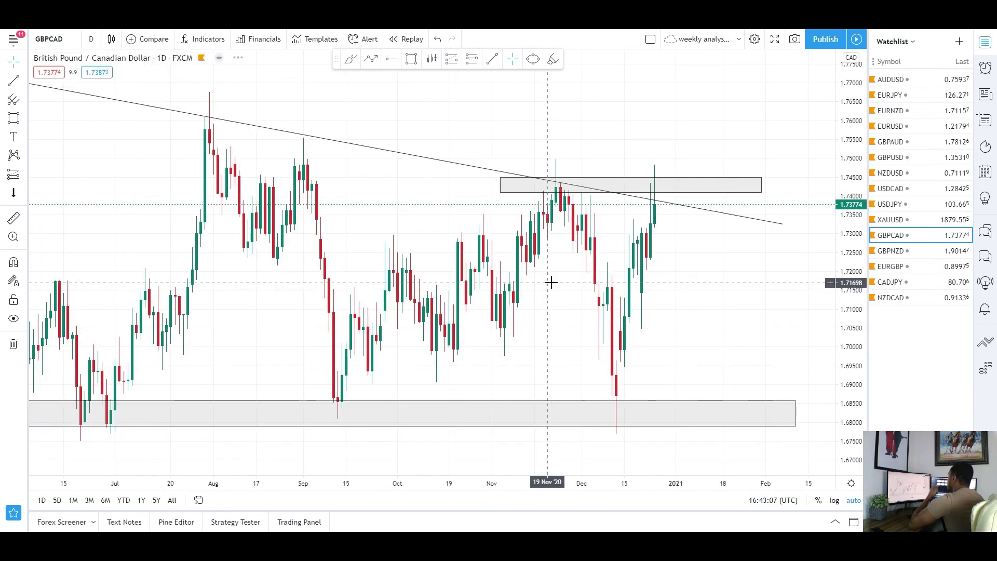
scroll(670, 205, down, 2)
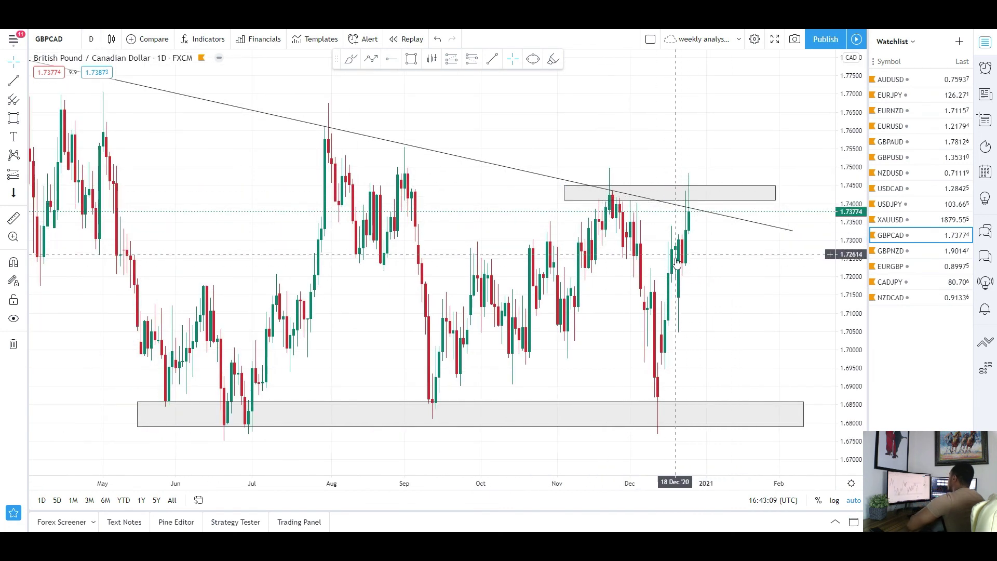
scroll(660, 265, down, 2)
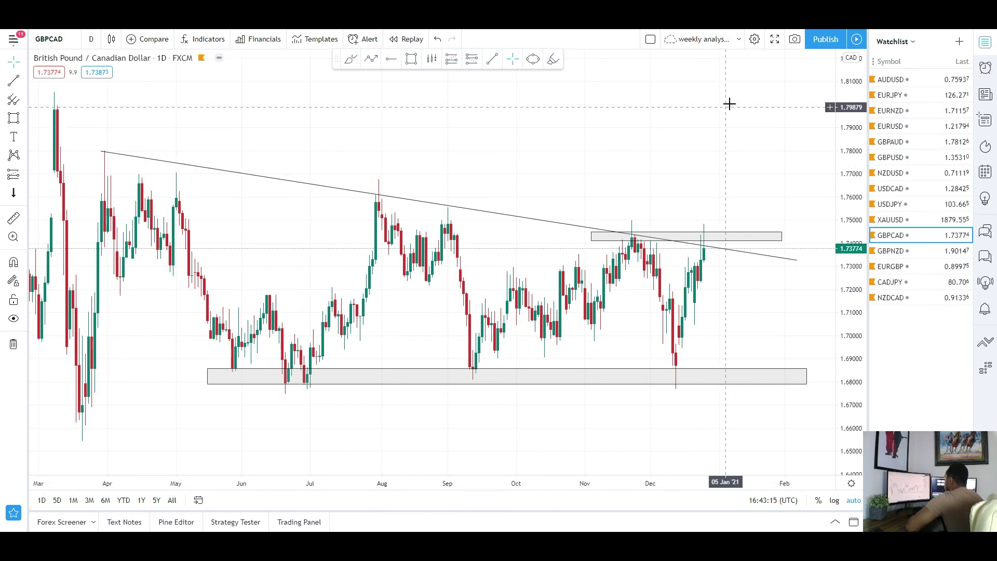
scroll(721, 210, up, 3)
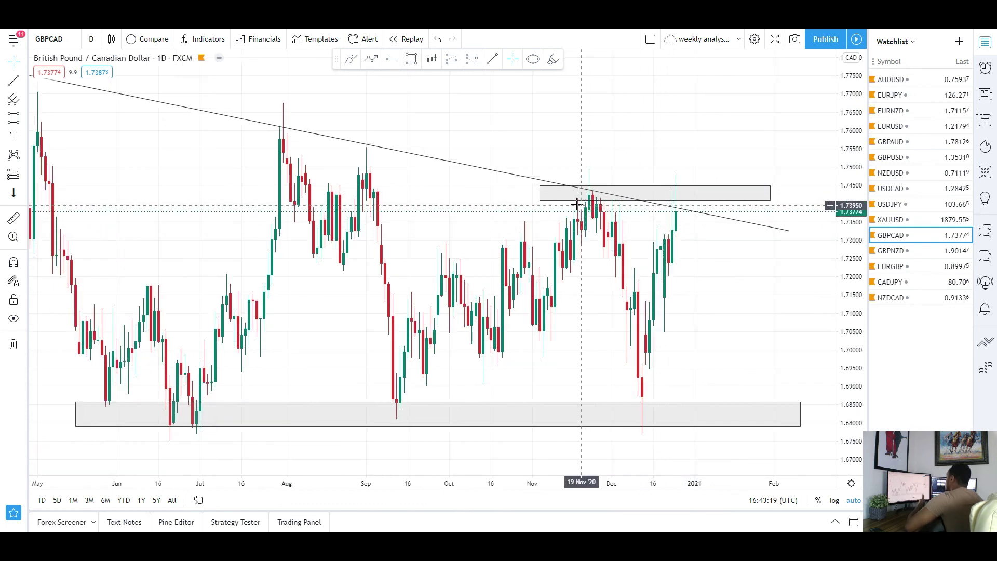
click(618, 192)
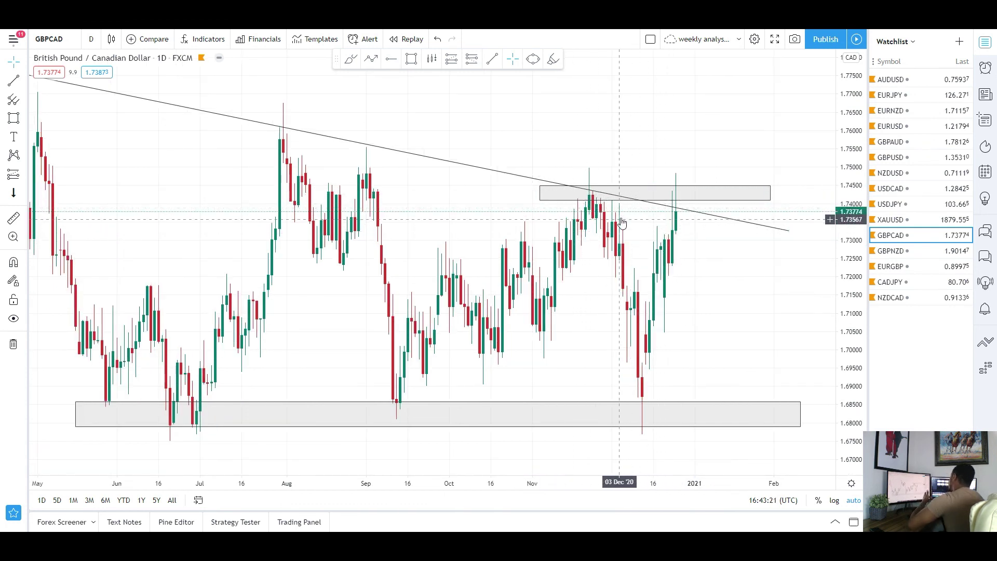